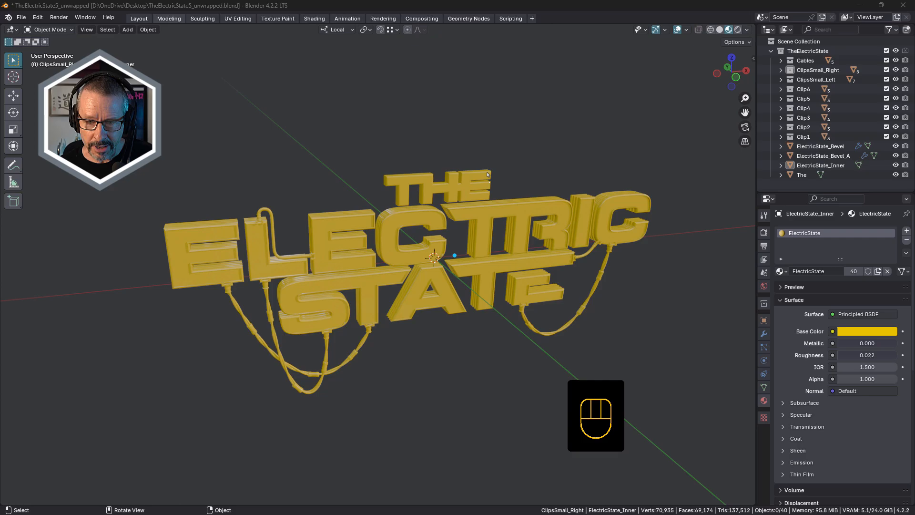
Display the Xolotl Live Link settings beside the 3D title model
mouse_move(487, 175)
middle_mouse_down()
mouse_move(510, 186)
mouse_move(492, 181)
middle_mouse_up()
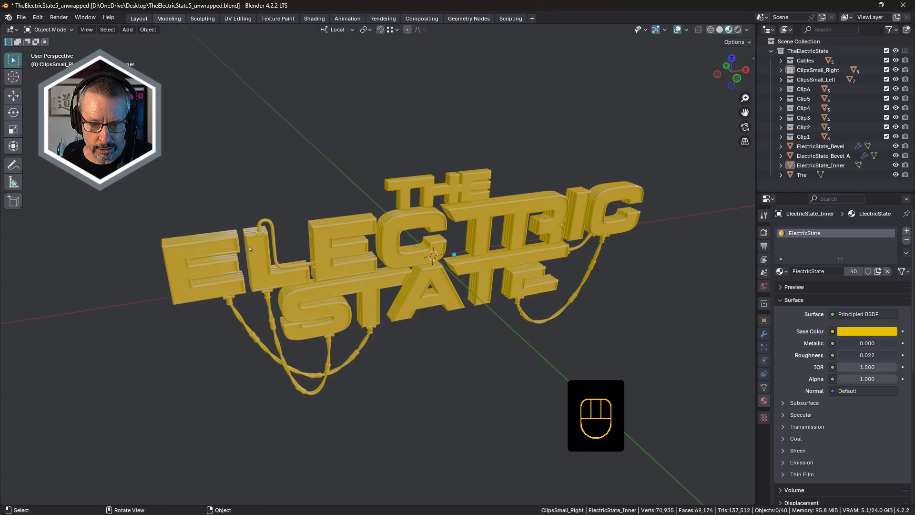
middle_click_drag(608, 265, 415, 250)
scroll(415, 239, "up", 3)
scroll(414, 249, "down", 4)
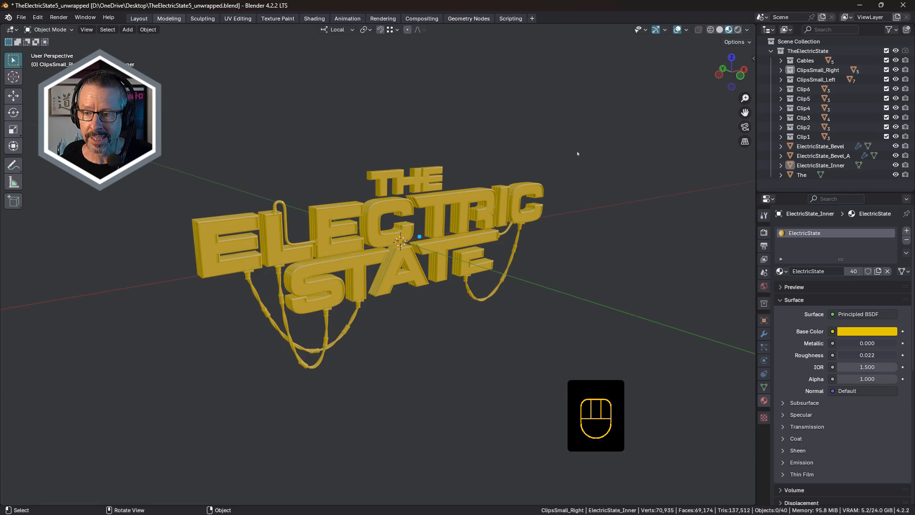
left_click(752, 58)
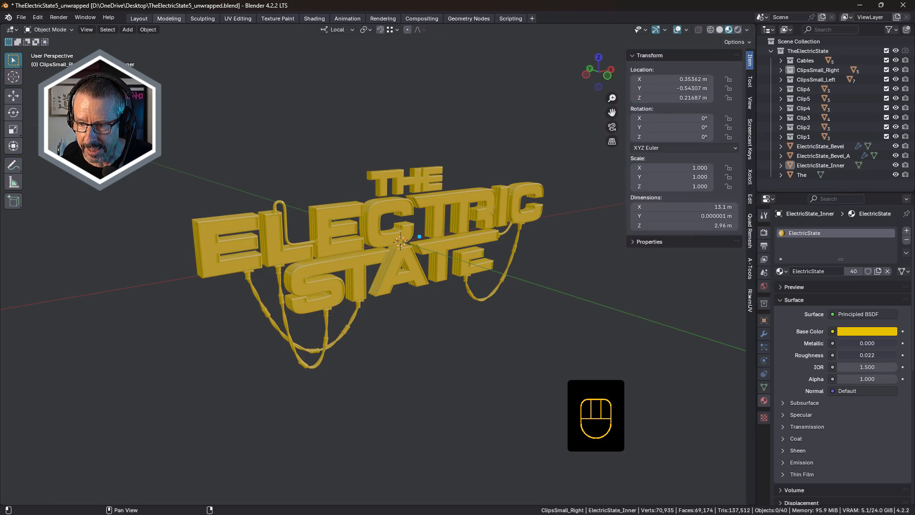
left_click(751, 177)
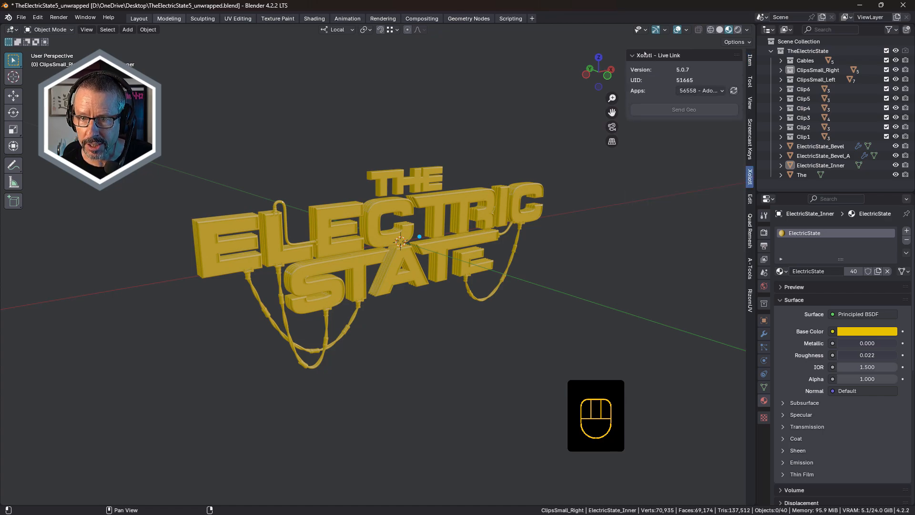
Switch to the browser and review the Substance Painter Live Link product page with its supported programs and versions
key("alt+Tab")
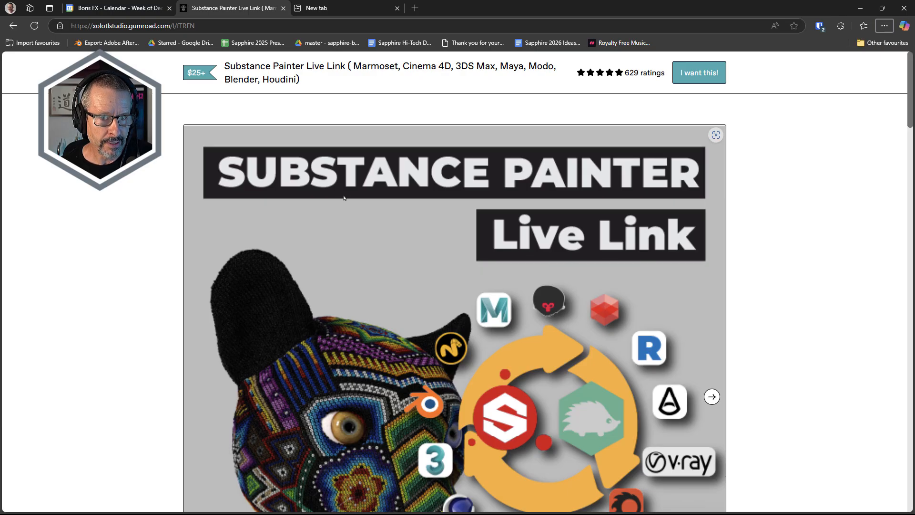
scroll(373, 202, "down", 6)
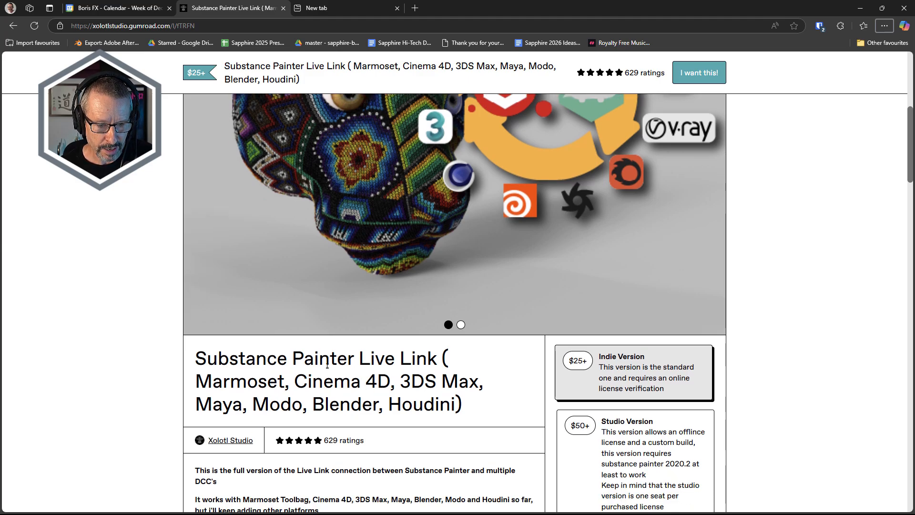
scroll(326, 365, "down", 5)
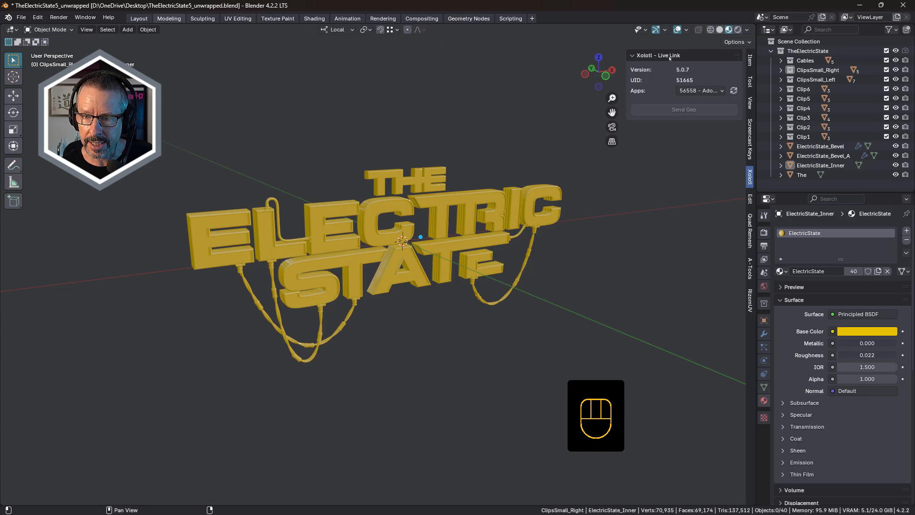
Back in Blender, select all the title's objects and send their geometry to Substance 3D Painter through the Live Link
left_click(698, 91)
left_click(719, 102)
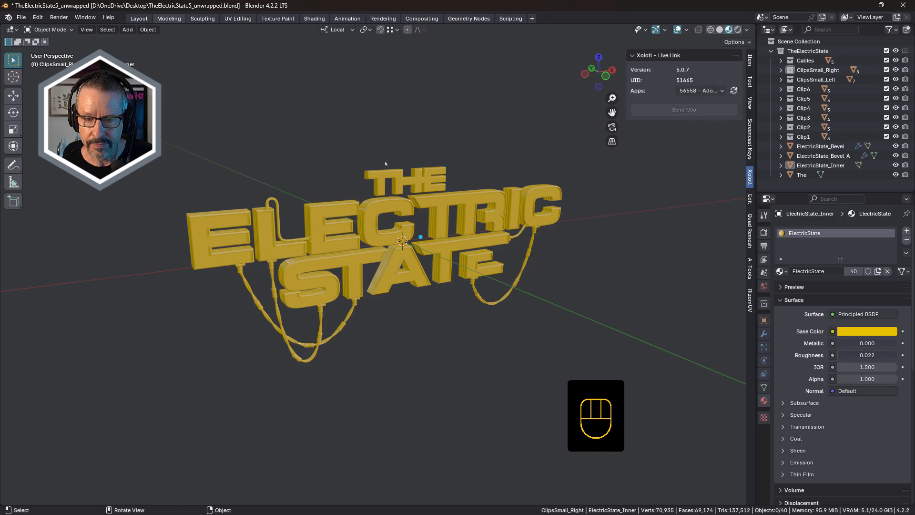
left_click_drag(123, 147, 609, 381)
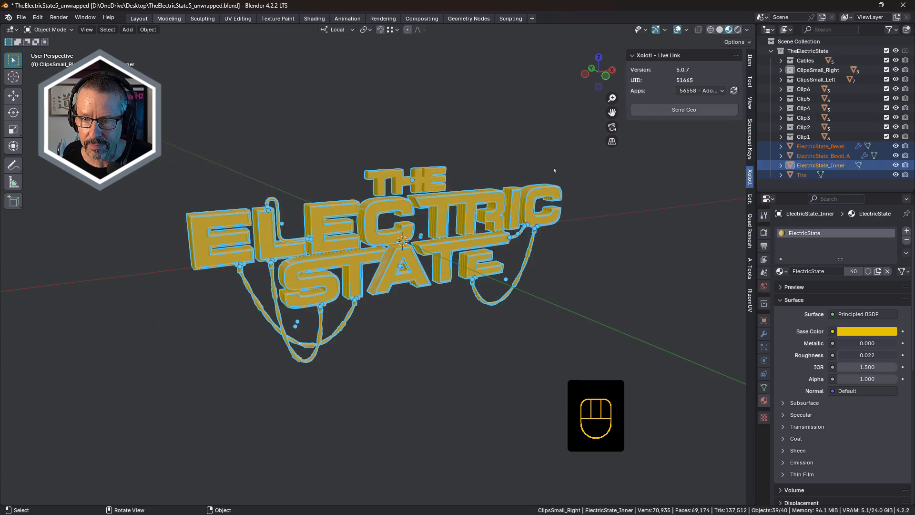
left_click(699, 110)
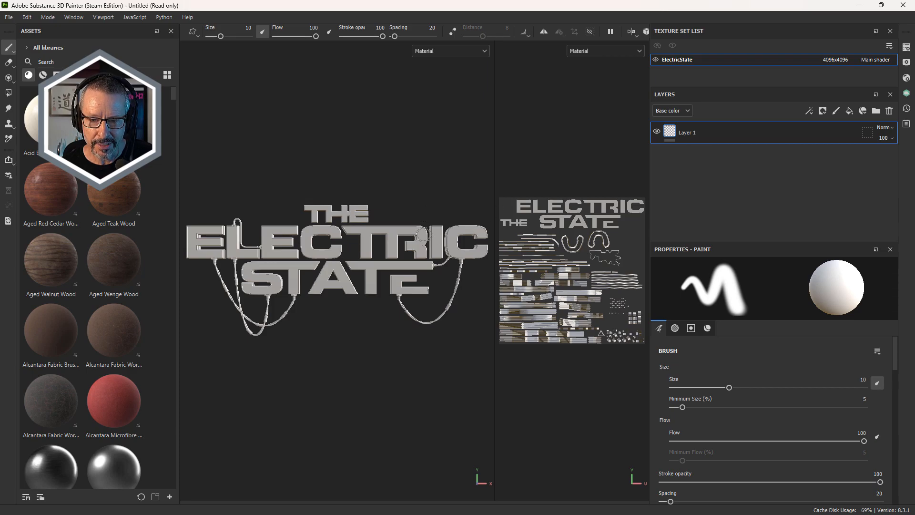
Bake the mesh maps for the ElectricState texture set in Substance 3D Painter
left_click_drag(372, 178, 443, 177, "alt")
right_click_drag(575, 297, 593, 288, "alt")
right_click_drag(320, 229, 242, 204, "alt")
middle_click_drag(342, 218, 332, 207, "alt")
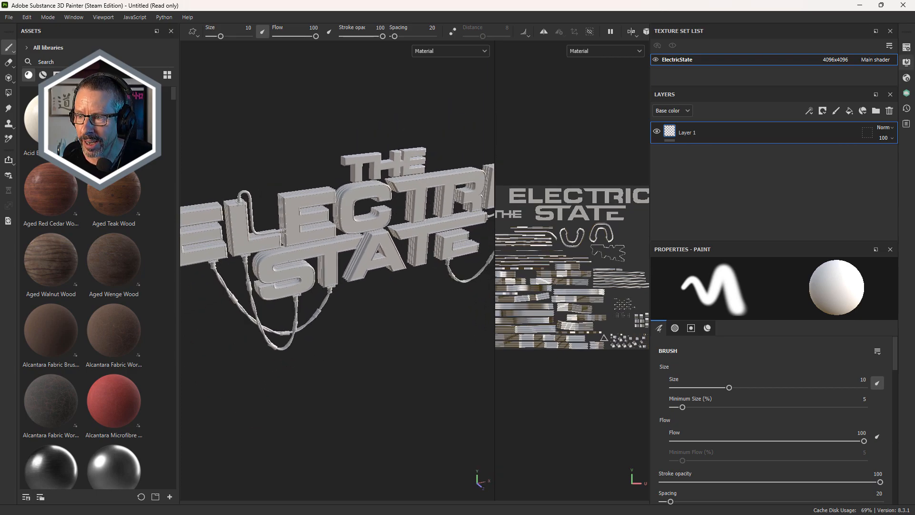
left_click(905, 47)
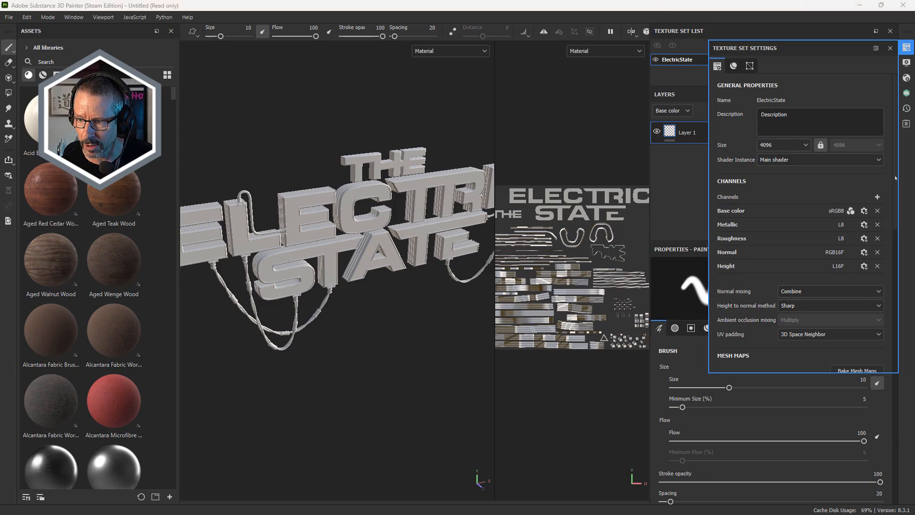
scroll(881, 169, "down", 5)
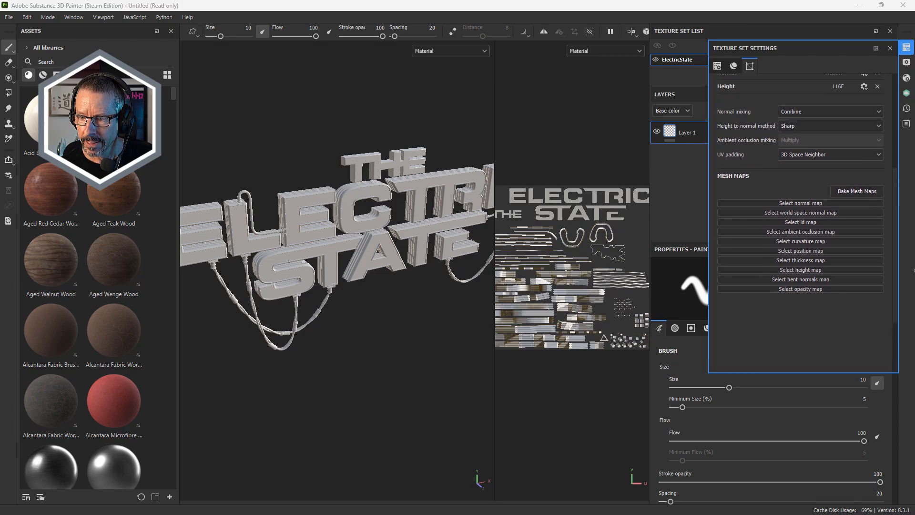
left_click(840, 190)
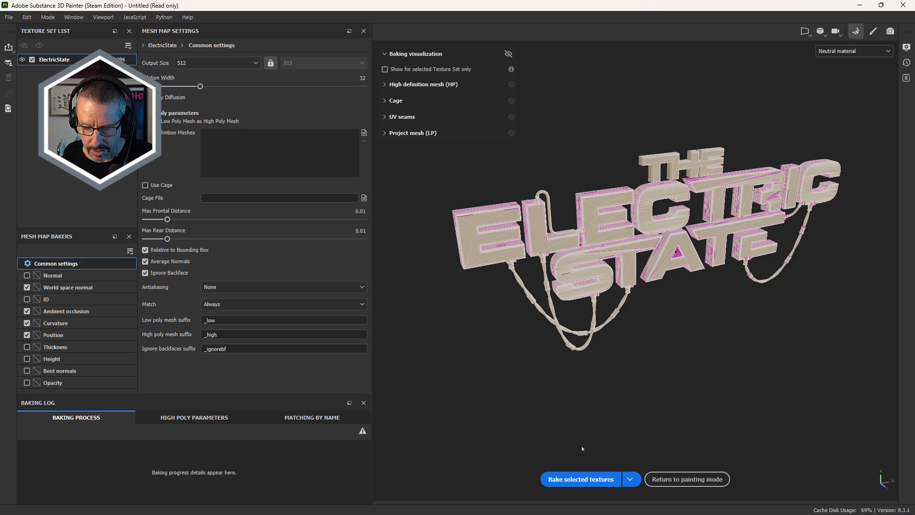
left_click(580, 479)
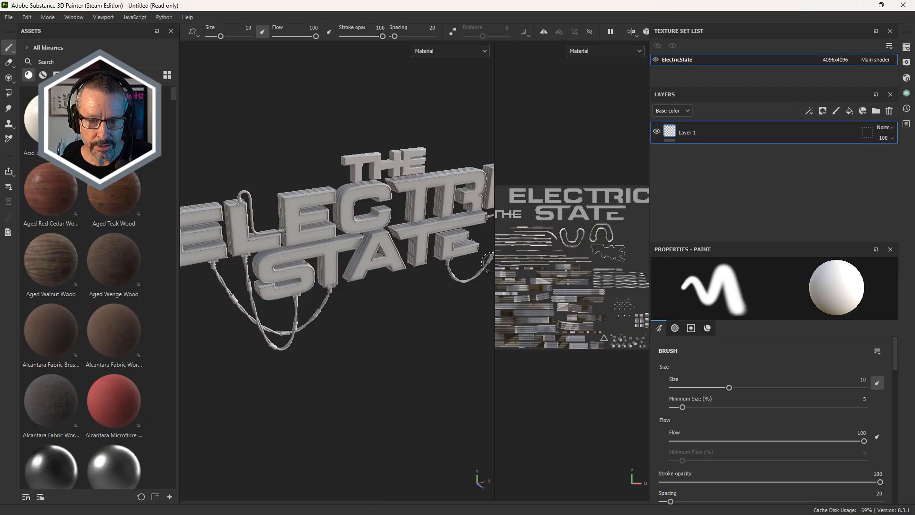
Examine the baked title model from several angles, including the letter edges, clips and hanging cables
left_click_drag(339, 201, 379, 224, "alt")
scroll(379, 225, "up", 6)
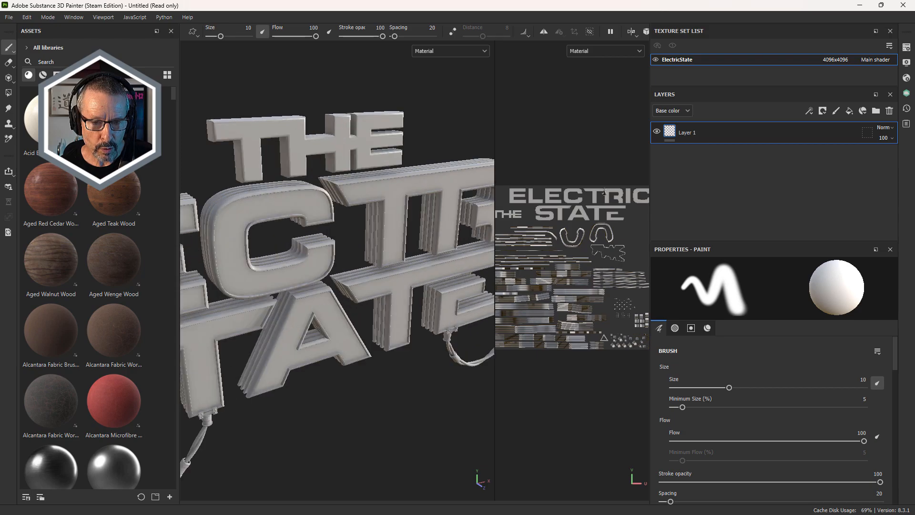
scroll(385, 189, "down", 3)
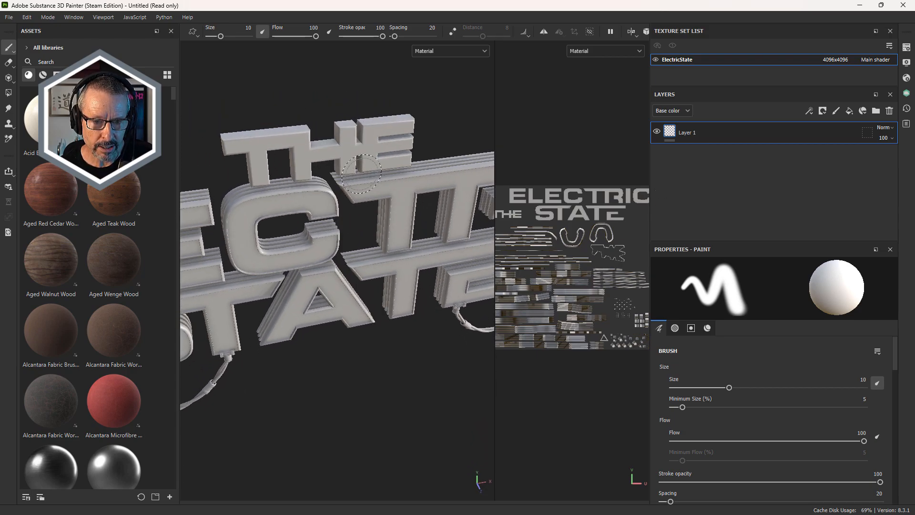
left_click_drag(361, 170, 489, 310, "alt")
left_click_drag(376, 339, 388, 323, "alt+shift")
scroll(388, 322, "down", 3)
scroll(398, 286, "up", 5)
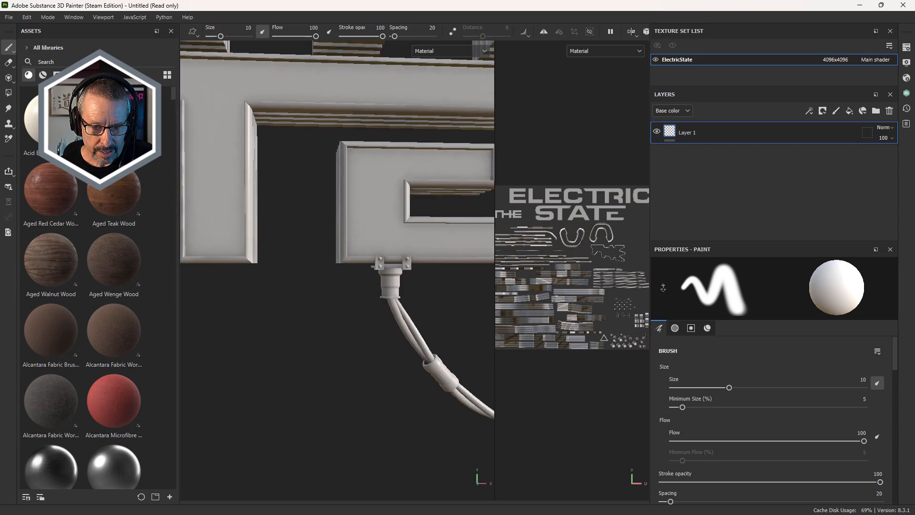
scroll(382, 253, "down", 5)
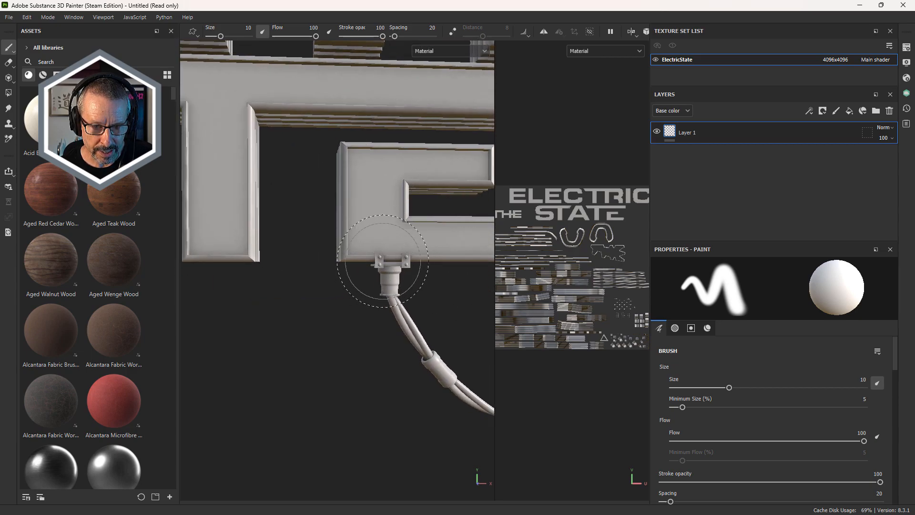
middle_click_drag(443, 247, 381, 233, "alt")
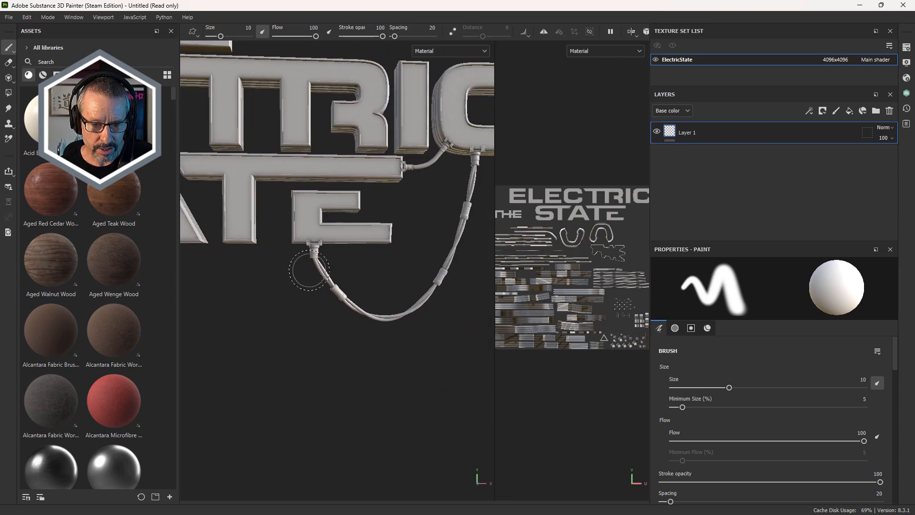
scroll(310, 235, "up", 5)
scroll(354, 266, "down", 6)
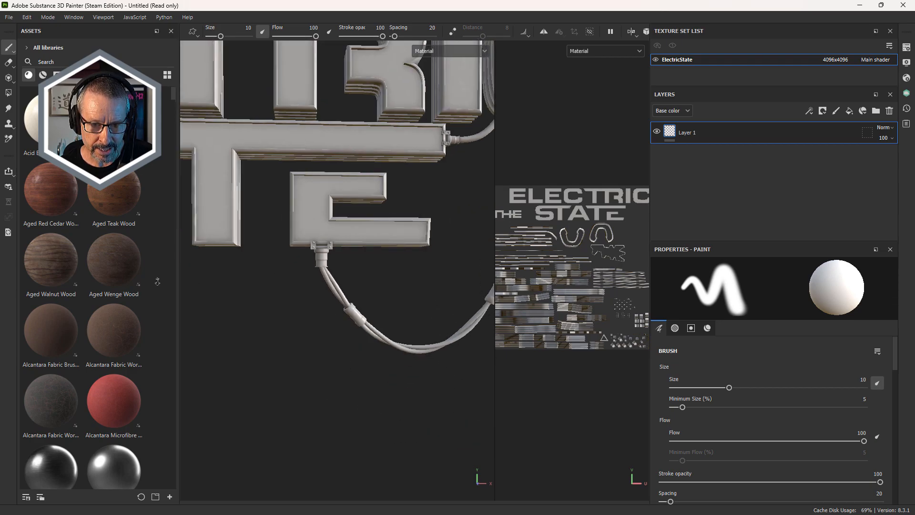
left_click_drag(355, 265, 629, 155, "alt")
scroll(301, 205, "down", 2)
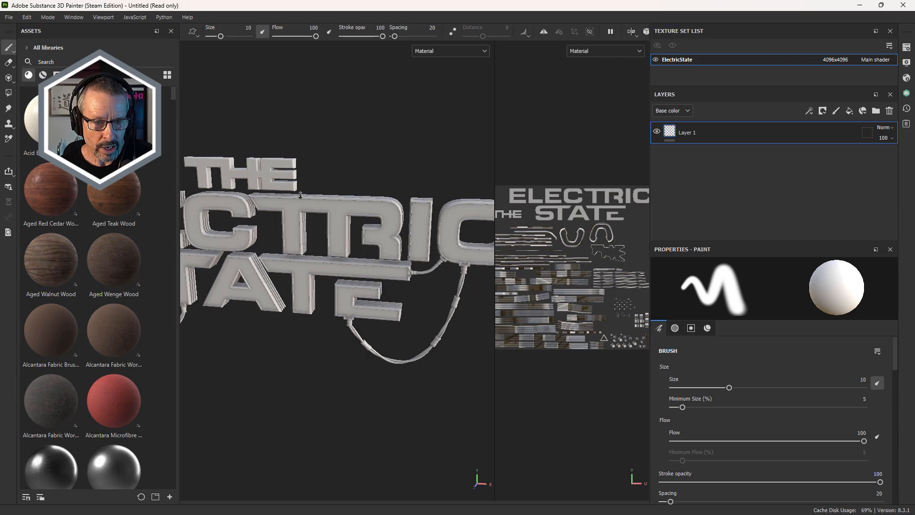
mouse_move(300, 204)
left_mouse_down("alt")
mouse_move(285, 229)
mouse_move(329, 217)
mouse_move(366, 222)
left_mouse_up("alt")
scroll(285, 230, "up", 3)
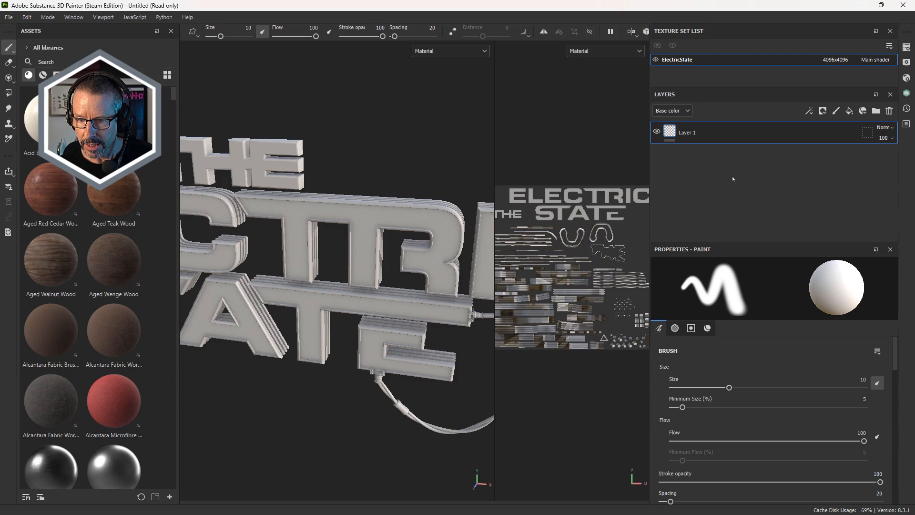
Add a layer folder named Front and give it a black mask
left_click(876, 112)
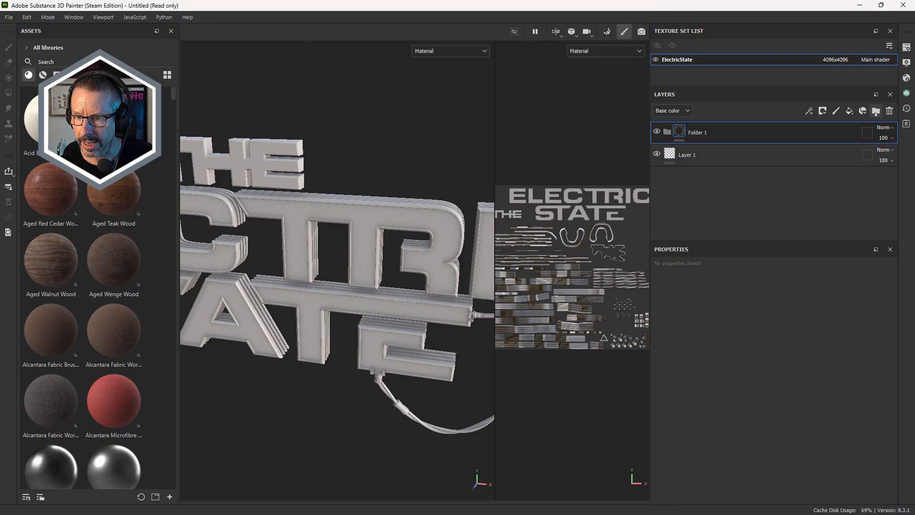
double_click(698, 134)
type("Front")
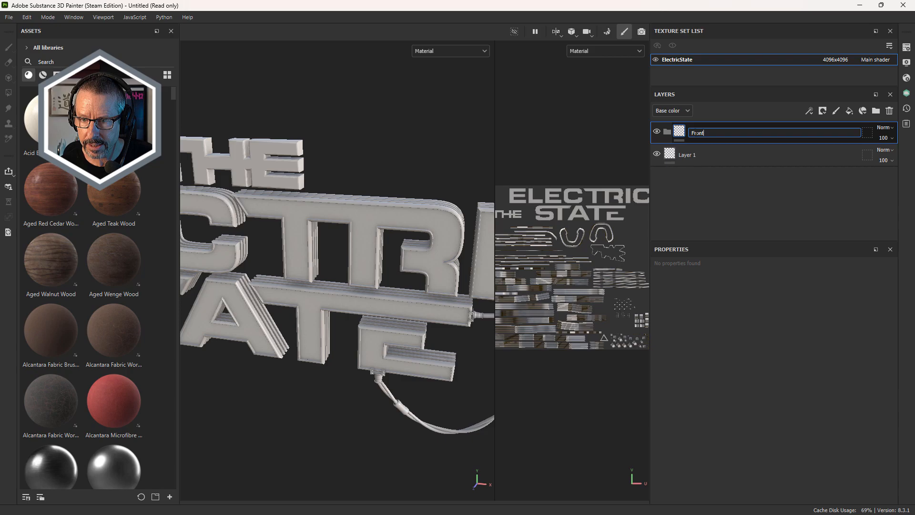
key("Return")
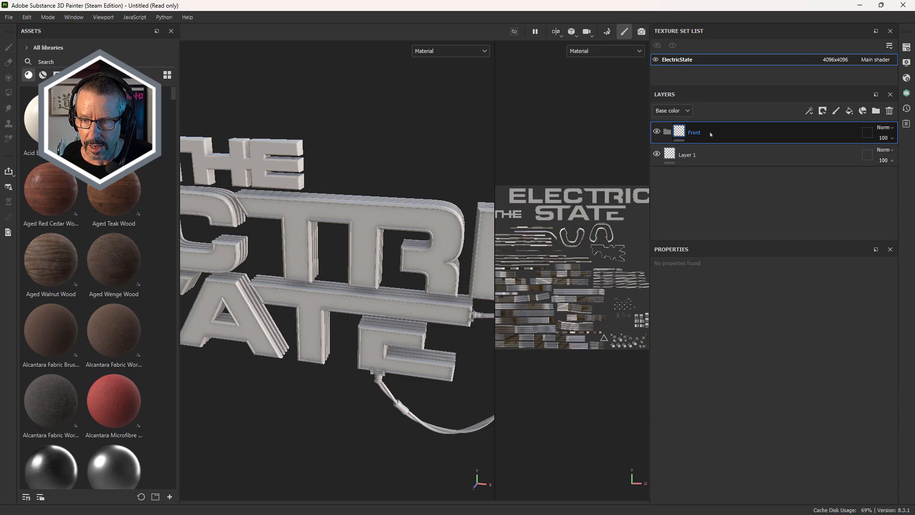
right_click(710, 135)
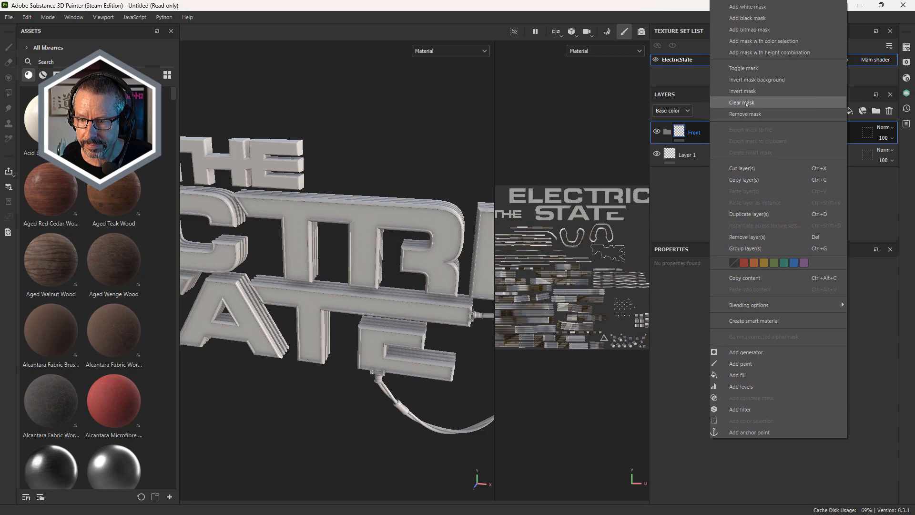
left_click(747, 18)
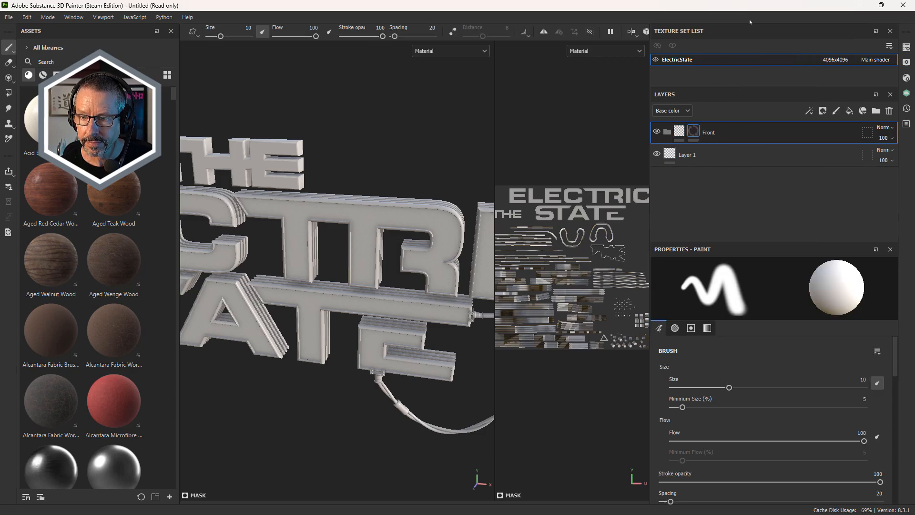
Using Polygon Fill in mesh mode, fill the front faces of ELECTRIC and STATE with white in the Front folder's mask
left_click(693, 134, "alt")
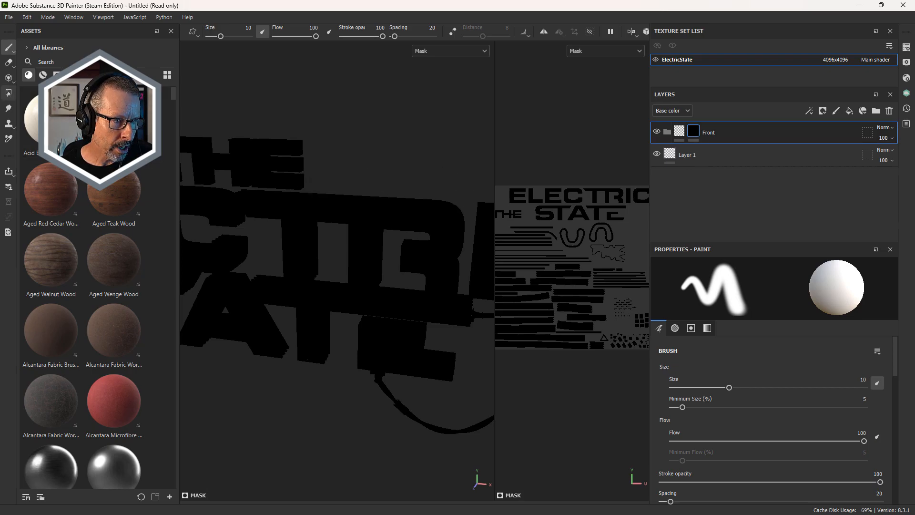
left_click(8, 93)
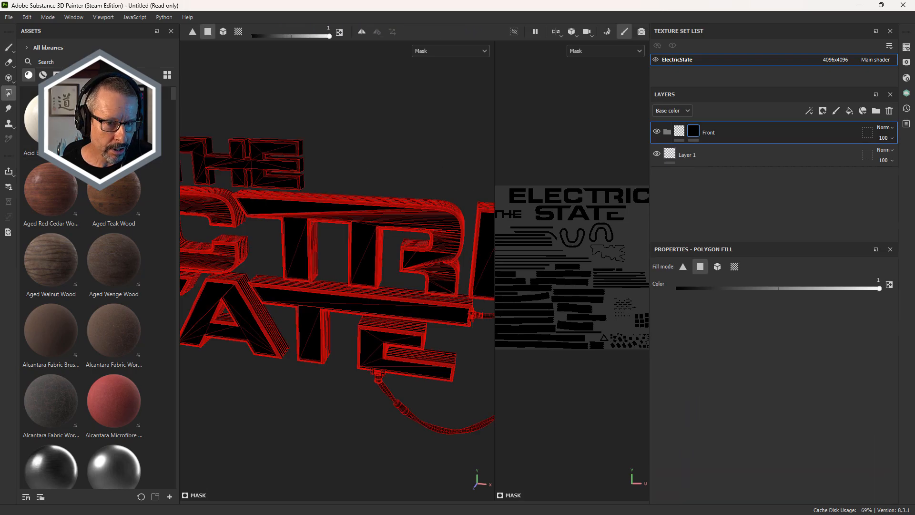
left_click(223, 32)
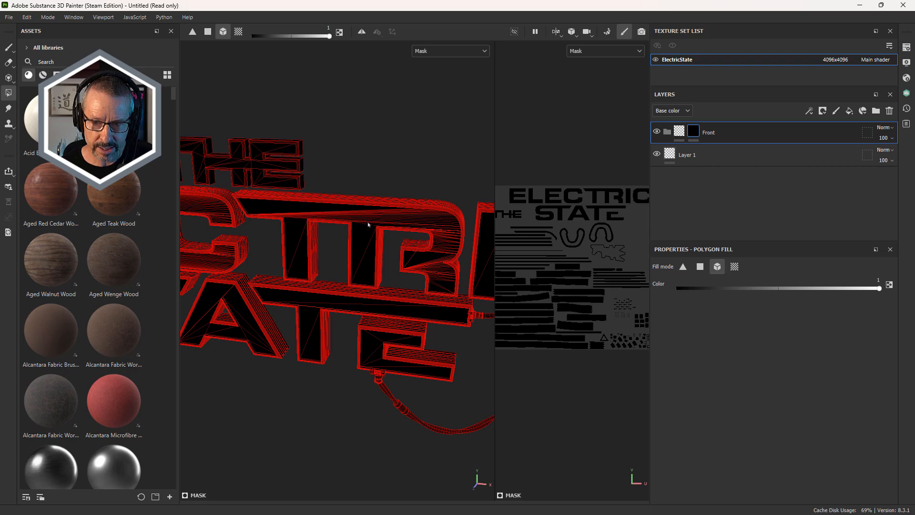
left_click(514, 190)
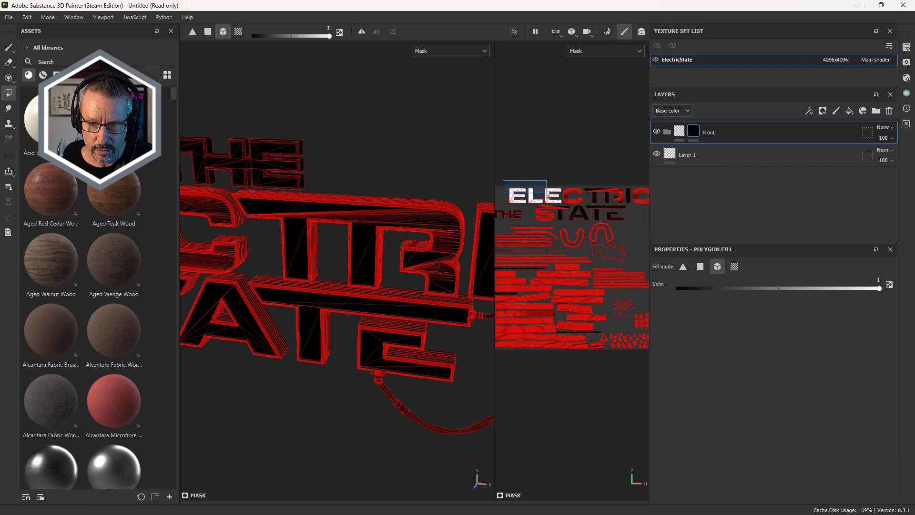
left_click(622, 216)
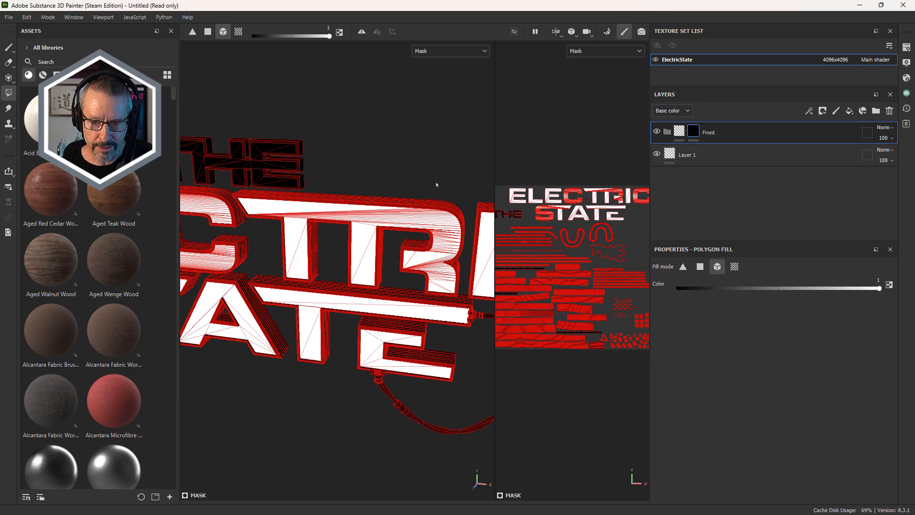
left_click(9, 48)
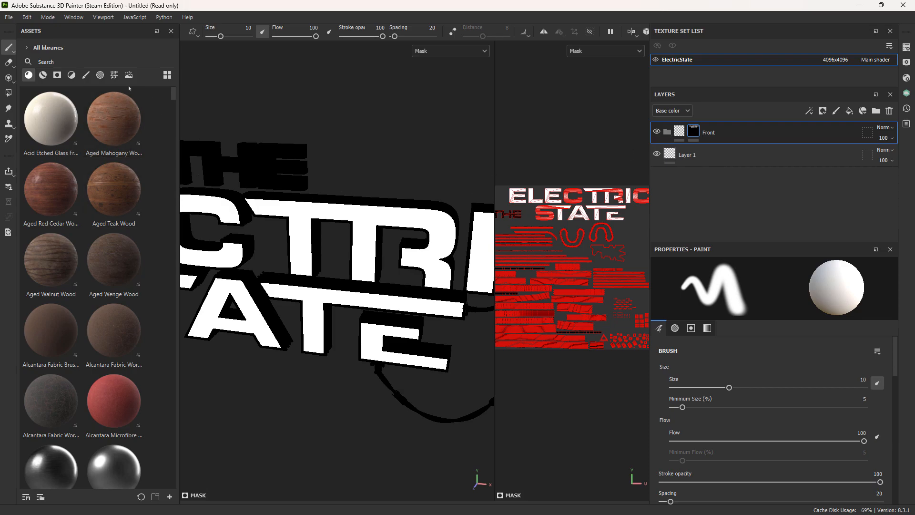
Search the smart materials for "steel painted" and add Steel Painted Worn inside the Front folder
left_click(66, 62)
type("steel pa")
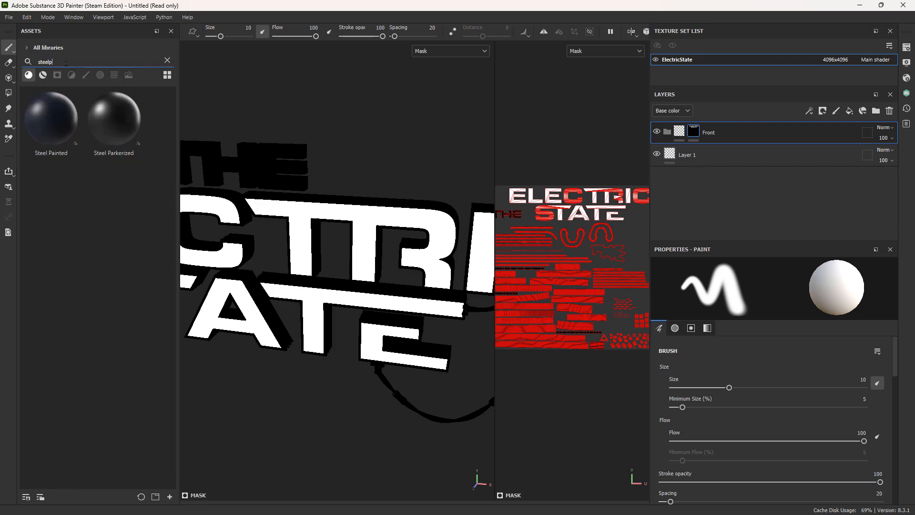
type("int")
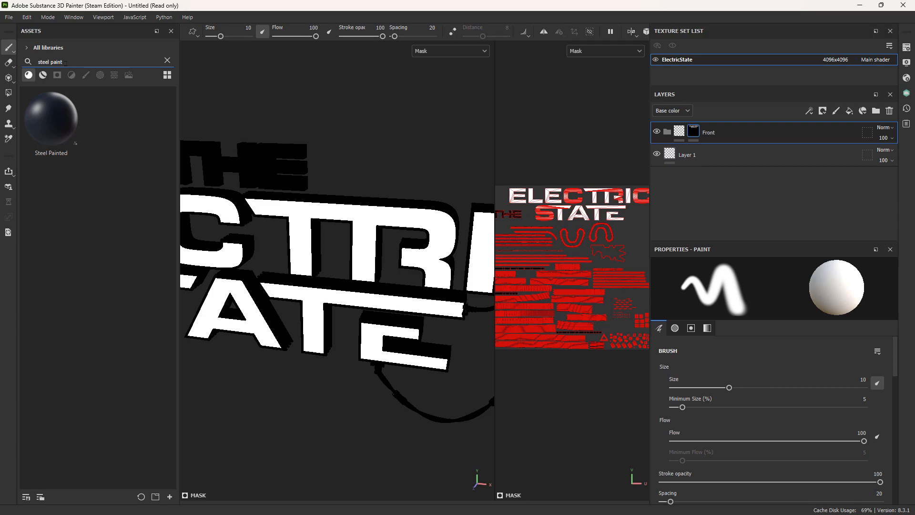
left_click(42, 75)
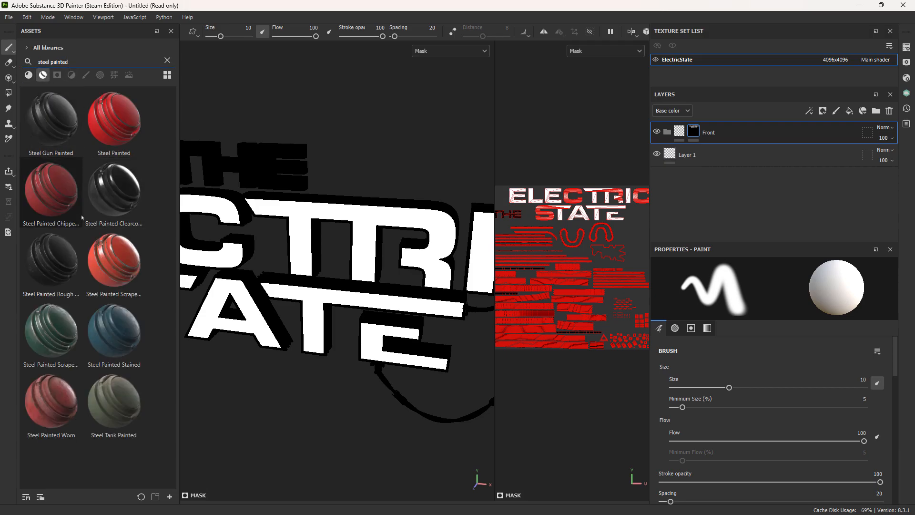
mouse_move(47, 405)
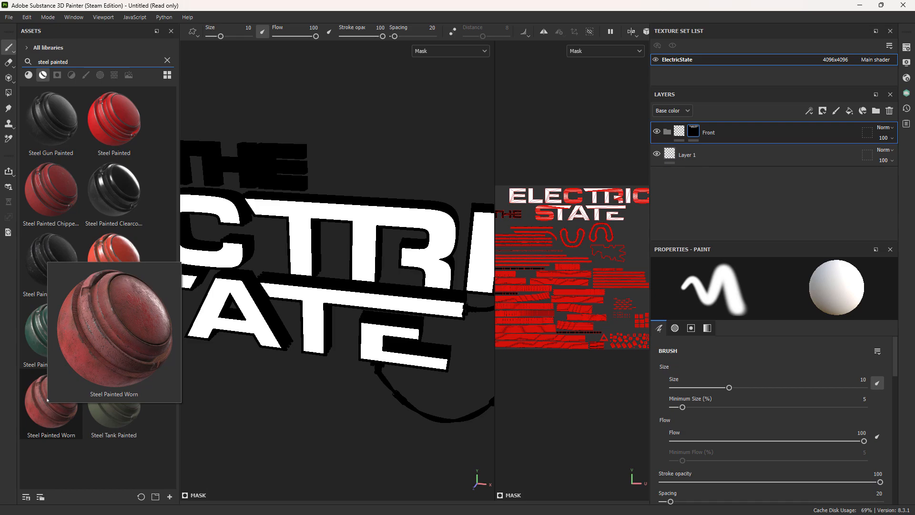
left_click_drag(41, 416, 669, 135)
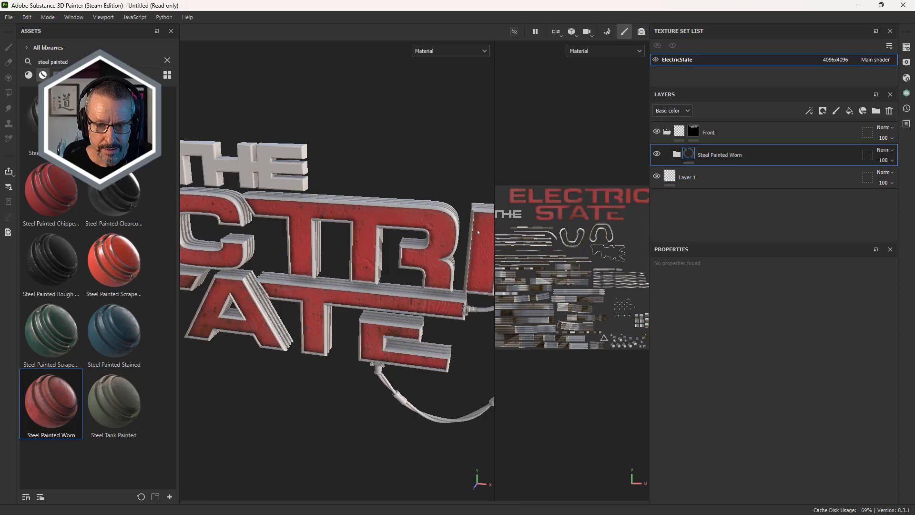
Examine the worn red paint on the ELECTRIC and STATE letter faces from several angles and distances
left_click_drag(386, 241, 390, 234, "alt")
scroll(386, 236, "up", 5)
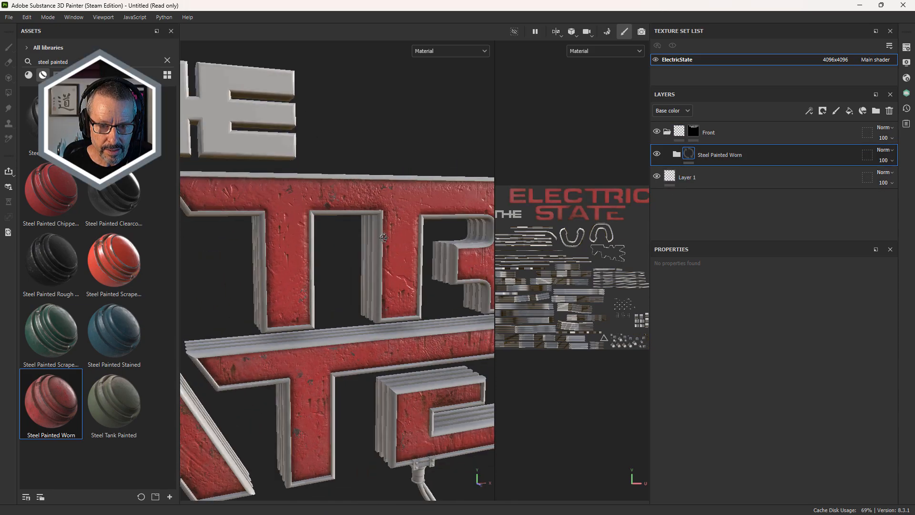
right_click_drag(372, 205, 472, 222, "shift")
left_click_drag(476, 240, 451, 226, "alt")
scroll(452, 225, "up", 1)
scroll(451, 225, "down", 3)
middle_click_drag(451, 225, 410, 212, "alt")
left_click_drag(410, 212, 356, 245, "alt")
scroll(406, 214, "up", 1)
middle_click_drag(406, 212, 386, 220, "alt")
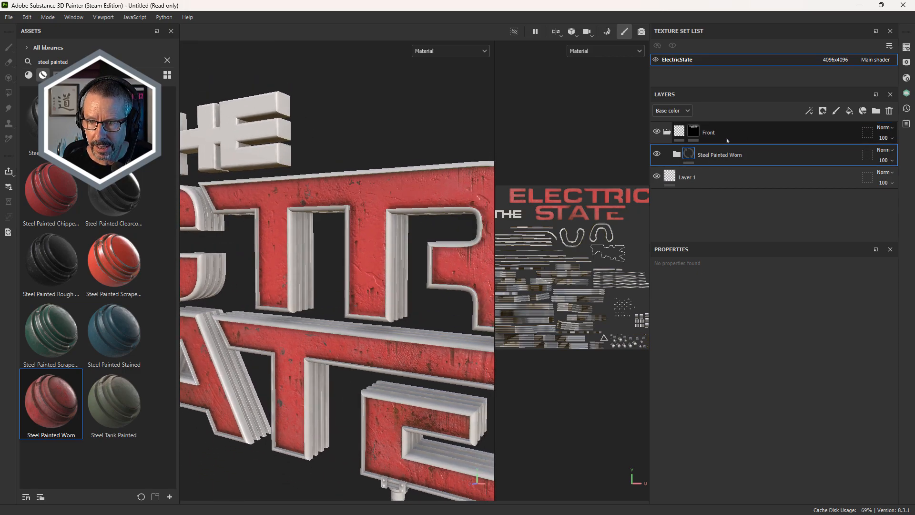
In Steel Painted Worn's Paint folder, set the Shiny Paint layer's base color to yellow BF9C14
left_click(675, 154)
scroll(743, 174, "down", 3)
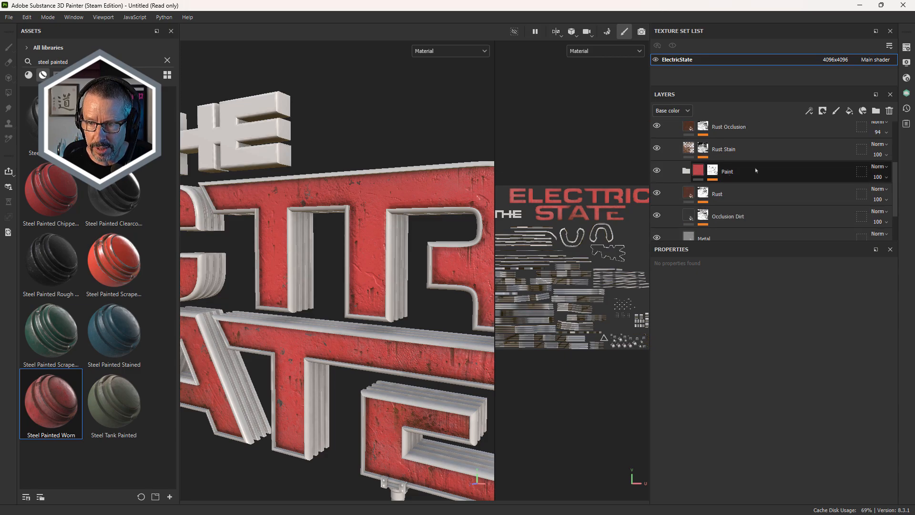
left_click(685, 170)
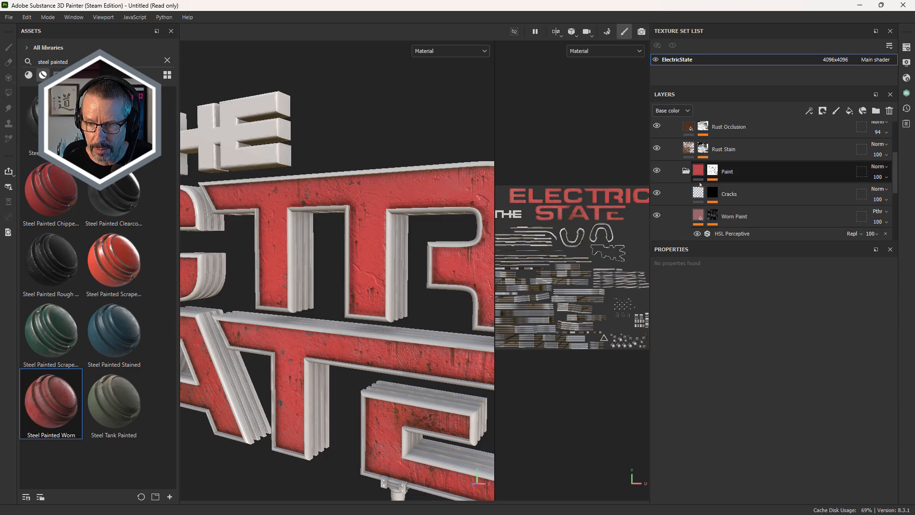
scroll(700, 175, "down", 4)
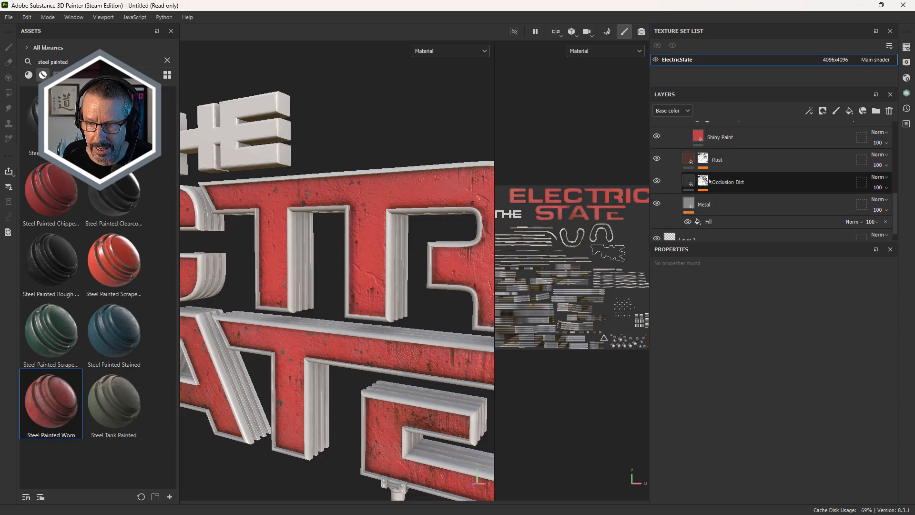
left_click(697, 138)
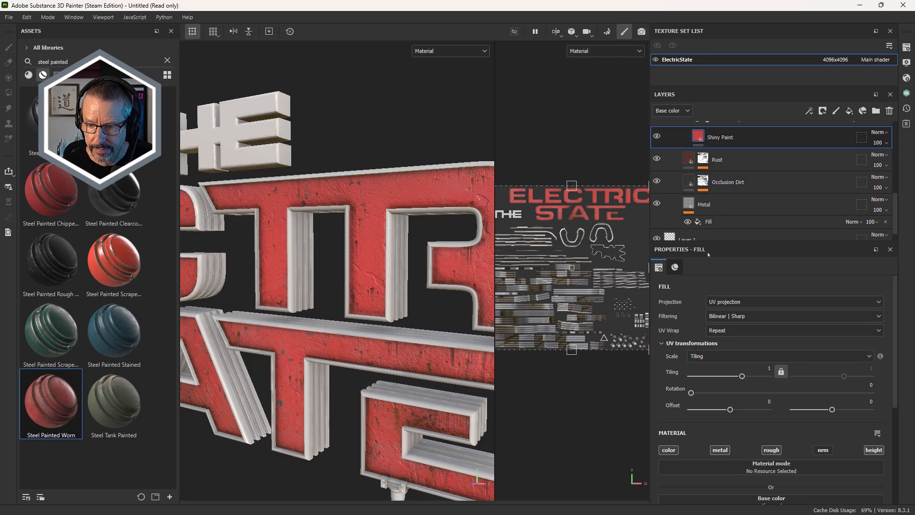
scroll(735, 375, "down", 3)
left_click(828, 372)
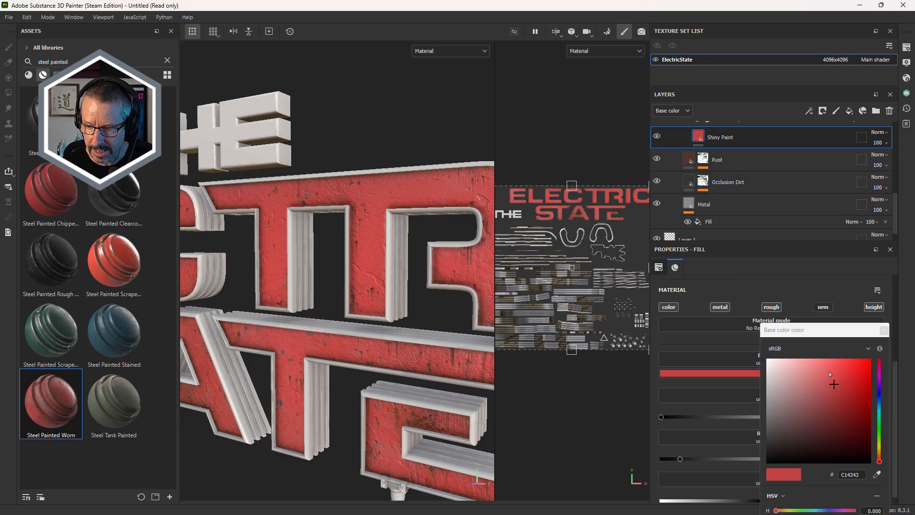
left_click_drag(807, 326, 389, 149)
left_click_drag(460, 260, 460, 271)
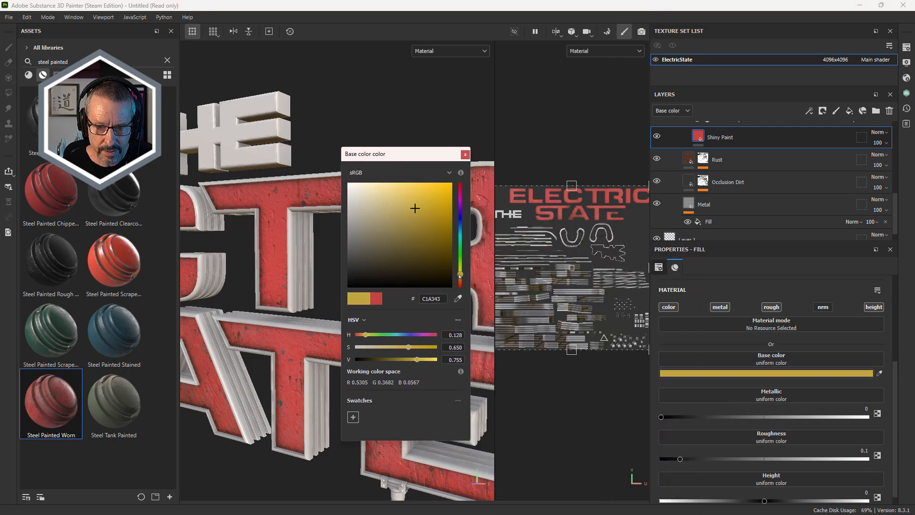
mouse_move(395, 156)
left_mouse_down()
mouse_move(410, 156)
mouse_move(389, 154)
left_mouse_up()
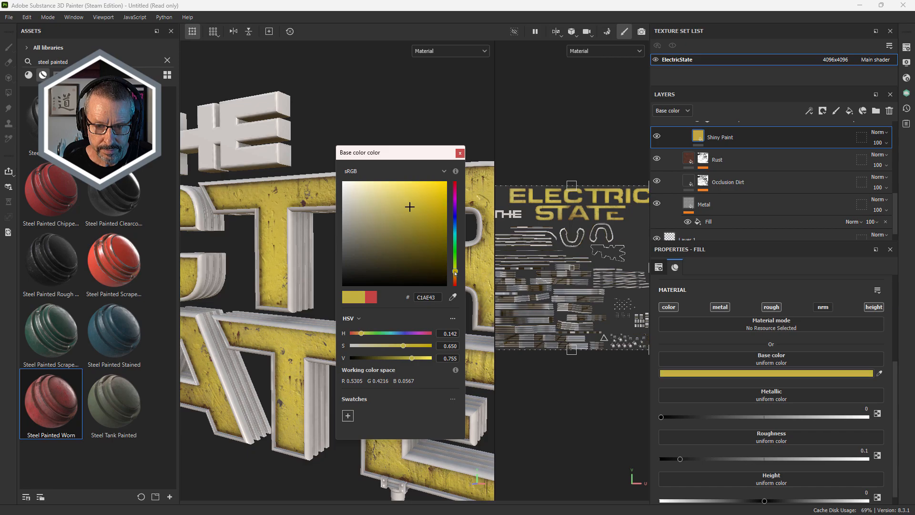
left_click_drag(455, 273, 455, 274)
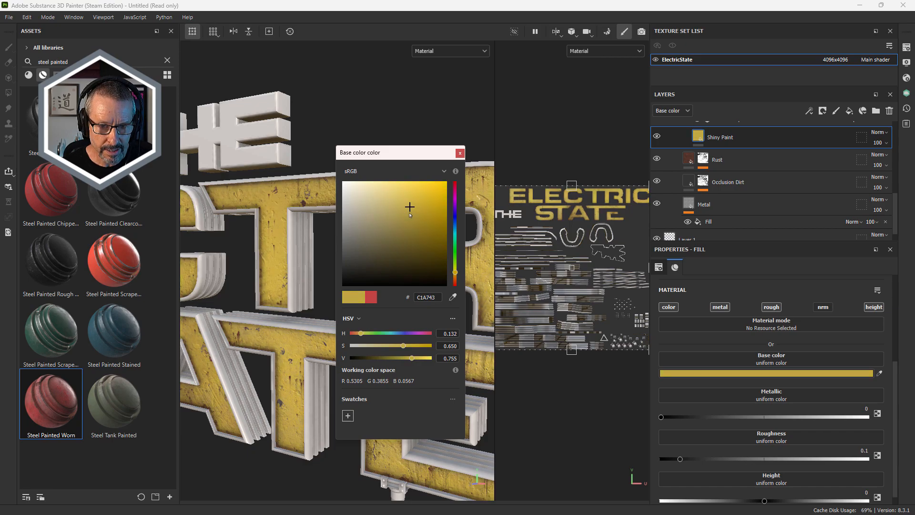
left_click_drag(409, 207, 435, 206)
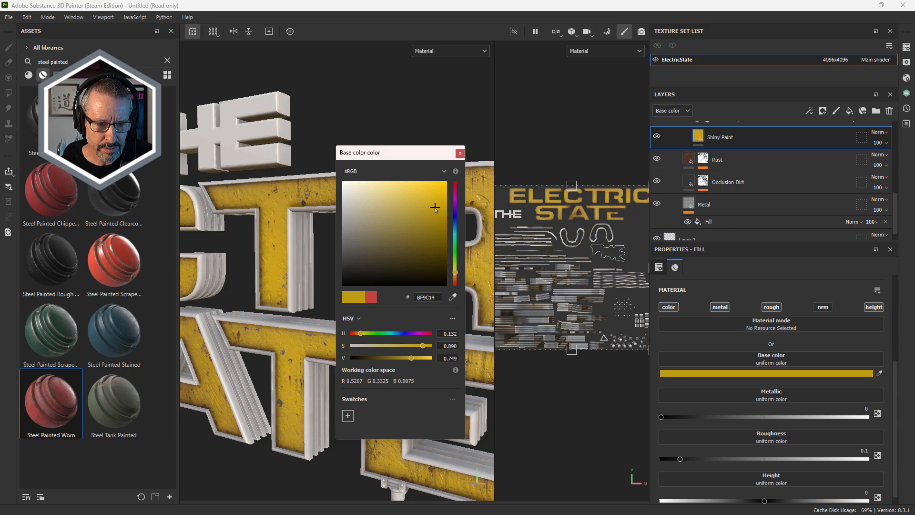
left_click_drag(435, 207, 338, 190)
left_click(460, 154)
Inspect the yellow letter faces up close and toggle the Rust Stain and Rust Occlusion layers to compare their effects
scroll(343, 241, "up", 3)
scroll(326, 175, "up", 2)
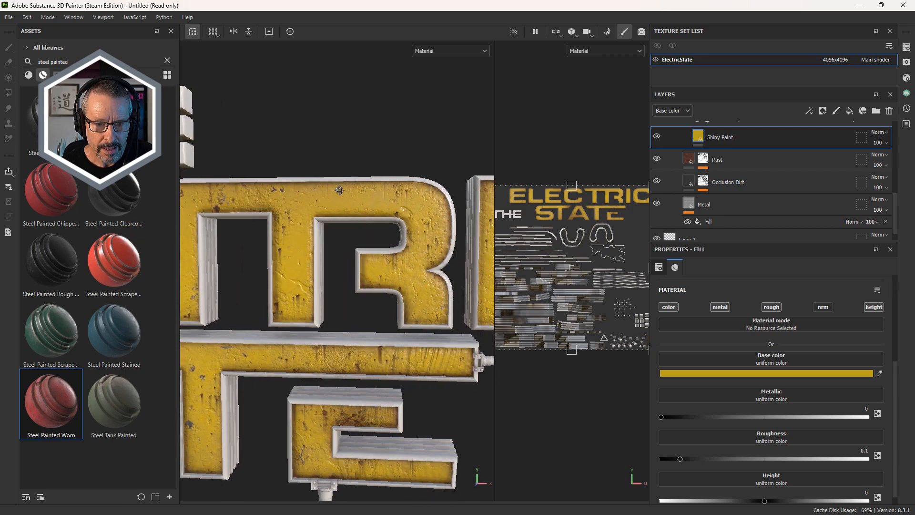
scroll(338, 191, "up", 3)
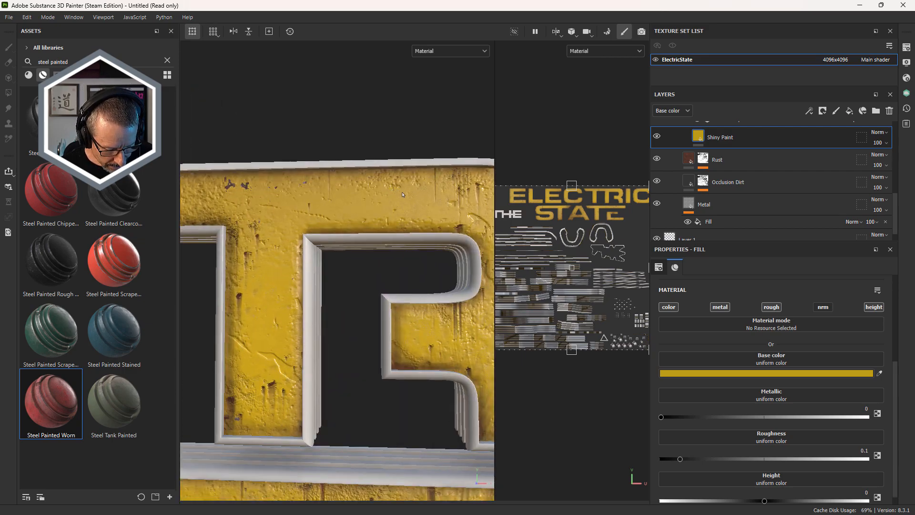
mouse_move(376, 191)
right_mouse_down("shift")
mouse_move(328, 184)
mouse_move(351, 189)
right_mouse_up("shift")
left_click_drag(328, 196, 320, 184, "alt")
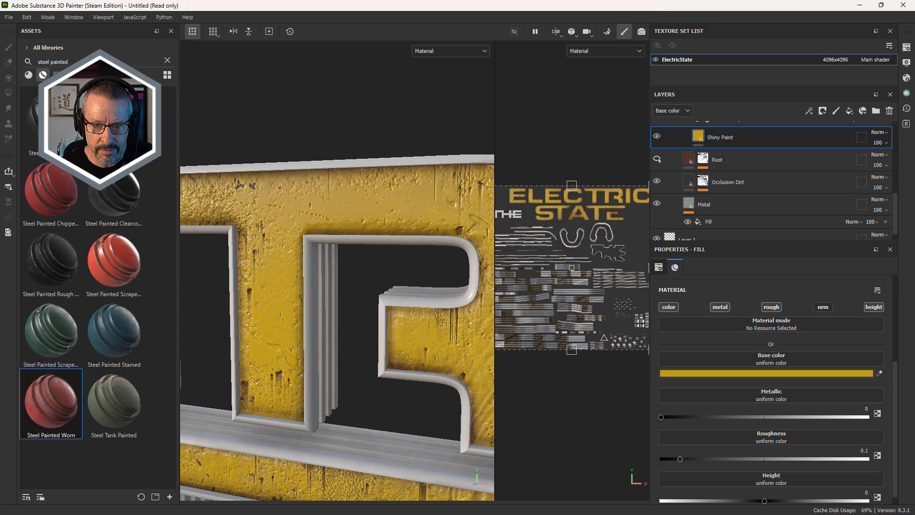
scroll(762, 170, "down", 1)
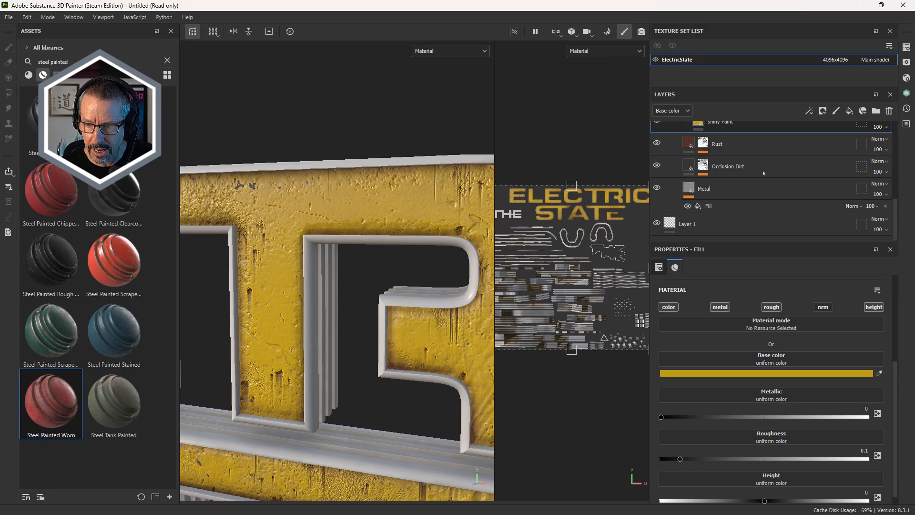
scroll(727, 181, "up", 5)
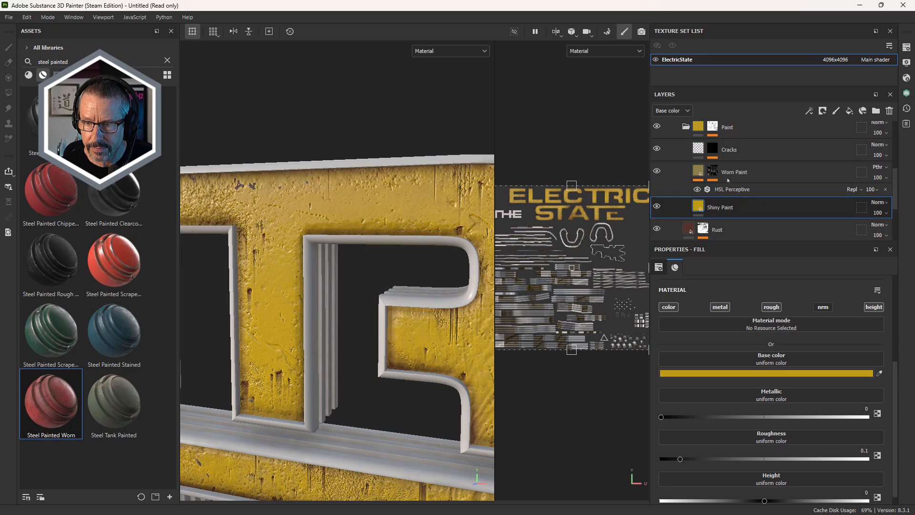
left_click(657, 161)
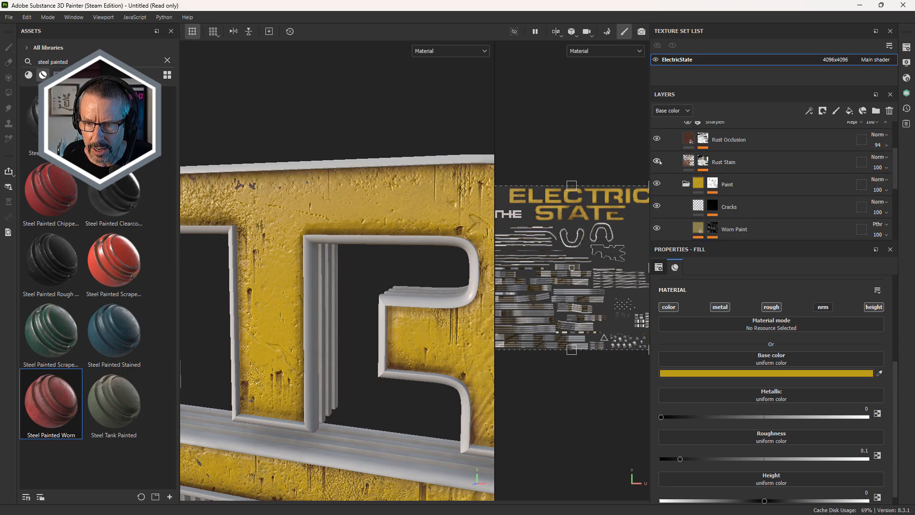
left_click(657, 161)
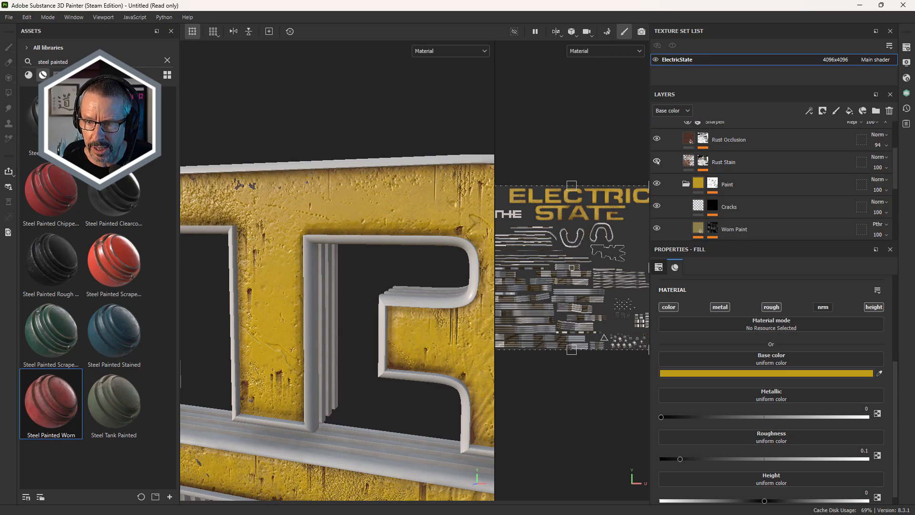
left_click(656, 139)
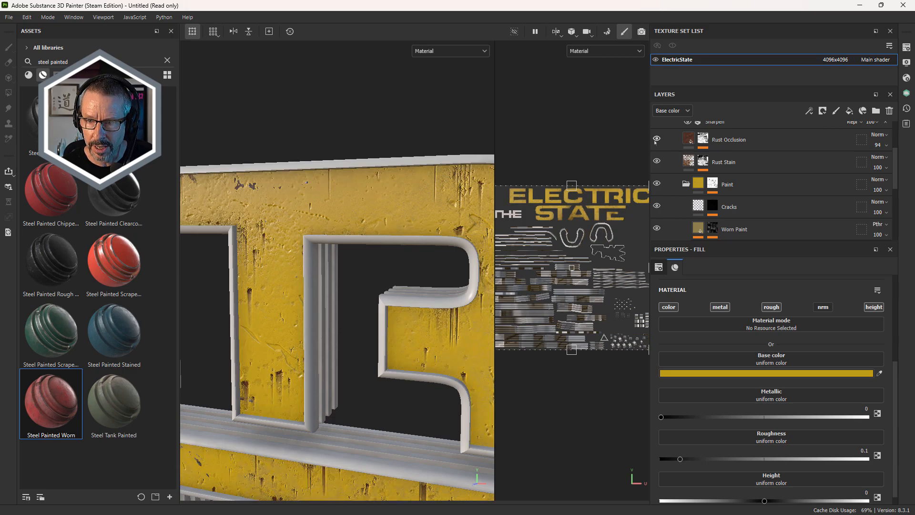
left_click(656, 138)
Switch the layer stack to the Height channel and lower the Rust Occlusion layer's height opacity to 1
left_click(689, 139)
left_click(689, 139)
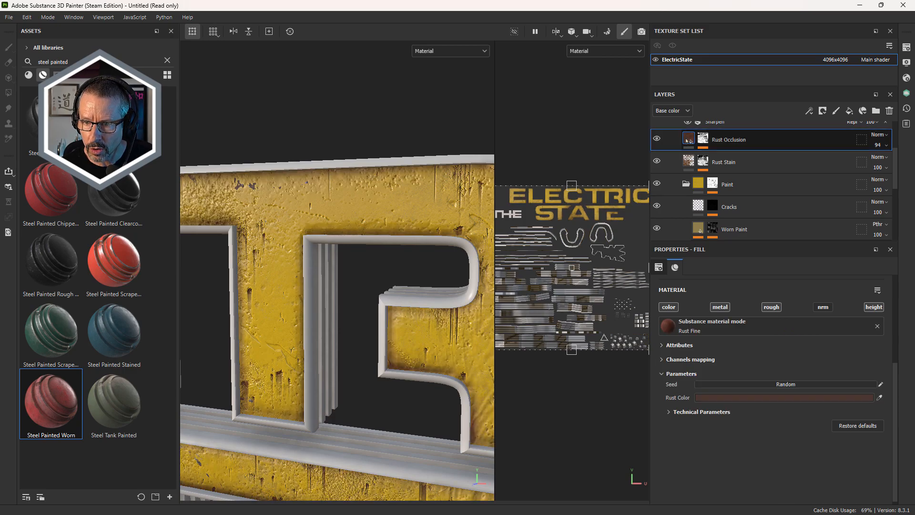
left_click(657, 138)
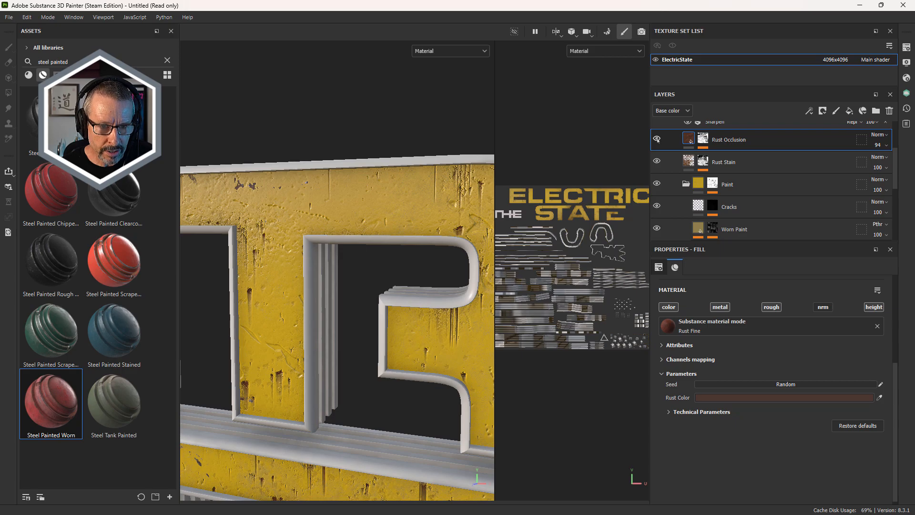
left_click(657, 139)
left_click_drag(266, 212, 431, 200, "alt")
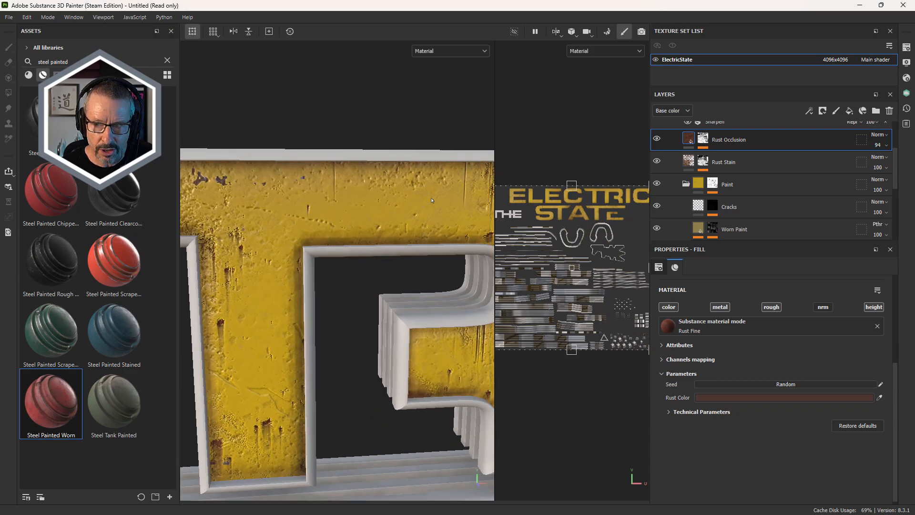
middle_click_drag(431, 200, 398, 209, "alt")
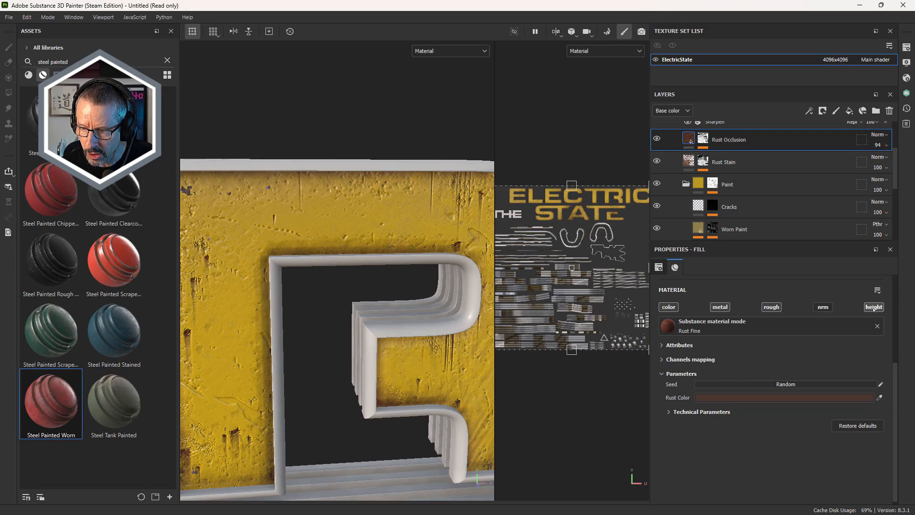
left_click_drag(383, 189, 305, 168, "alt")
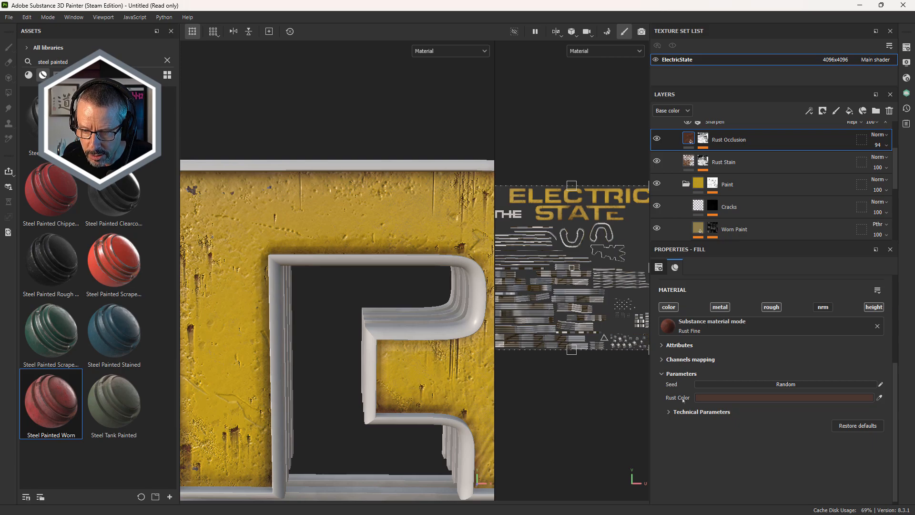
left_click(672, 111)
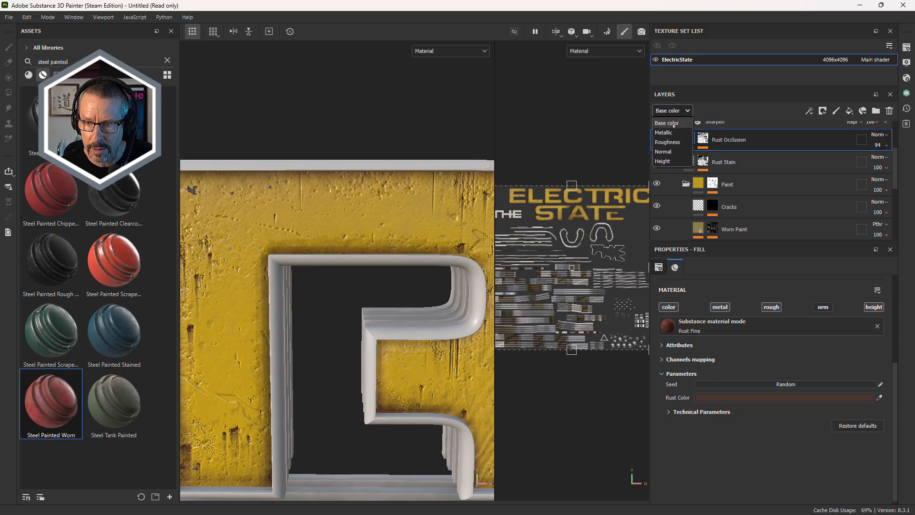
left_click(667, 161)
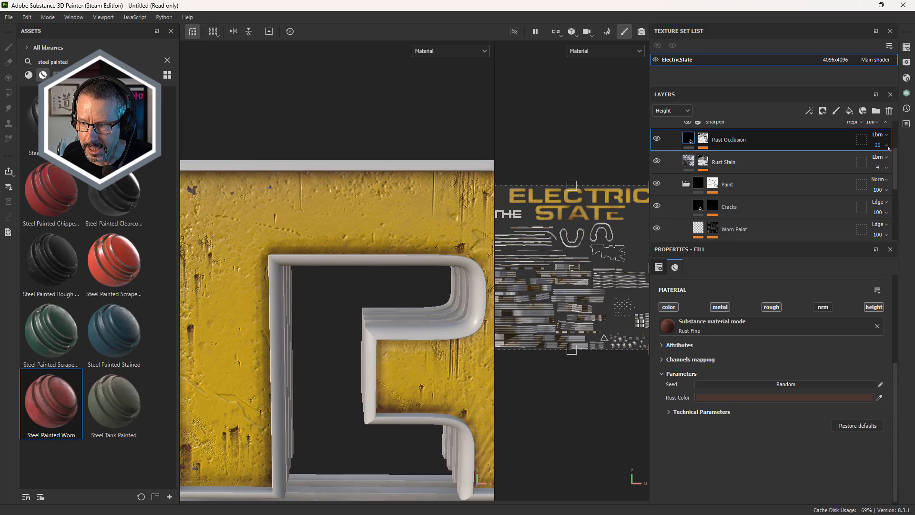
left_click_drag(878, 163, 870, 163)
Examine the letters with the reduced rust height near and far, toggling Rust Occlusion to compare the surface
left_click_drag(408, 220, 300, 157, "alt")
right_click_drag(300, 157, 137, 232, "alt")
left_click_drag(205, 233, 286, 238, "alt")
right_click_drag(285, 238, 257, 238, "alt")
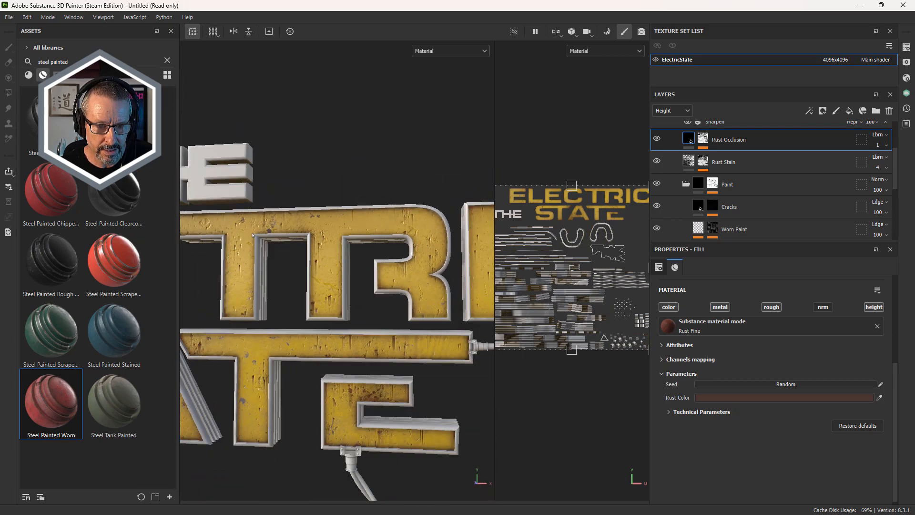
left_click_drag(257, 239, 275, 239, "alt")
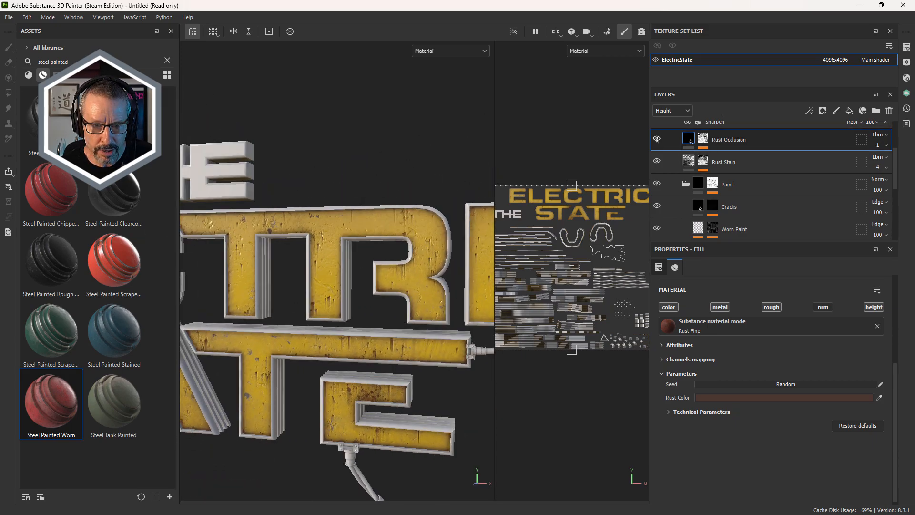
left_click(657, 138)
left_click(656, 138)
scroll(743, 146, "up", 2)
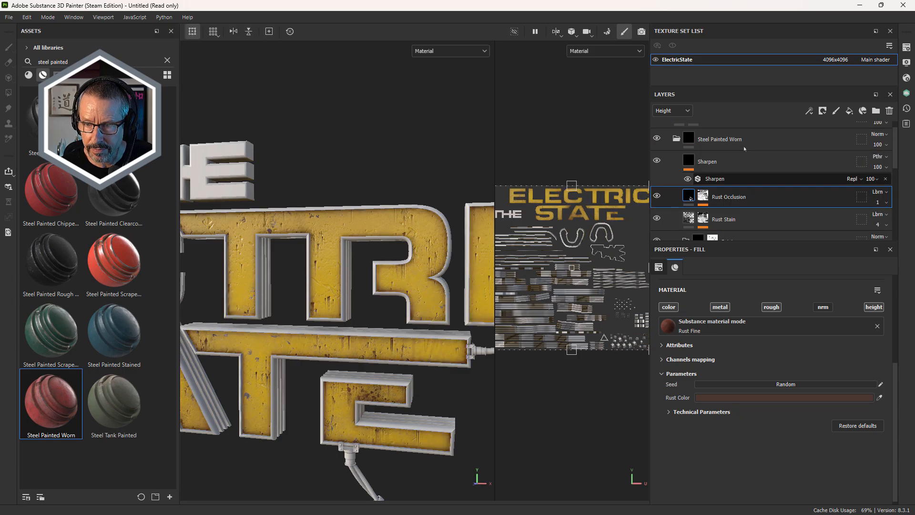
scroll(335, 241, "up", 4)
left_click_drag(335, 241, 320, 236, "alt")
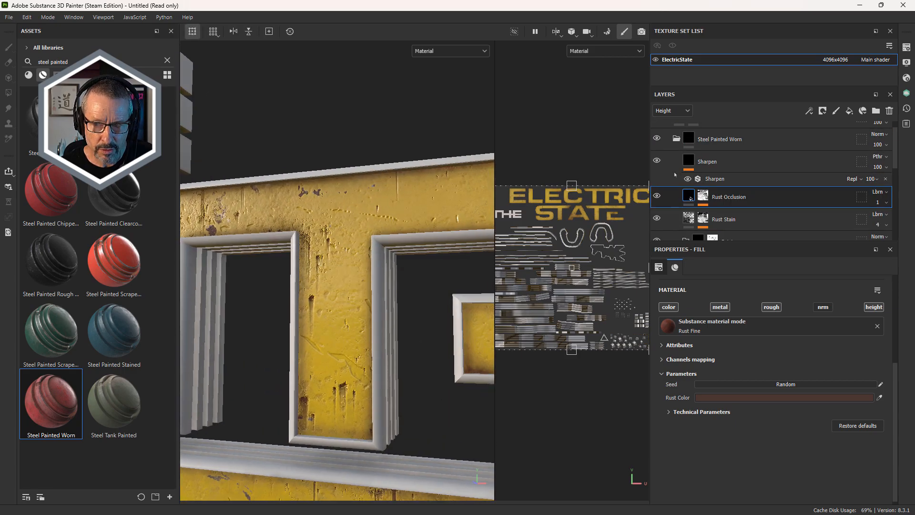
Compare the letter faces with Rust Occlusion hidden and shown, and examine the whole title from several distances and angles
left_click(656, 195)
left_click(657, 196)
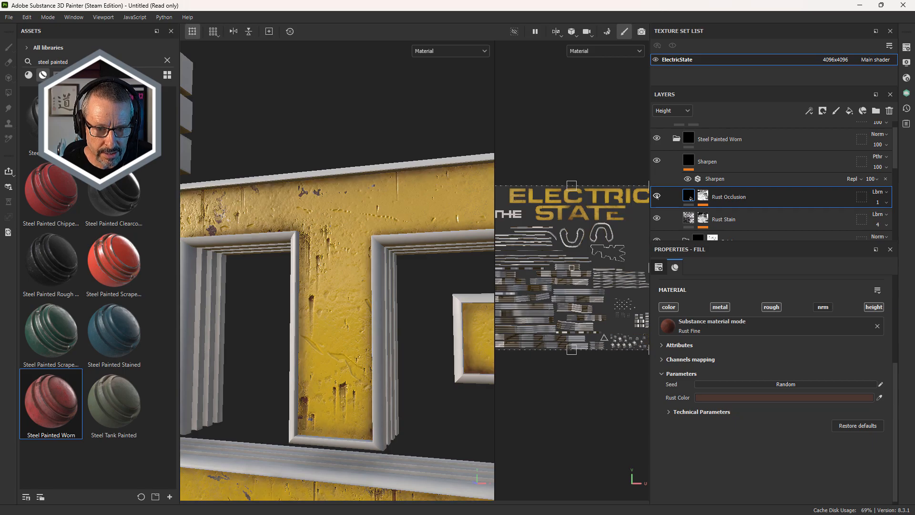
left_click(656, 196)
left_click(656, 196)
right_click_drag(373, 185, 233, 248, "alt")
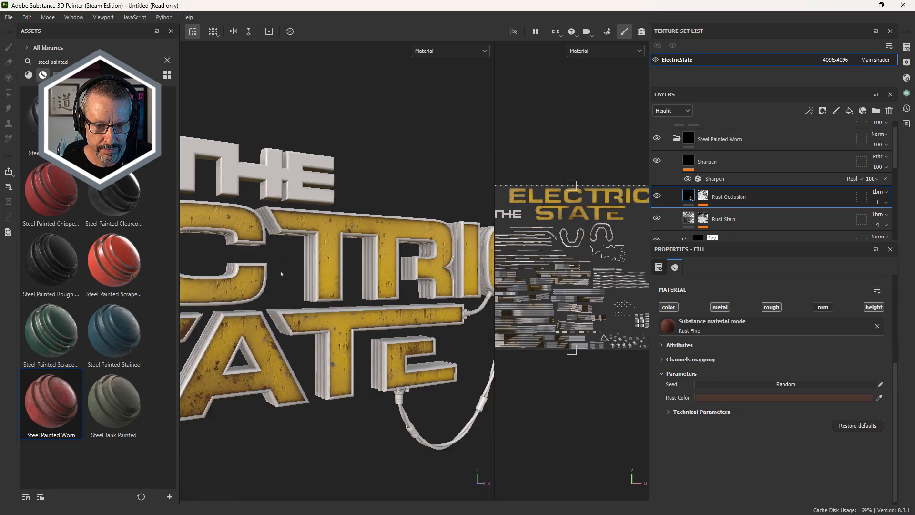
left_click_drag(291, 233, 285, 253, "alt")
right_click_drag(285, 252, 364, 238, "alt")
left_click_drag(363, 238, 351, 241, "alt")
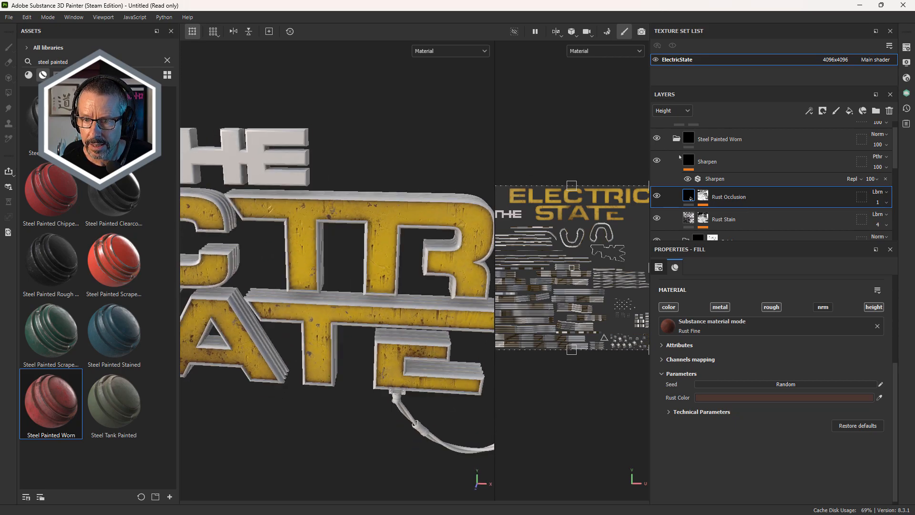
Collapse the Steel Painted Worn and Front folders and delete the unused Layer 1
left_click(676, 138)
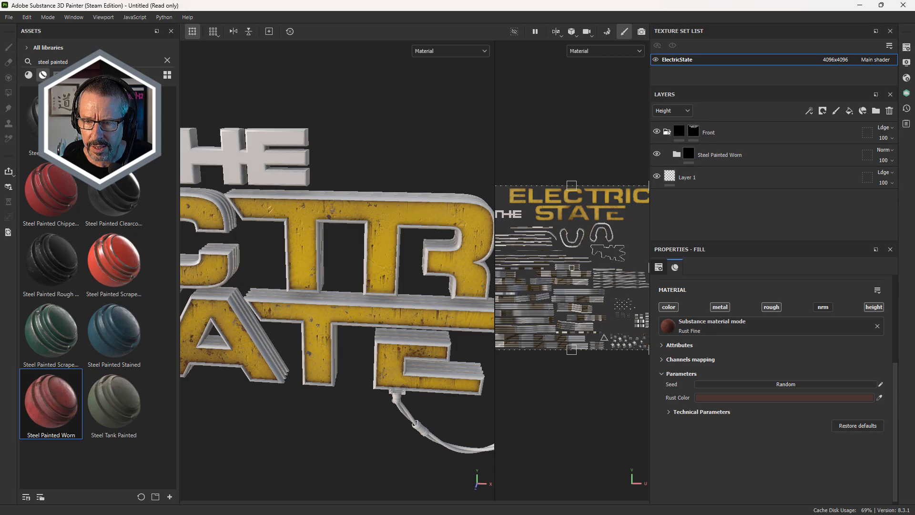
left_click(667, 132)
left_click(710, 154)
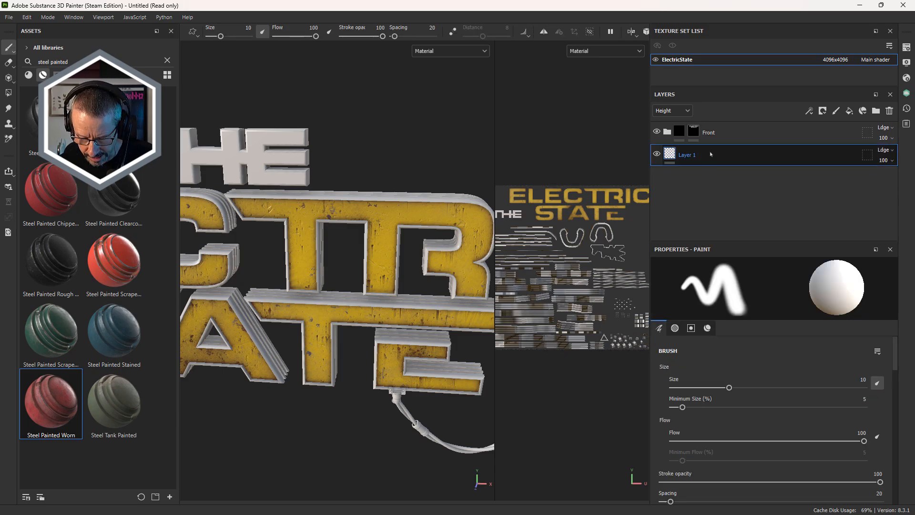
key("Delete")
Create a new folder named Sides above Front and give it a black mask
left_click(876, 111)
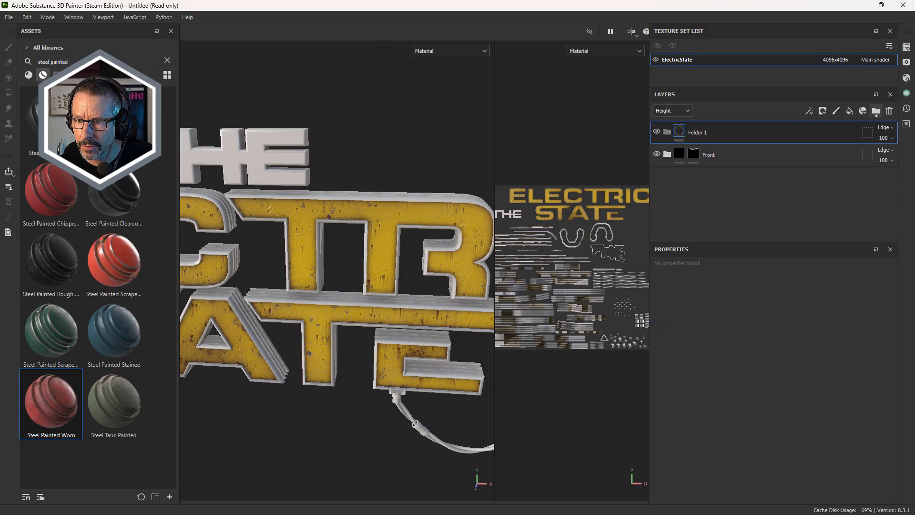
double_click(697, 132)
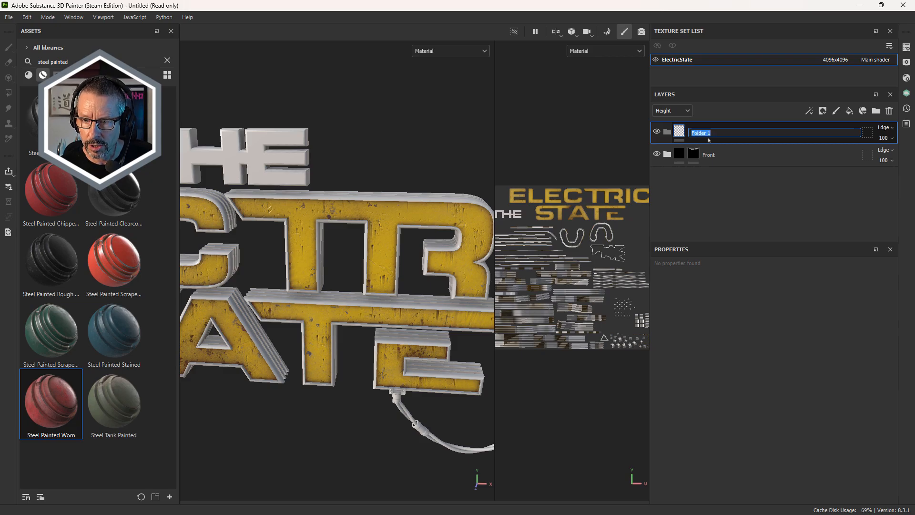
type("Sides")
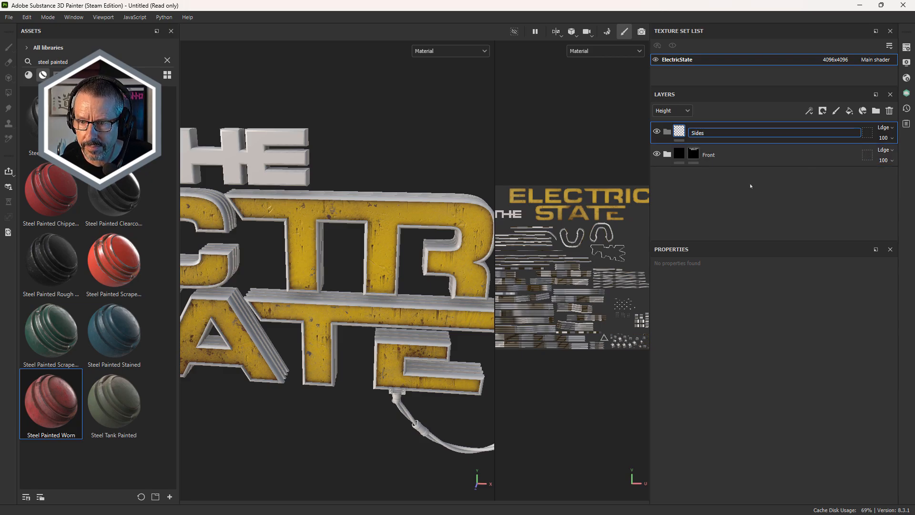
key("Return")
right_click(699, 132)
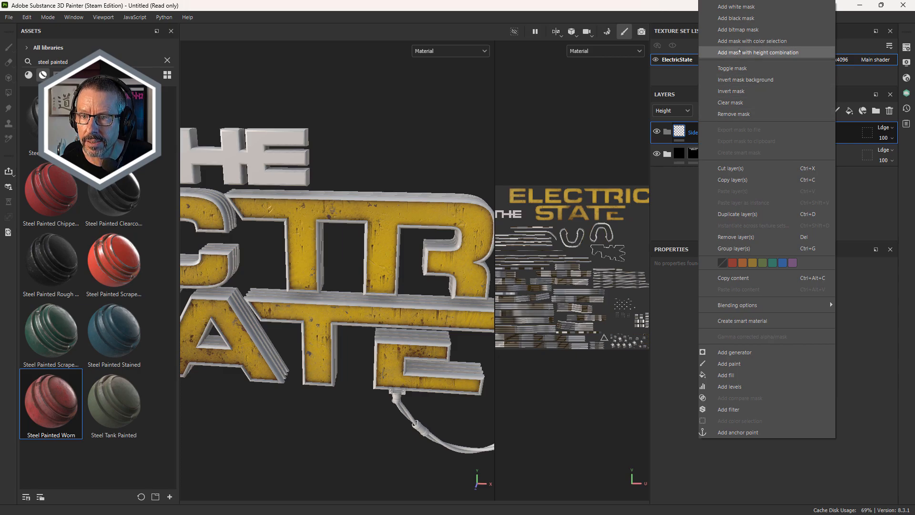
left_click(745, 20)
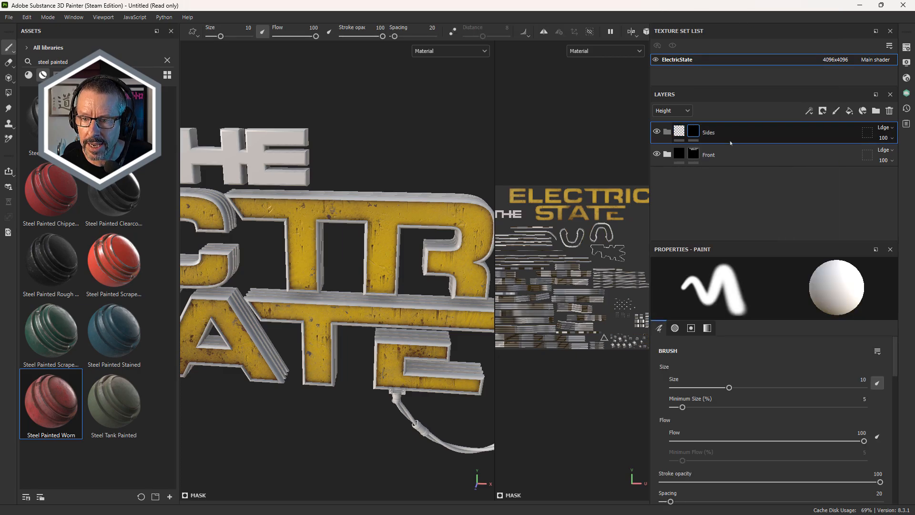
Display the Sides mask and use Polygon Fill in quad mode to fill most of the lower UV strips of the letter sides white
left_click(694, 132, "alt")
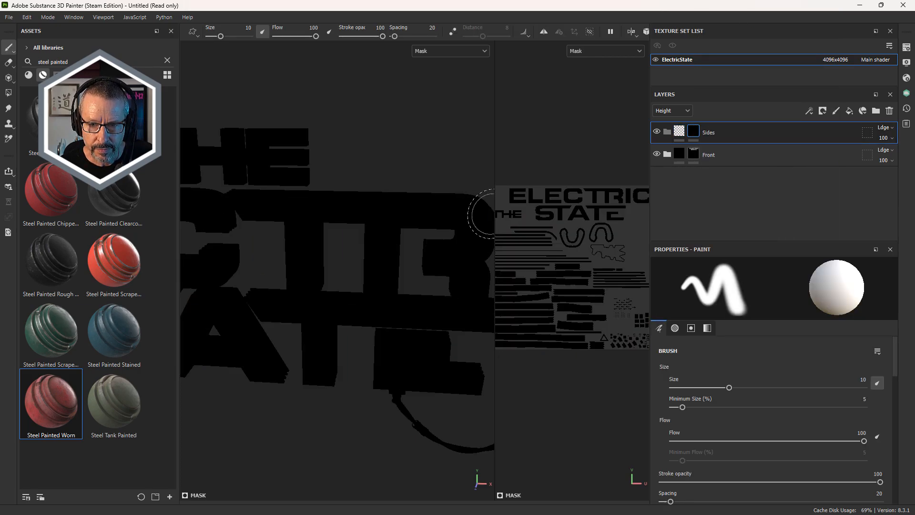
left_click_drag(493, 210, 360, 218)
scroll(450, 290, "up", 3)
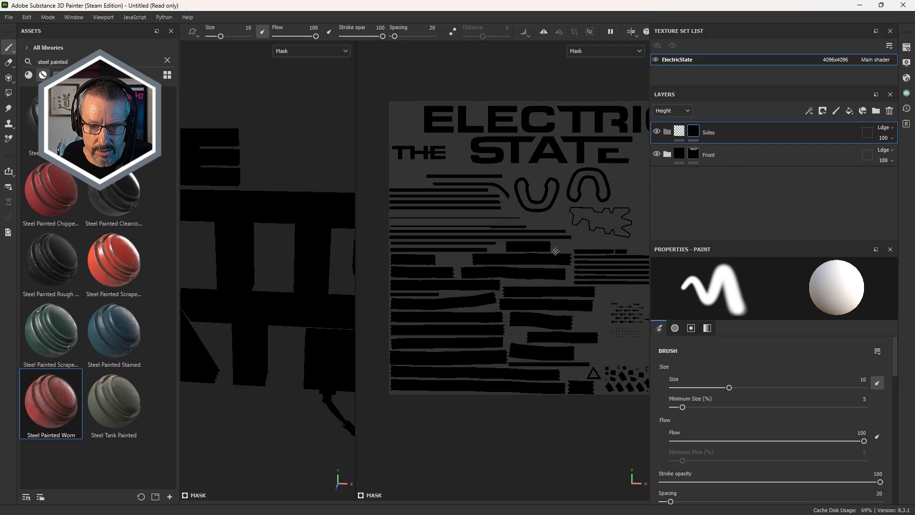
left_click(8, 92)
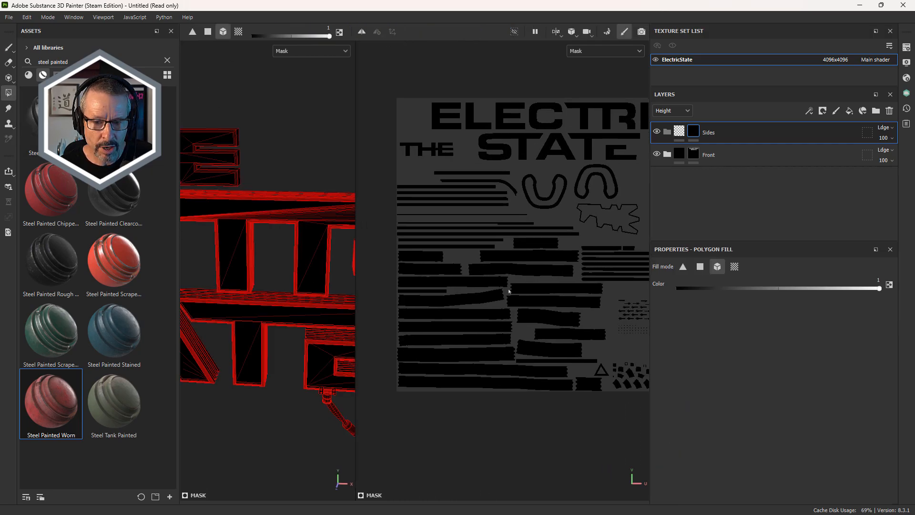
left_click_drag(386, 262, 404, 273)
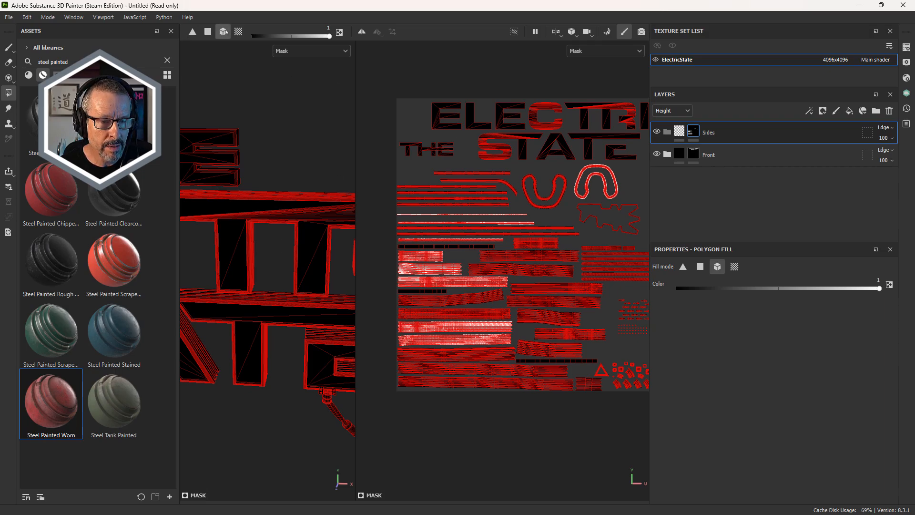
key("ctrl+z")
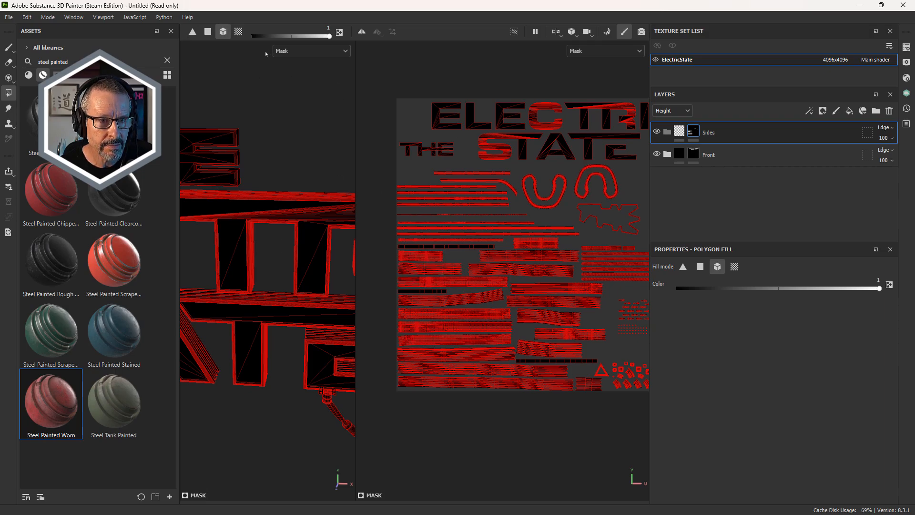
left_click(208, 31)
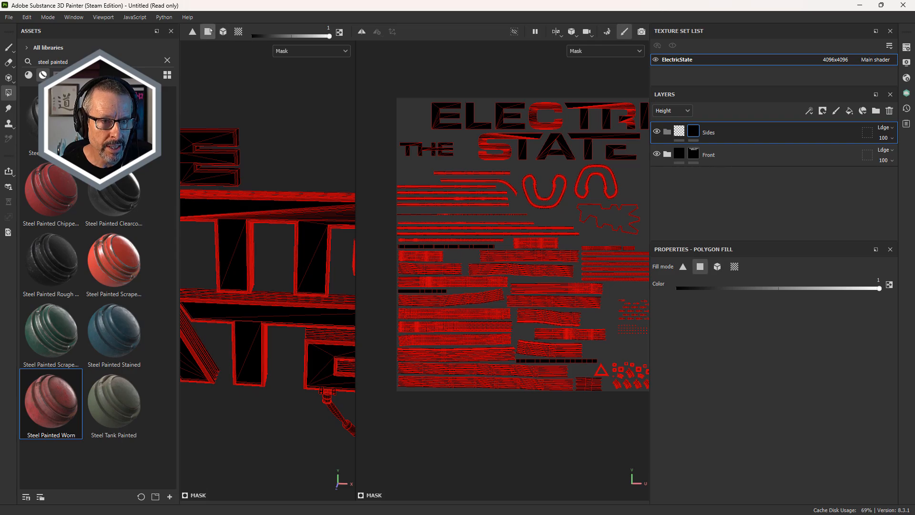
left_click_drag(379, 219, 550, 391)
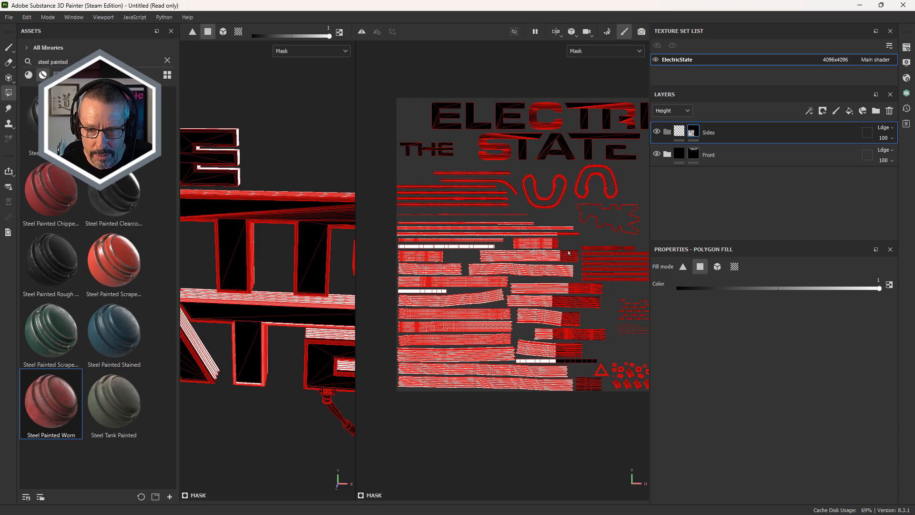
Fill the unfilled ends of the lower and middle side strips in the UV layout white in the Sides mask
middle_click_drag(568, 252, 500, 195, "alt")
scroll(552, 263, "up", 1)
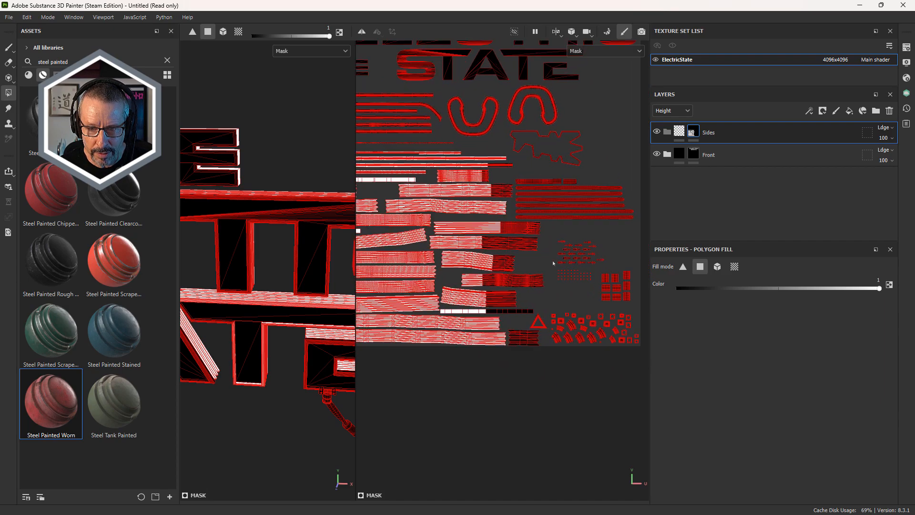
scroll(552, 263, "up", 2)
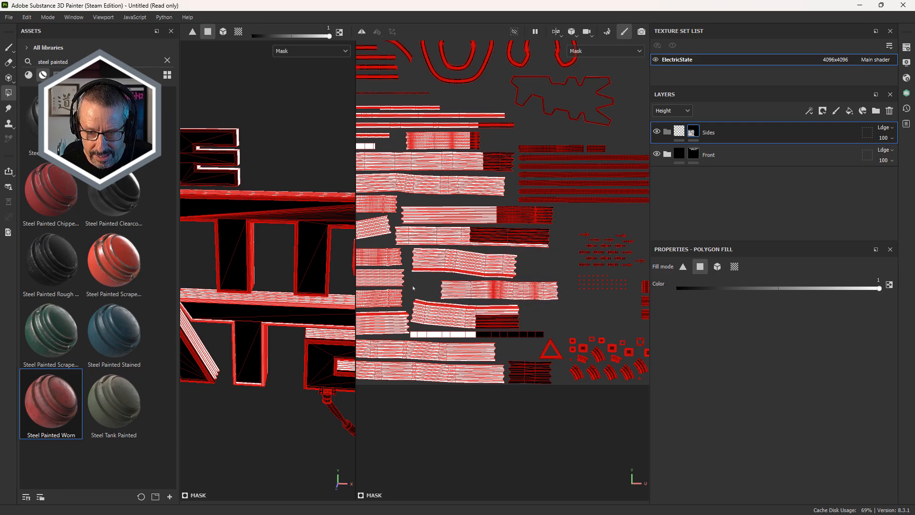
left_click_drag(412, 299, 519, 364)
middle_click_drag(524, 312, 533, 337, "alt")
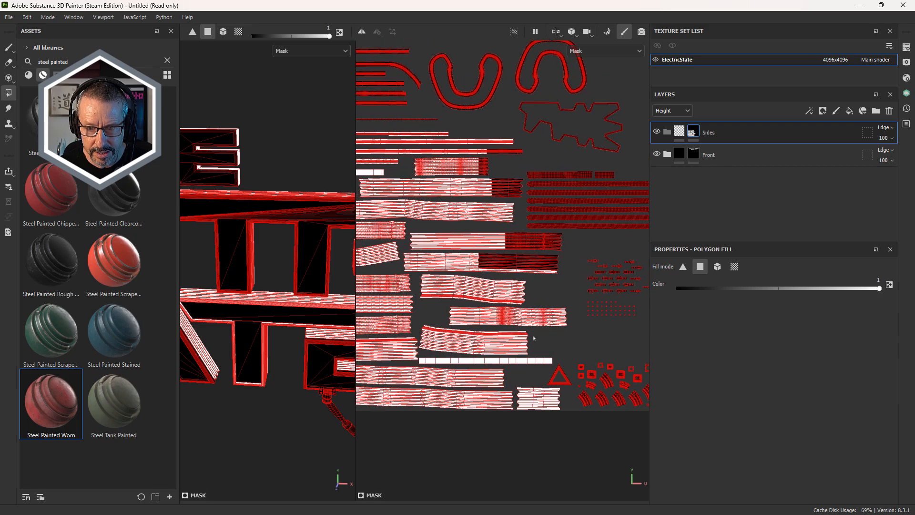
left_click_drag(453, 229, 519, 274)
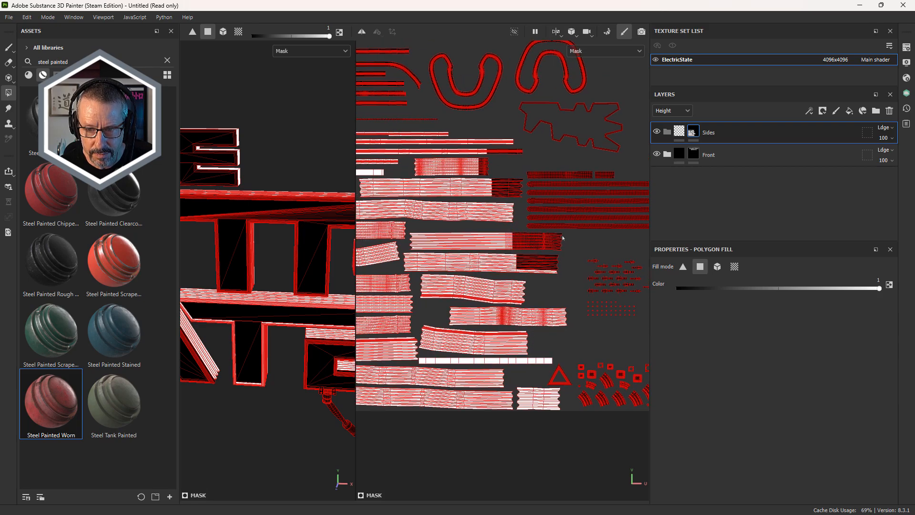
left_click_drag(565, 233, 482, 283)
middle_click_drag(544, 369, 558, 390, "alt")
left_click_drag(550, 379, 589, 414)
Fill the remaining black ends of the upper wide and thin side strips beside the middle of the UV layout white
scroll(540, 207, "up", 1)
middle_click_drag(540, 206, 563, 271, "alt")
scroll(563, 271, "up", 2)
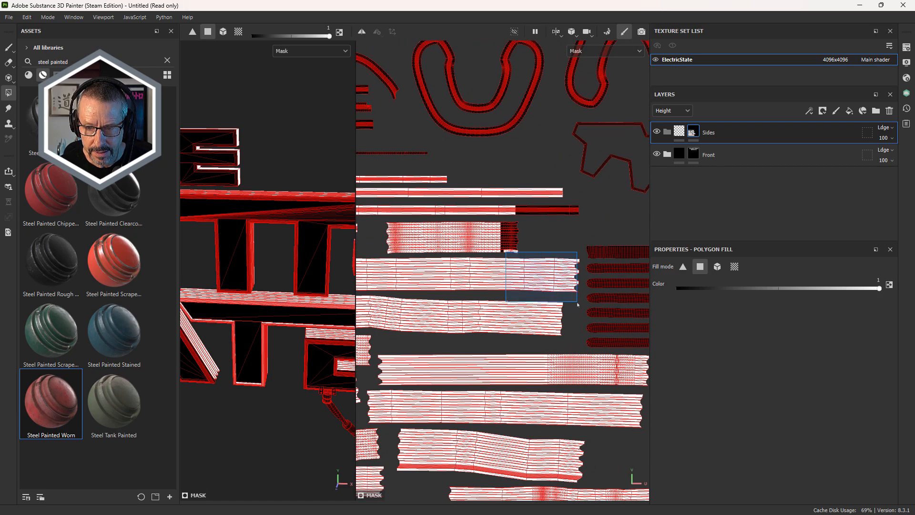
scroll(502, 225, "down", 1)
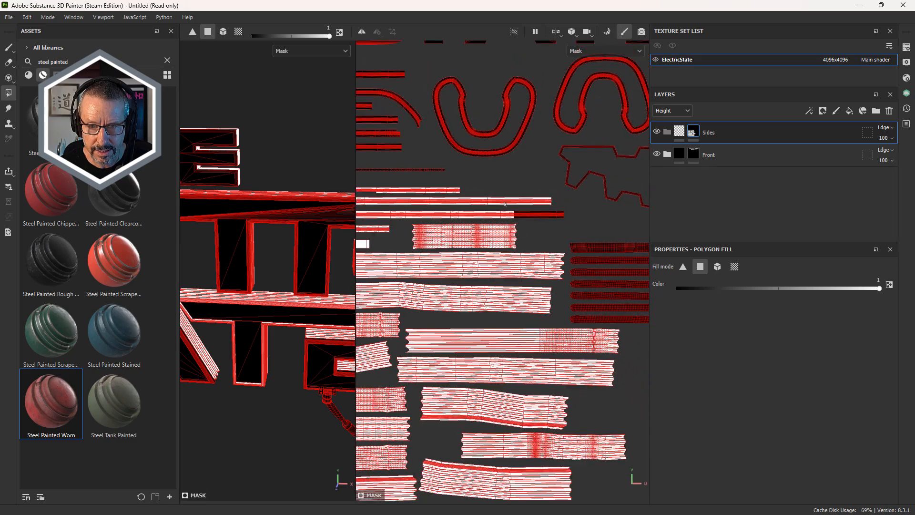
left_click_drag(498, 205, 552, 222)
Add the group of thin horizontal strips below the lettering islands to the Sides mask in white
scroll(477, 237, "down", 2)
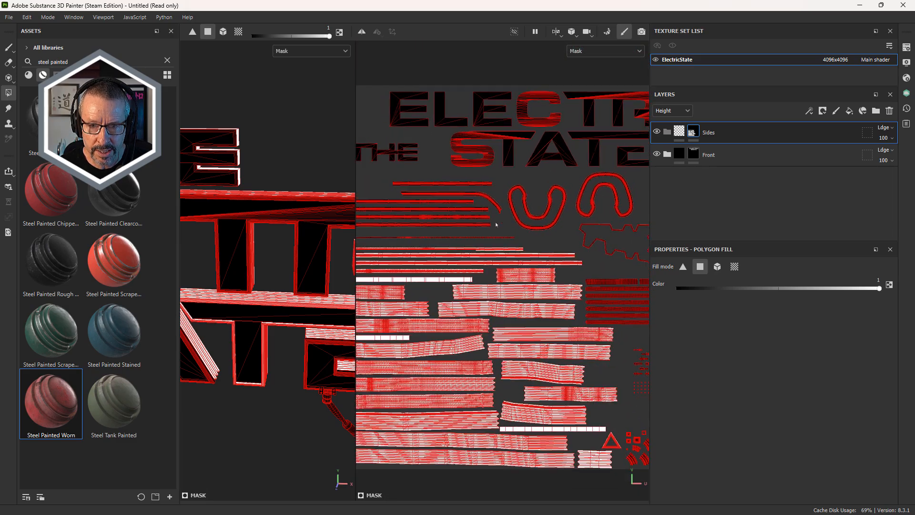
middle_click_drag(477, 237, 503, 239)
left_click_drag(372, 198, 539, 259)
Fill the curved strip and the two U-shaped UV islands white in the Sides mask, finishing with Polygon Fill
middle_click_drag(526, 228, 458, 233)
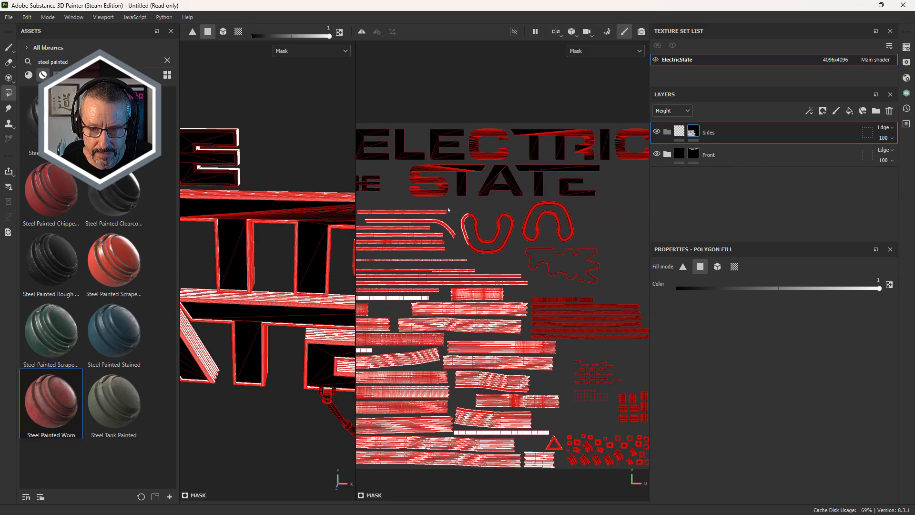
left_click_drag(448, 210, 540, 235)
left_click_drag(552, 247, 548, 246)
left_click_drag(420, 231, 517, 268)
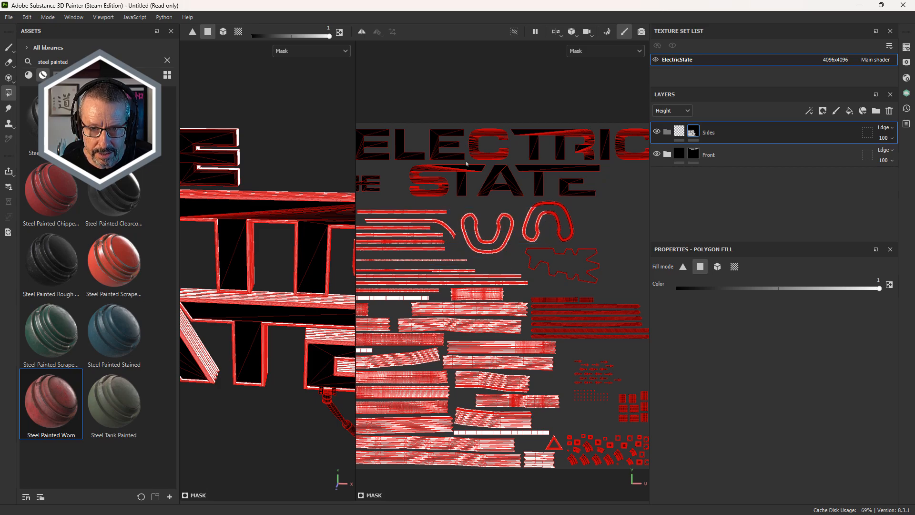
scroll(531, 243, "up", 2)
middle_click_drag(587, 241, 546, 263)
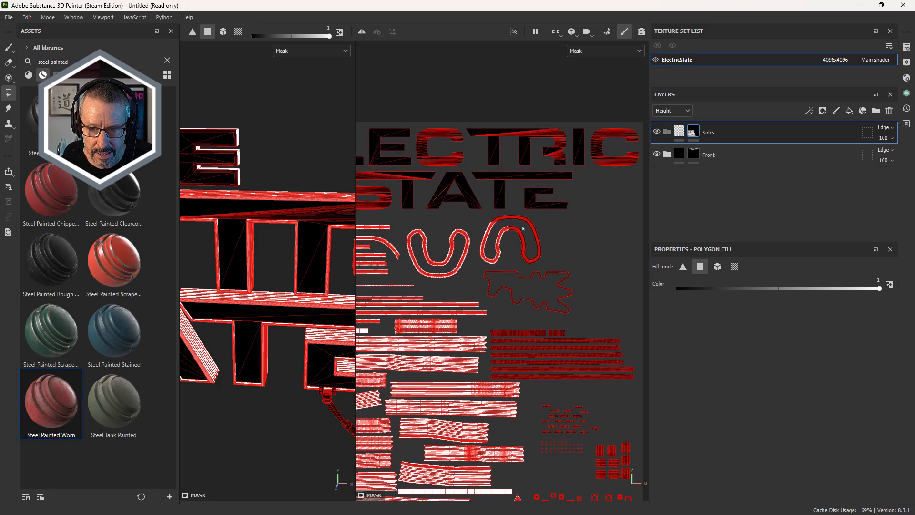
left_click_drag(540, 256, 548, 263)
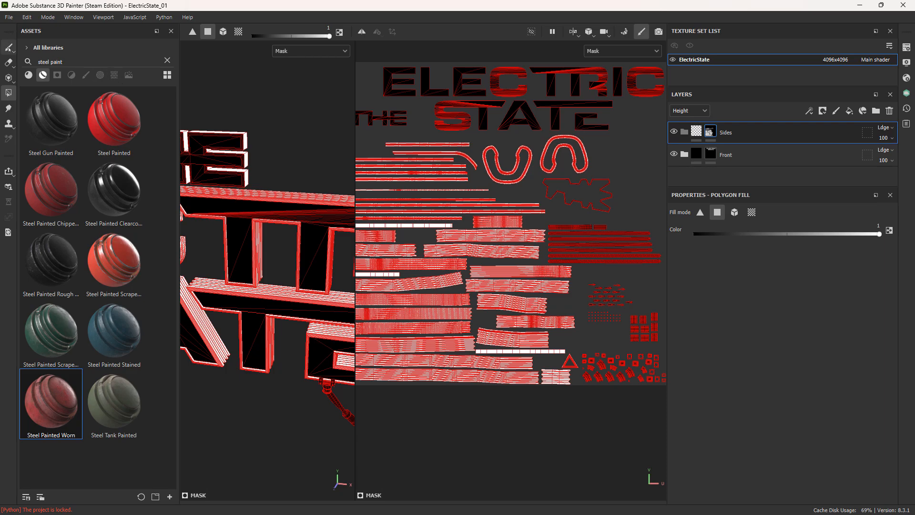
key("1")
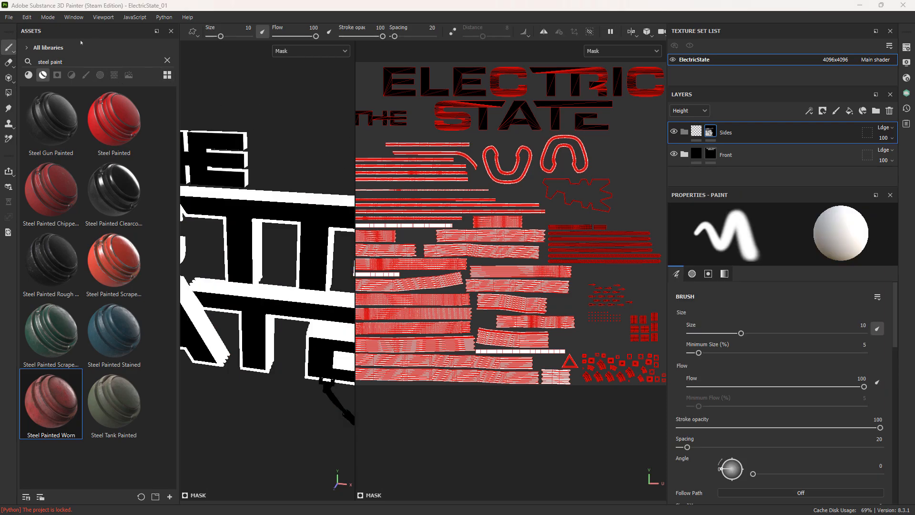
Search the assets for "steel stained", apply the Steel Stained smart material inside the Sides folder, and enlarge the 3D view
left_click(166, 61)
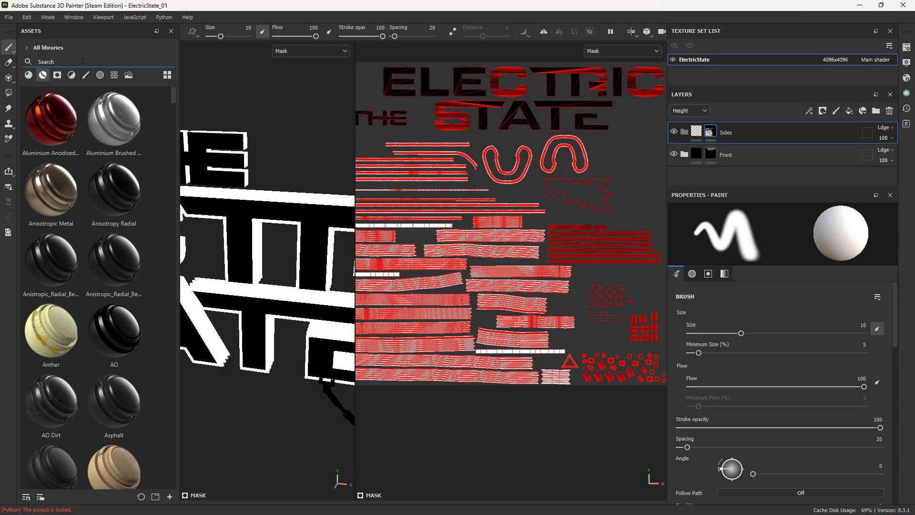
type("steel")
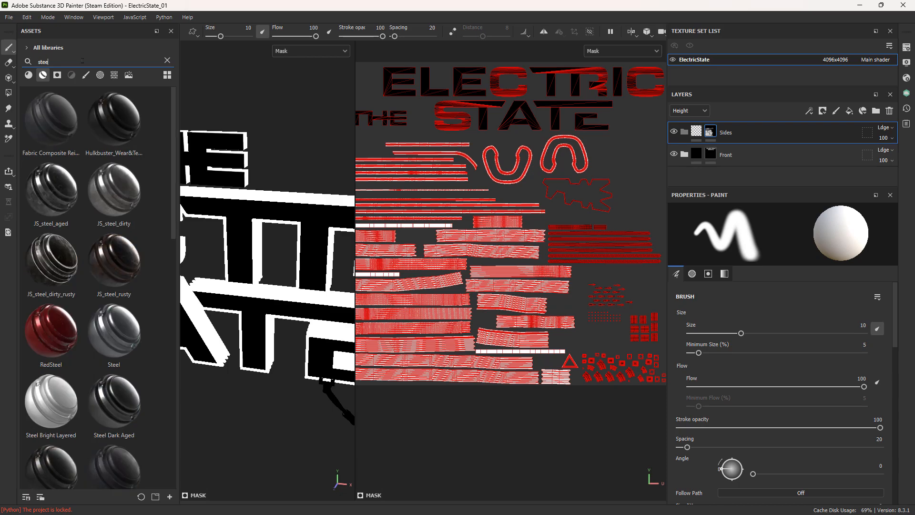
type(" stained")
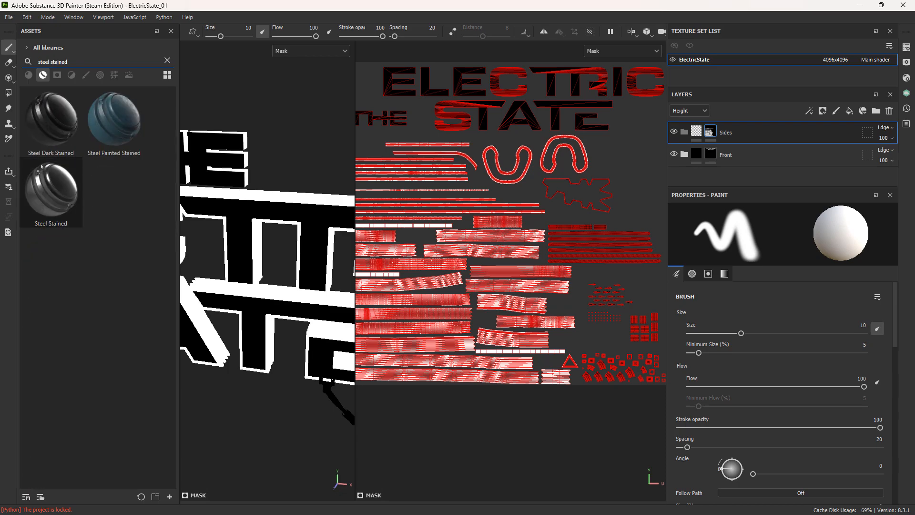
left_click_drag(82, 176, 687, 132)
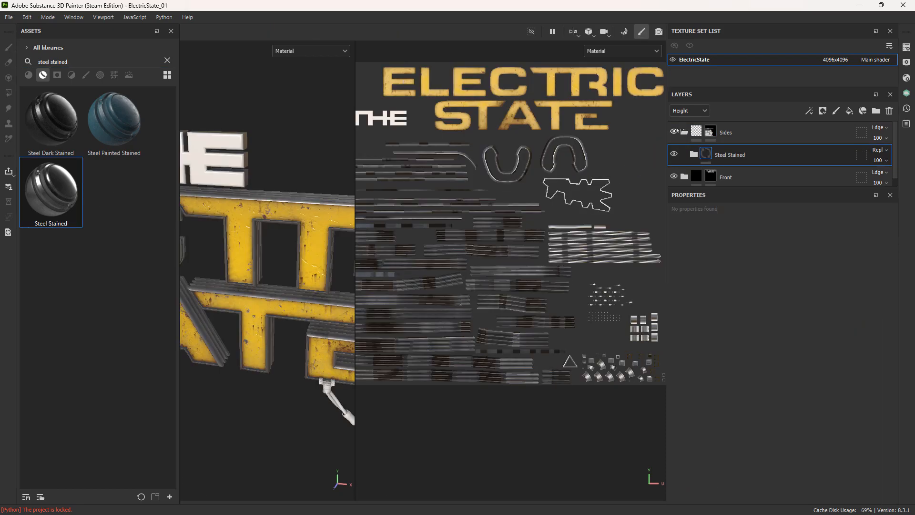
scroll(507, 205, "up", 3)
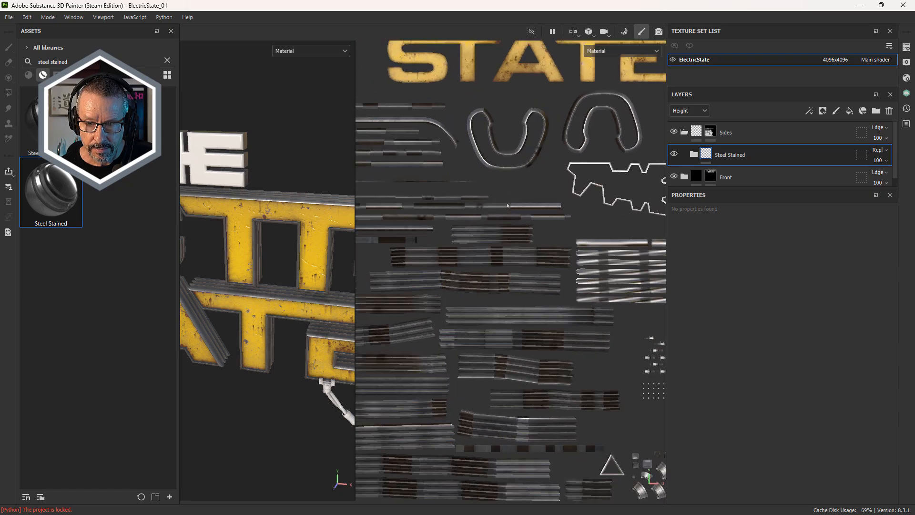
left_click_drag(356, 216, 661, 224)
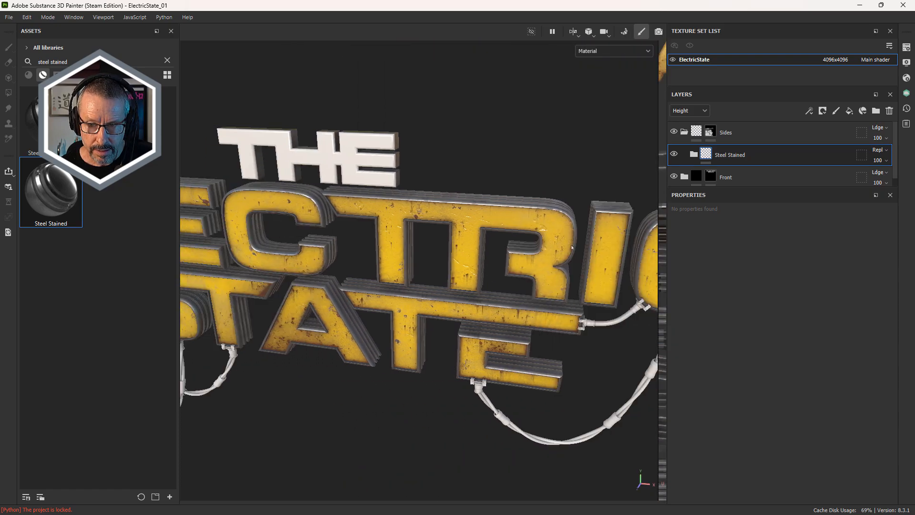
Expand the Steel Stained material in the Sides folder, hide its Dirt layer to compare, and delete that layer
middle_click_drag(561, 235, 336, 207, "alt")
scroll(458, 199, "up", 3)
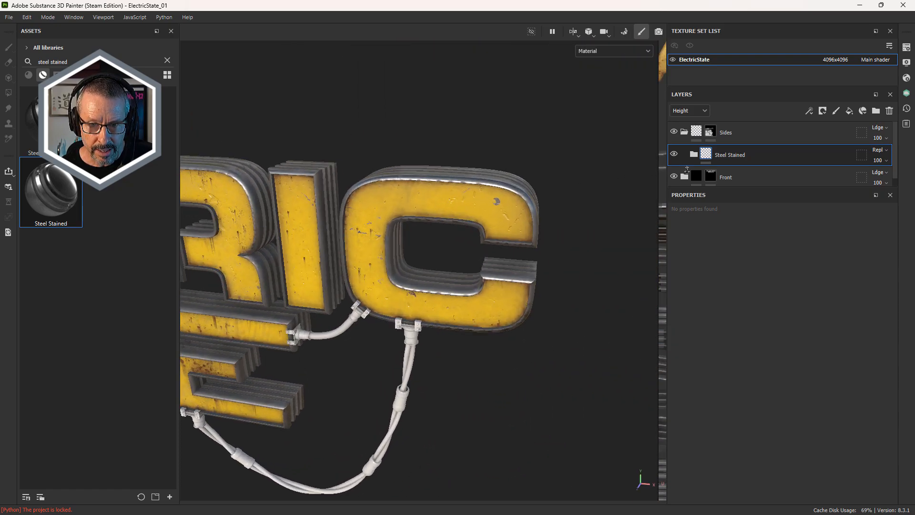
left_click_drag(460, 198, 482, 151, "alt")
scroll(465, 224, "up", 3)
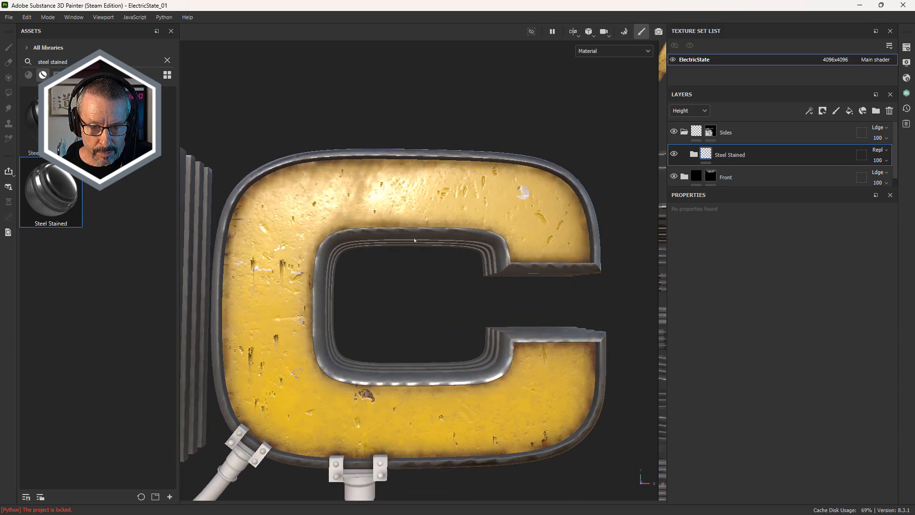
left_click_drag(417, 240, 413, 286, "alt")
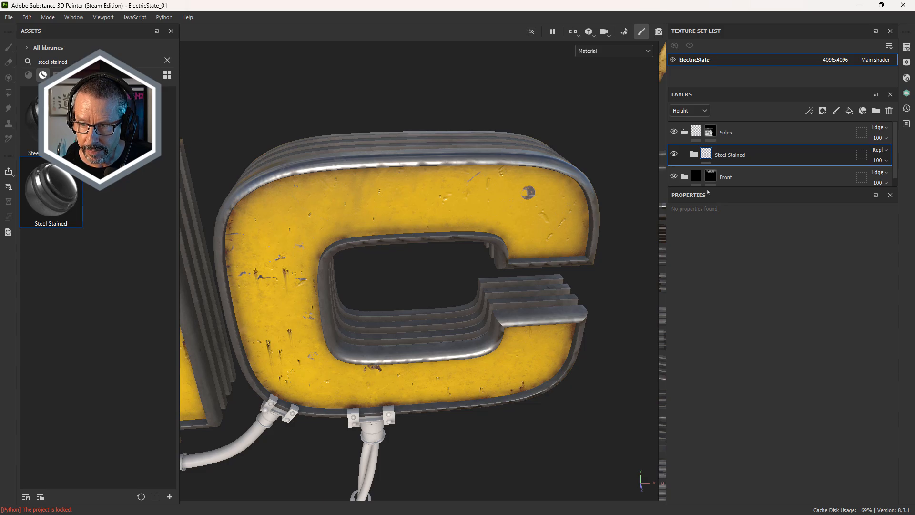
left_click(693, 154)
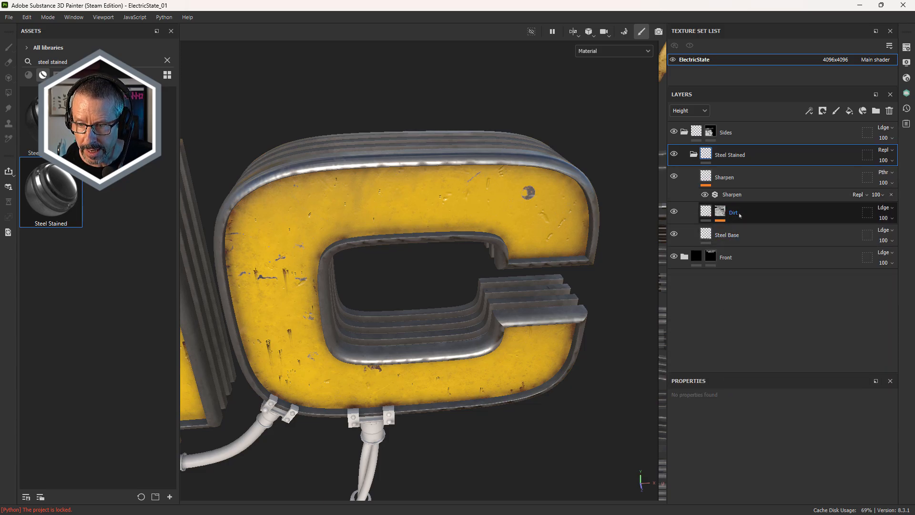
left_click(674, 213)
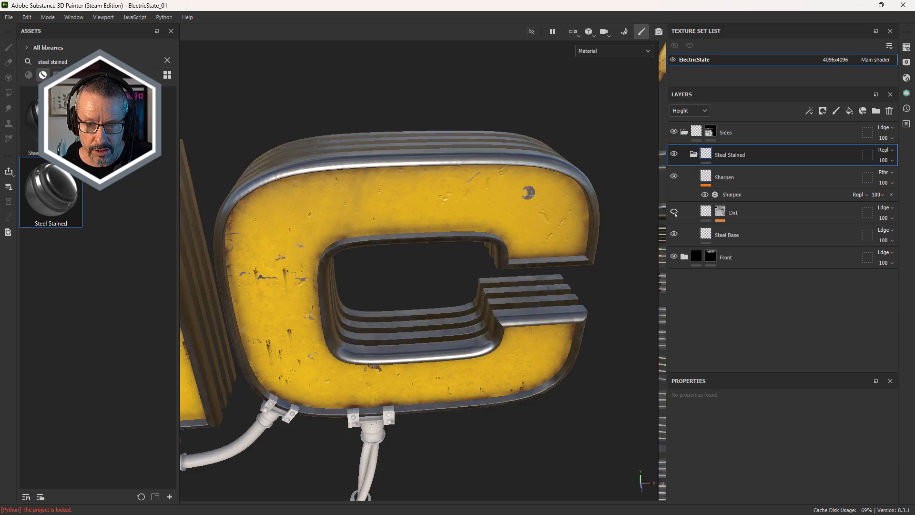
left_click(752, 214)
key("Delete")
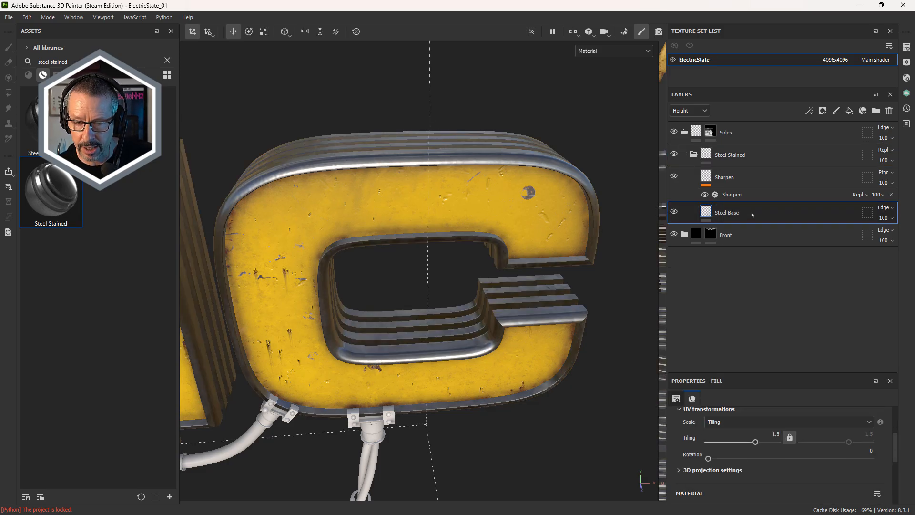
Examine the stepped steel sides of the last C in ELECTRIC from several angles and at full-title distance
left_click_drag(429, 229, 318, 243, "alt")
scroll(518, 251, "up", 3)
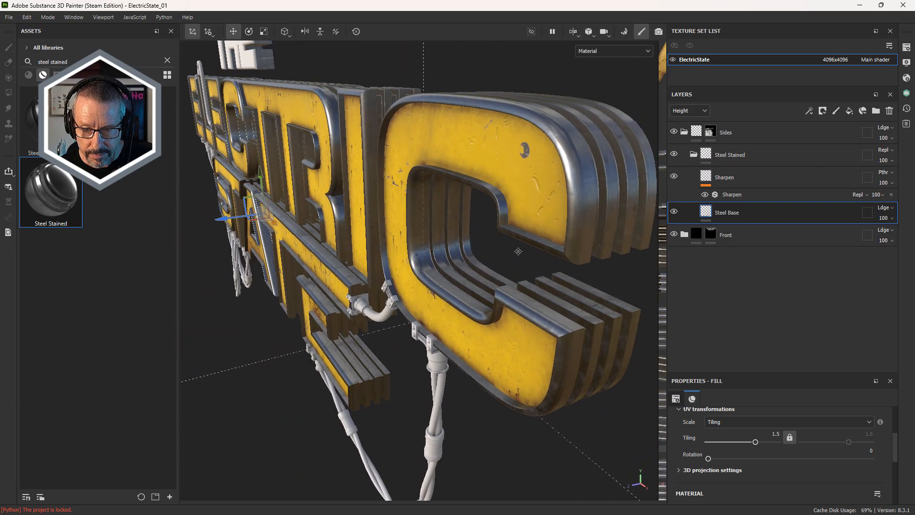
left_click_drag(518, 251, 468, 266, "alt")
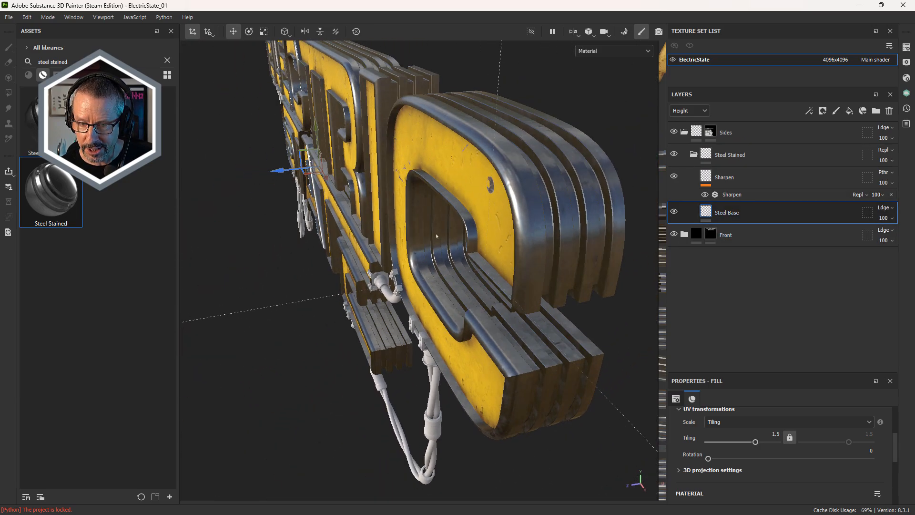
scroll(431, 234, "down", 3)
left_click_drag(324, 224, 477, 240, "alt")
scroll(501, 232, "down", 3)
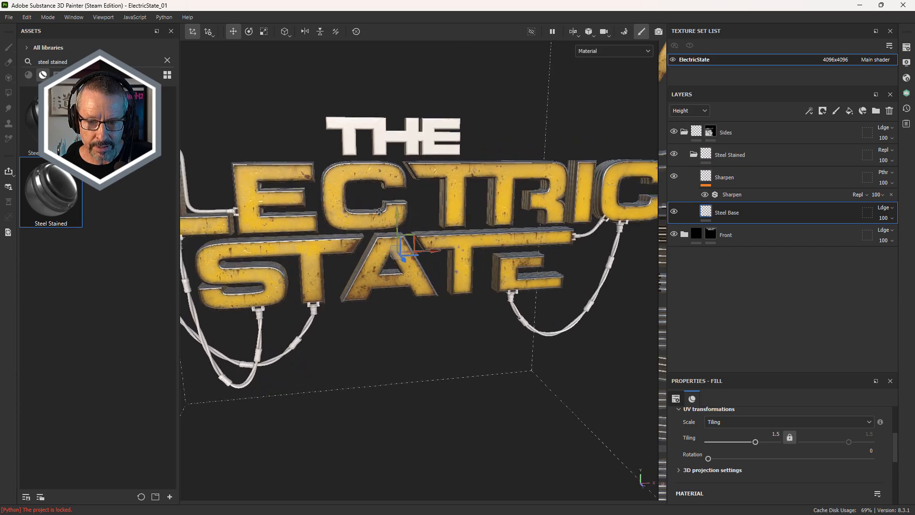
Examine the cable bracket and bolts beneath the final E of STATE up close, from below and from the front
middle_click_drag(482, 242, 351, 247, "alt")
scroll(403, 252, "up", 2)
scroll(403, 252, "up", 5)
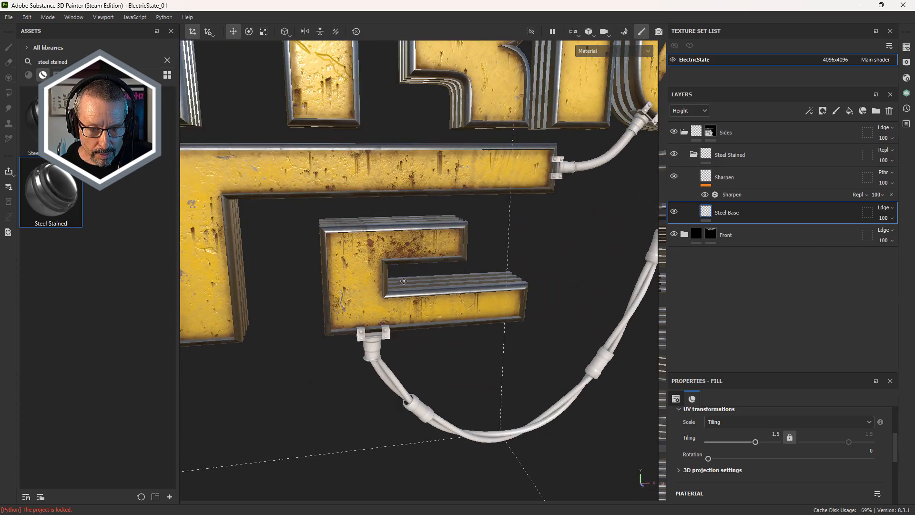
left_click_drag(456, 296, 345, 278, "alt")
scroll(343, 281, "up", 3)
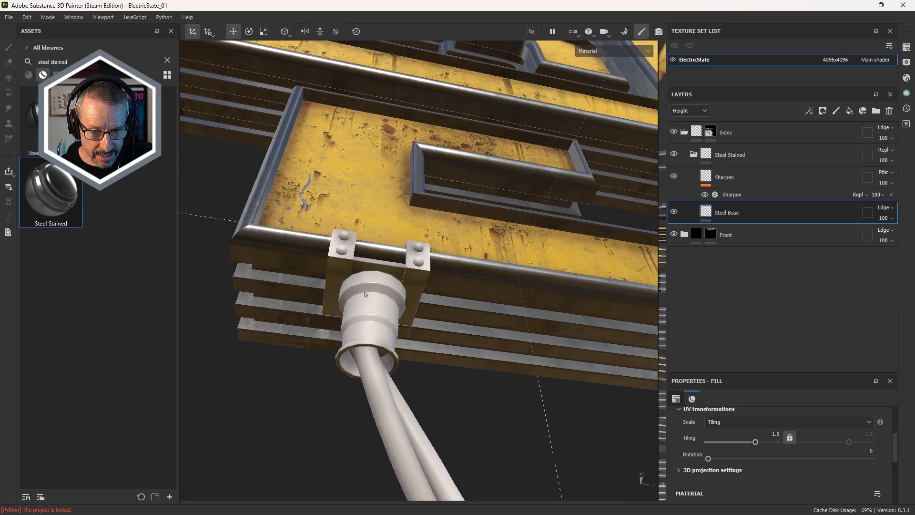
scroll(376, 280, "down", 3)
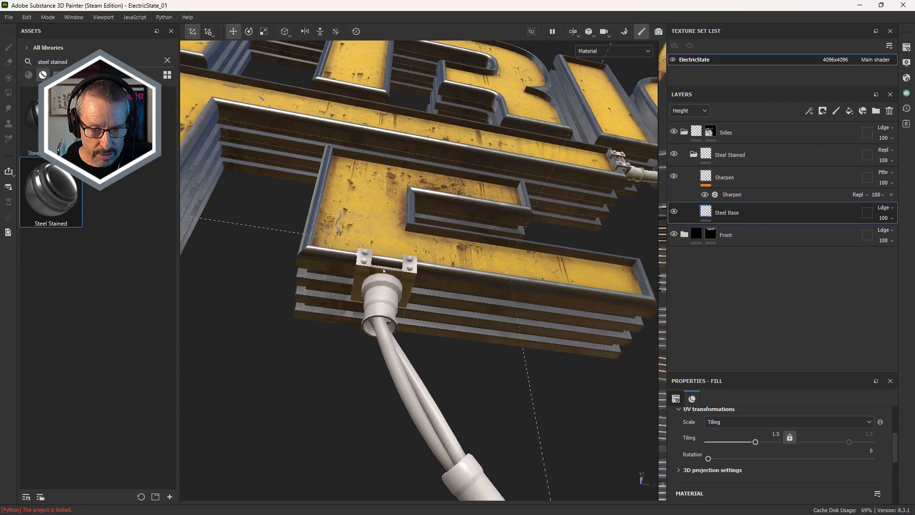
left_click_drag(495, 247, 534, 281, "alt")
right_click_drag(534, 281, 594, 279, "alt")
left_click_drag(595, 279, 390, 269, "alt")
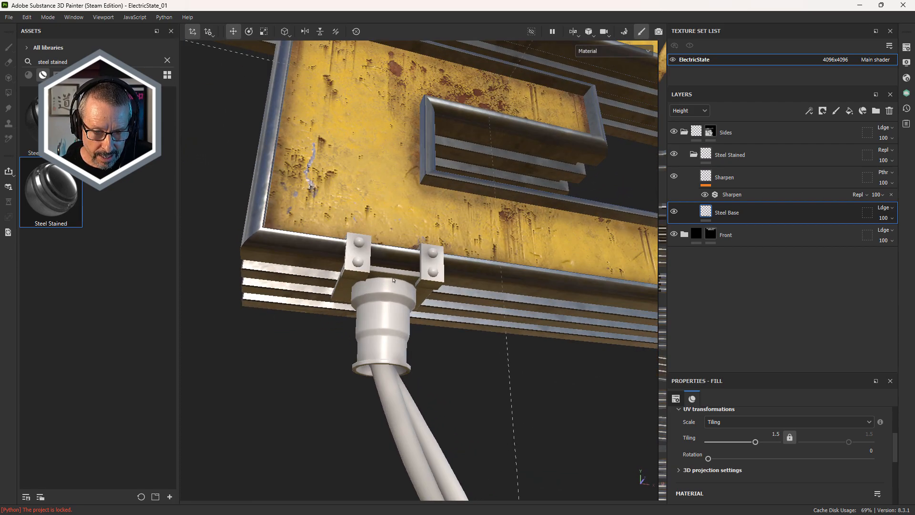
scroll(393, 280, "down", 3)
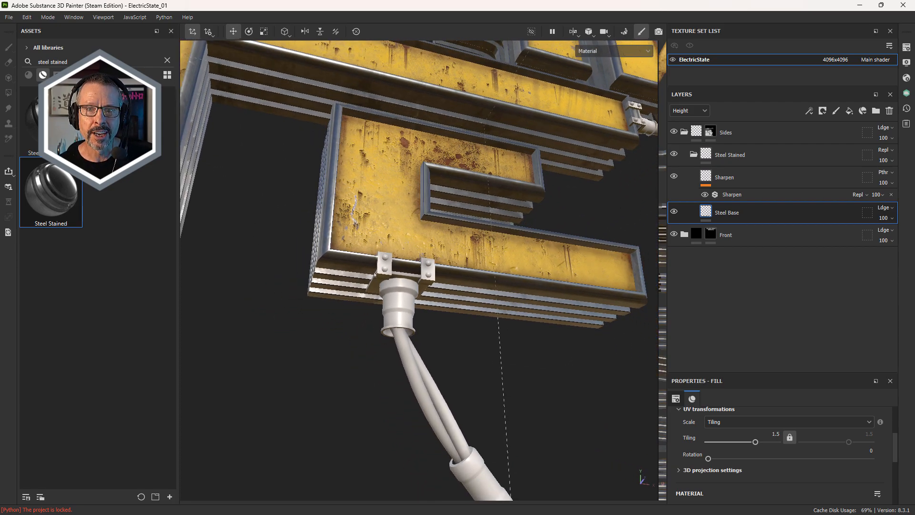
left_click_drag(424, 273, 527, 214, "alt")
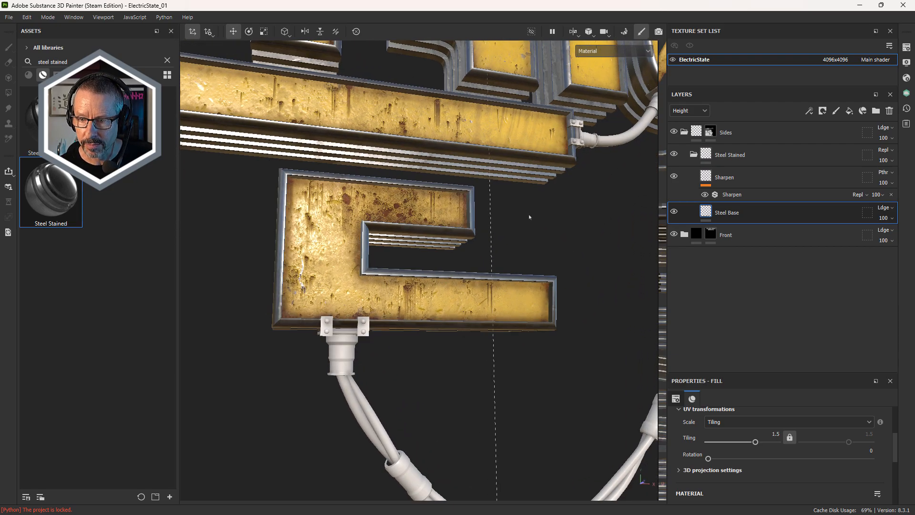
Fill the small bracket UV islands and the grid of bolt dots below them white in the Sides mask with Polygon Fill
left_click(709, 132)
scroll(438, 250, "down", 3)
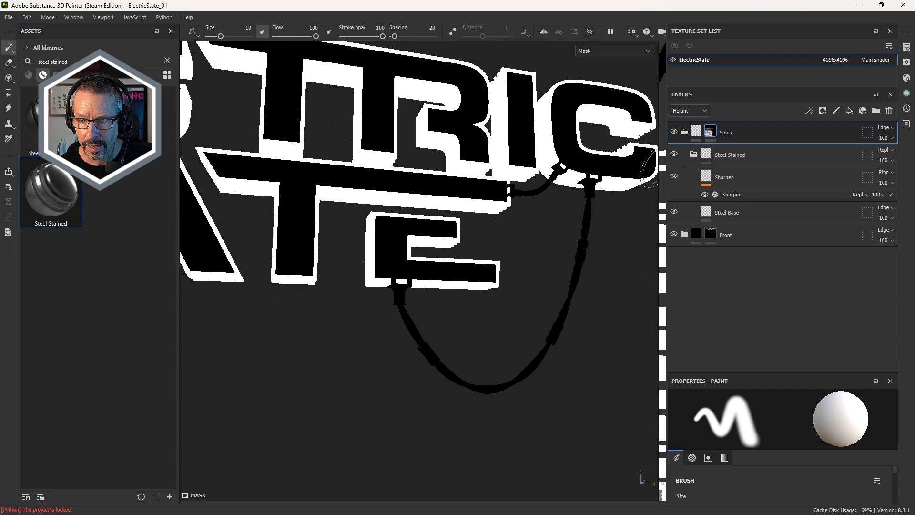
key("F1")
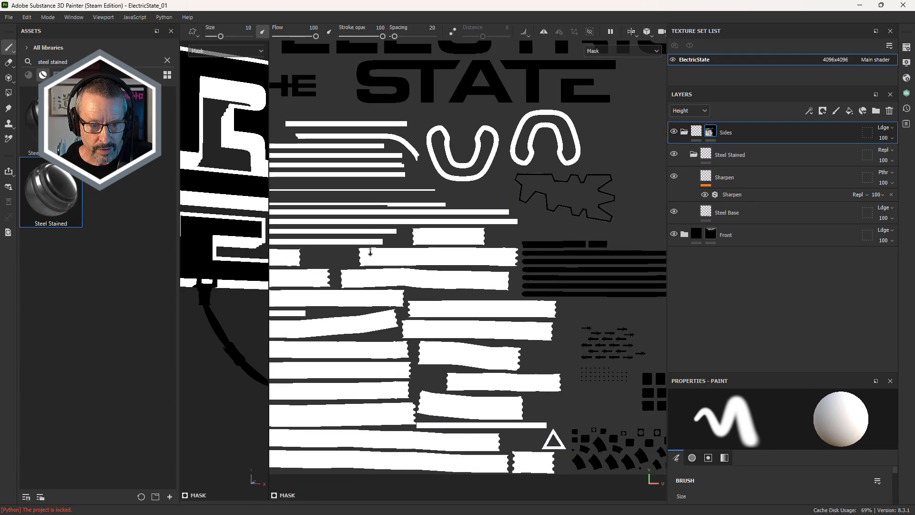
right_click_drag(370, 252, 367, 257, "alt")
middle_click_drag(367, 256, 328, 186, "alt")
middle_click_drag(503, 239, 453, 208, "alt")
right_click_drag(481, 292, 499, 267, "alt")
middle_click_drag(498, 267, 530, 300, "alt")
right_click_drag(483, 228, 500, 207, "alt")
middle_click_drag(500, 207, 492, 231, "alt")
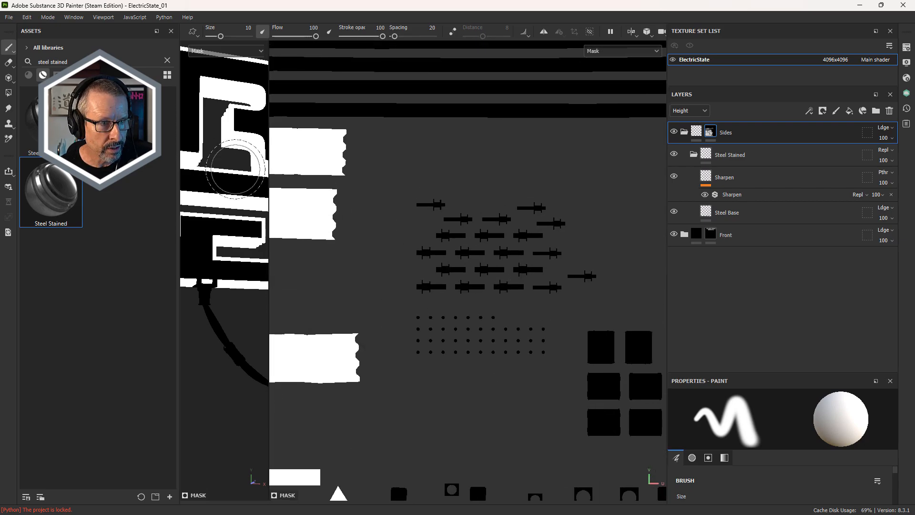
left_click(8, 93)
left_click_drag(379, 185, 609, 299)
left_click_drag(399, 300, 563, 381)
Fill the square plate islands above the curved cable pieces white, starting from the row's left end and including the first holed plate
middle_click_drag(549, 351, 440, 197, "alt")
right_click_drag(440, 325, 442, 269, "alt")
middle_click_drag(442, 270, 475, 219, "alt")
right_click_drag(476, 220, 547, 241, "alt")
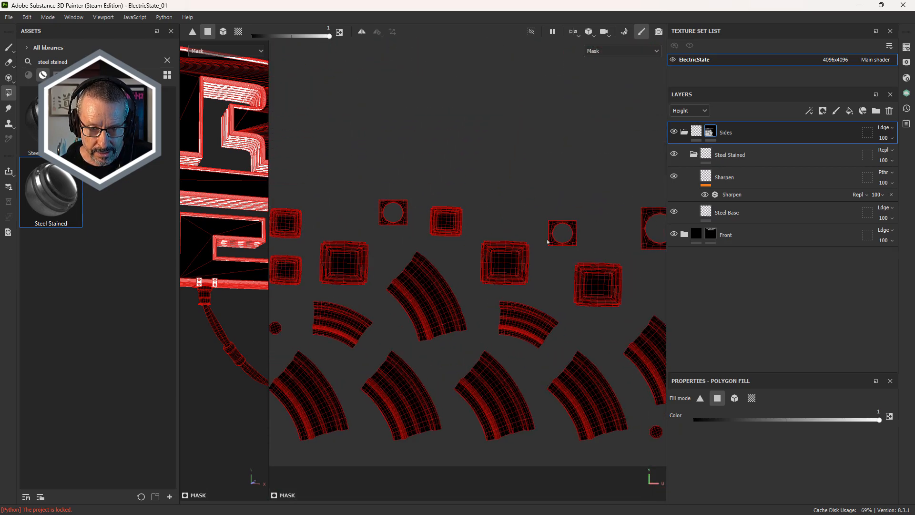
middle_click_drag(547, 241, 573, 246, "alt")
left_click_drag(279, 202, 395, 296)
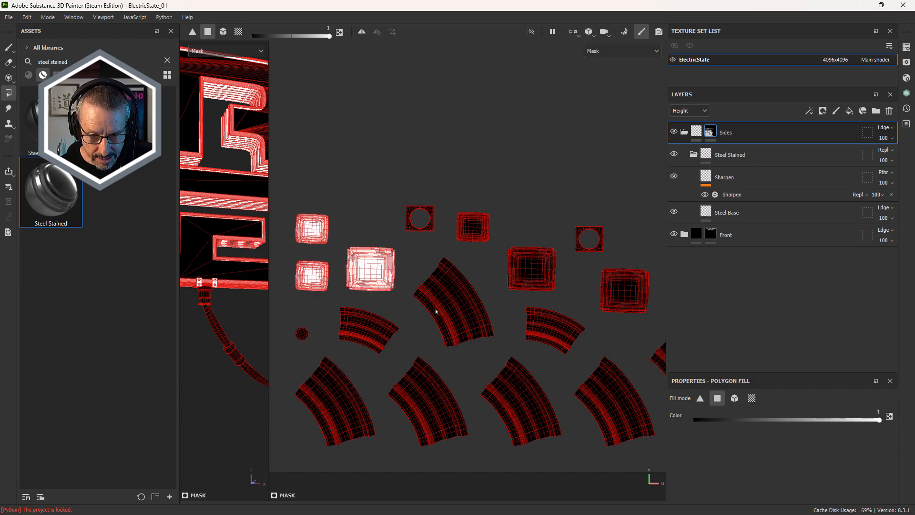
left_click_drag(369, 184, 541, 254)
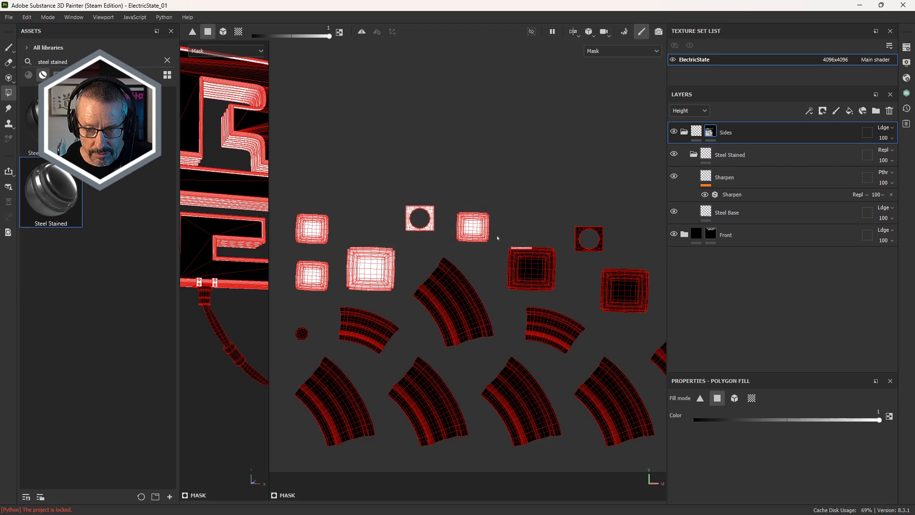
left_click_drag(496, 233, 567, 297)
Continue along the row, adding the next two solid plates, one small holed plate and two large holed plates to the Sides mask
middle_click_drag(568, 282, 448, 247, "alt")
left_click_drag(442, 178, 543, 277)
middle_click_drag(542, 263, 463, 260, "alt")
left_click_drag(463, 260, 453, 187, "alt")
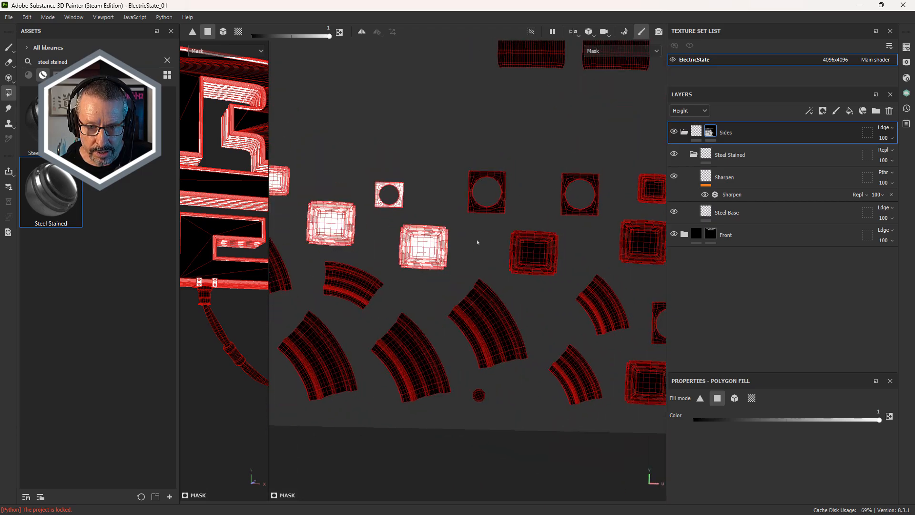
left_click_drag(448, 155, 569, 272)
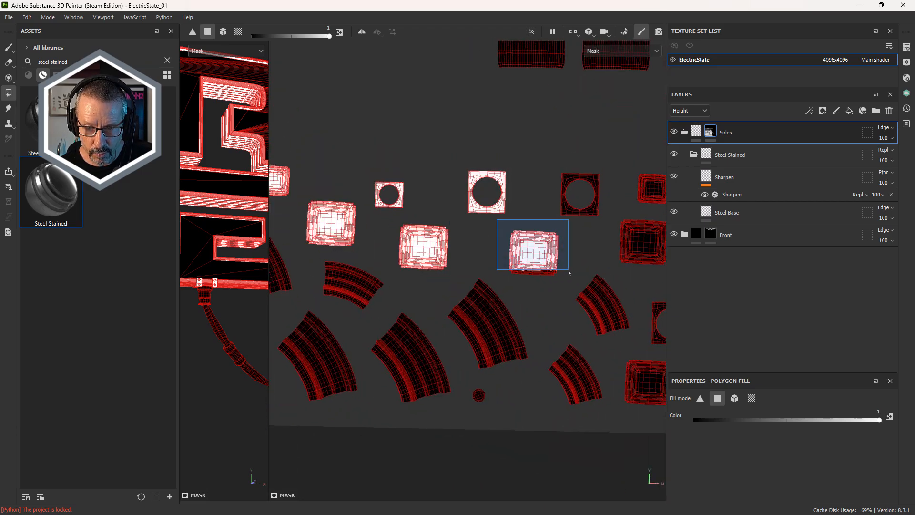
left_click_drag(543, 163, 621, 224)
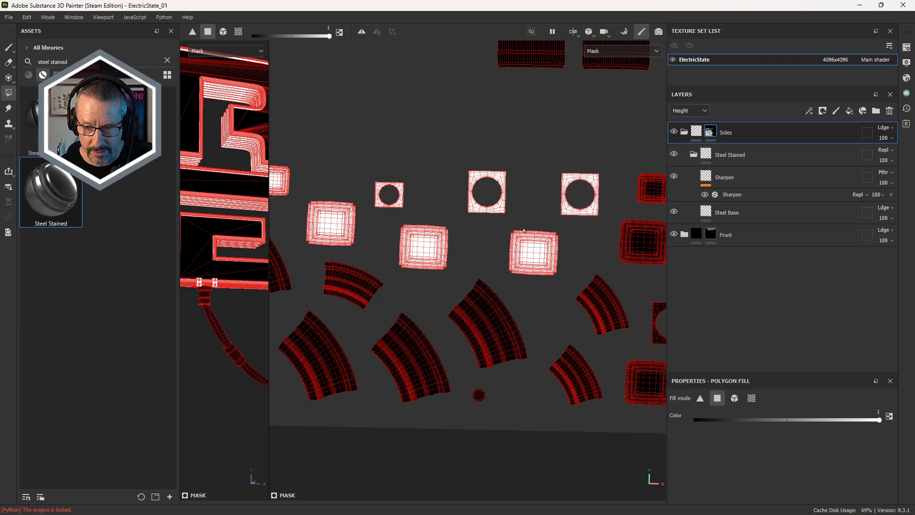
Fill the remaining solid and holed square plates in the lower-right corner of the UV layout white
middle_click_drag(522, 276, 380, 286, "alt")
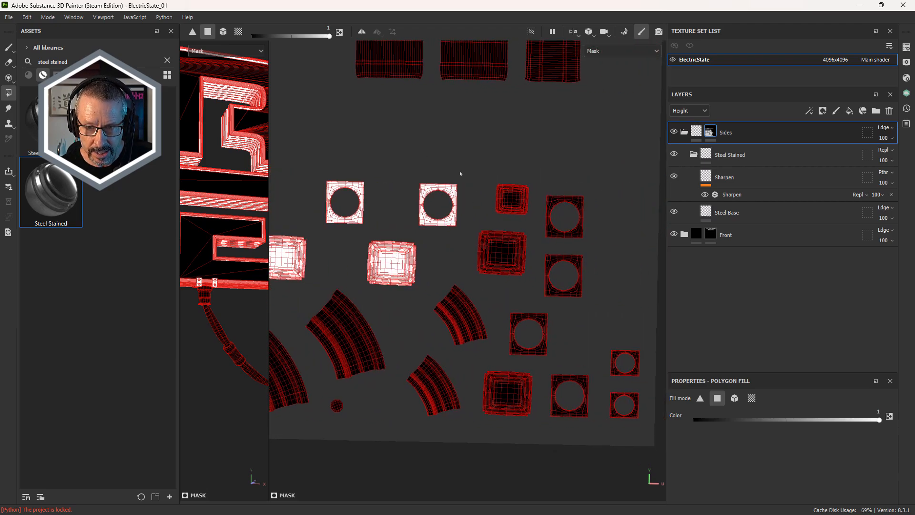
left_click_drag(455, 167, 555, 365)
left_click_drag(500, 370, 562, 378)
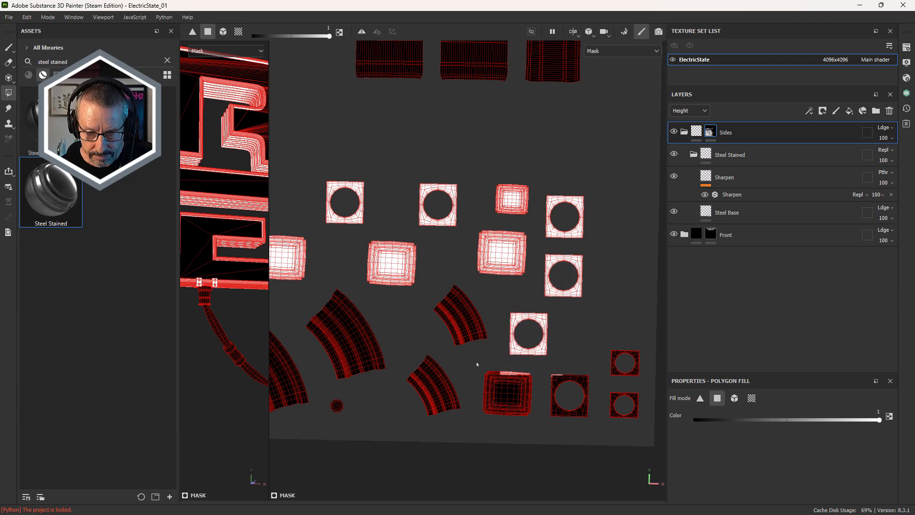
left_click_drag(476, 364, 653, 456)
left_click_drag(596, 325, 656, 433)
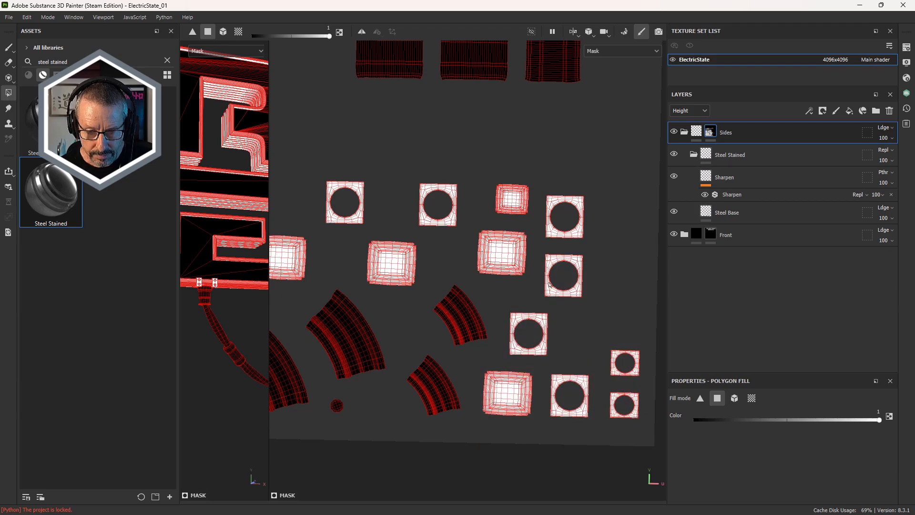
Leave Polygon Fill for the Paint tool, enlarge the 3D view beside the UV view, and display the full material
scroll(549, 285, "down", 5)
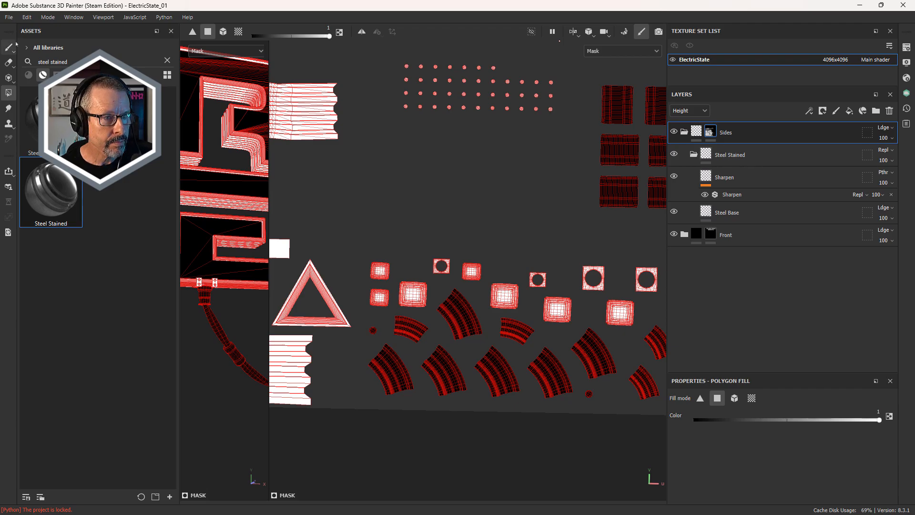
left_click(8, 46)
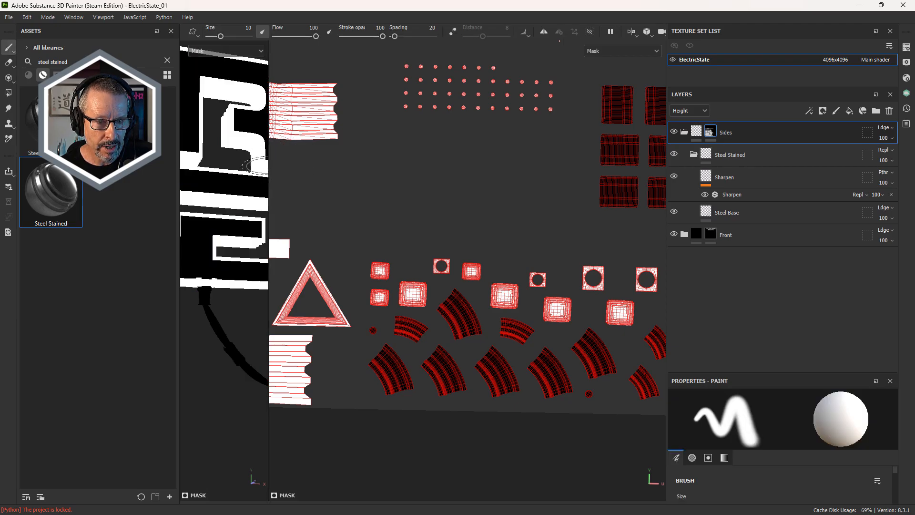
left_click_drag(268, 166, 546, 237)
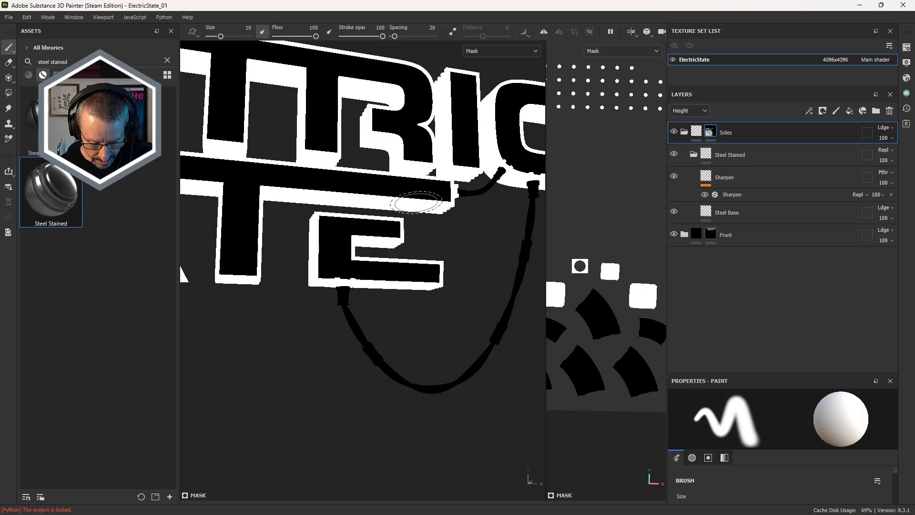
key("m")
Inspect the steel finish on the cable brackets under the final E and around the R, I and C from several angles
middle_click_drag(253, 227, 230, 237, "alt")
right_click_drag(349, 301, 442, 310, "alt")
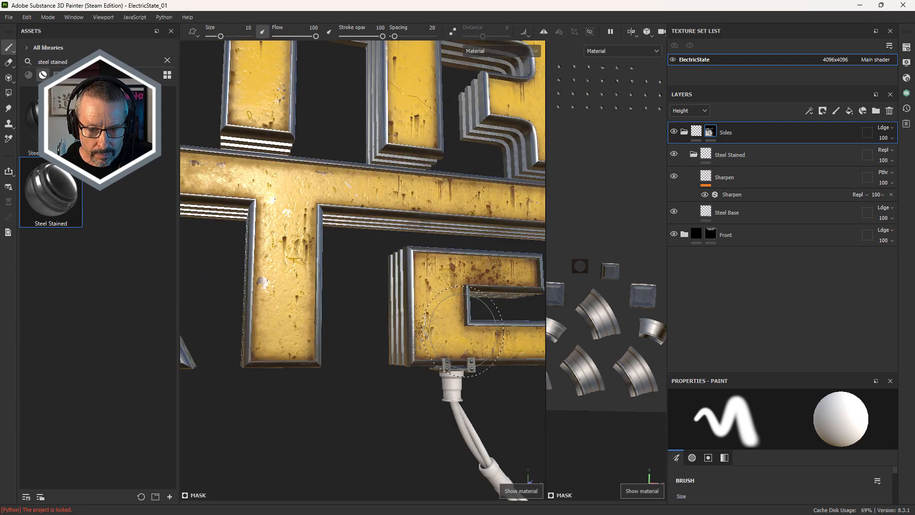
middle_click_drag(485, 309, 423, 262, "alt")
left_click_drag(423, 262, 447, 200, "alt")
right_click_drag(448, 201, 469, 305, "alt")
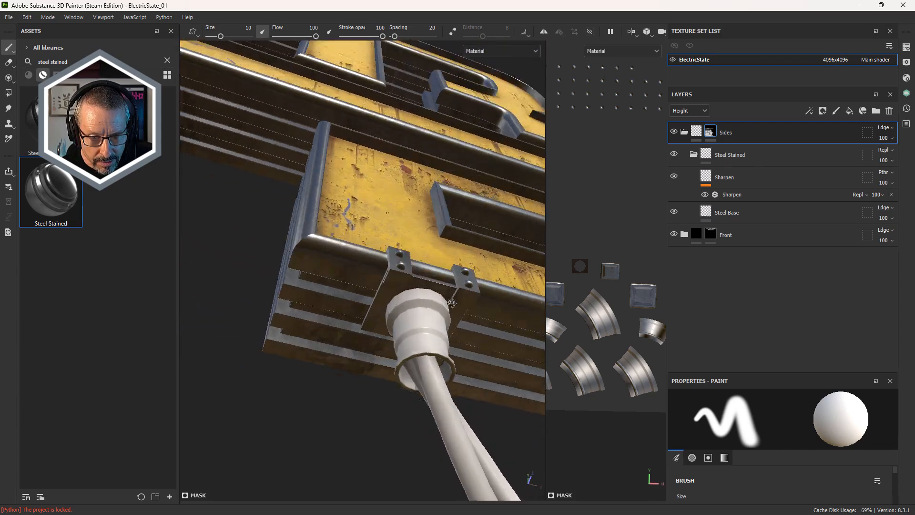
left_click_drag(469, 305, 424, 377, "alt")
right_click_drag(423, 376, 360, 245, "alt")
middle_click_drag(359, 245, 465, 261, "alt")
left_click_drag(389, 276, 400, 330, "alt")
middle_click_drag(400, 330, 190, 362, "alt")
right_click_drag(414, 243, 456, 262, "alt")
middle_click_drag(481, 210, 461, 215, "alt")
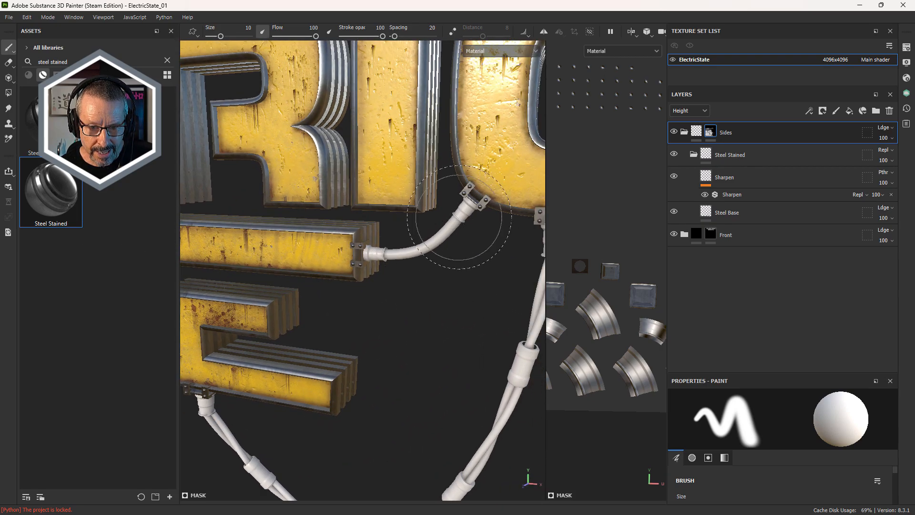
right_click_drag(462, 239, 285, 243, "alt")
middle_click_drag(515, 253, 491, 246, "alt")
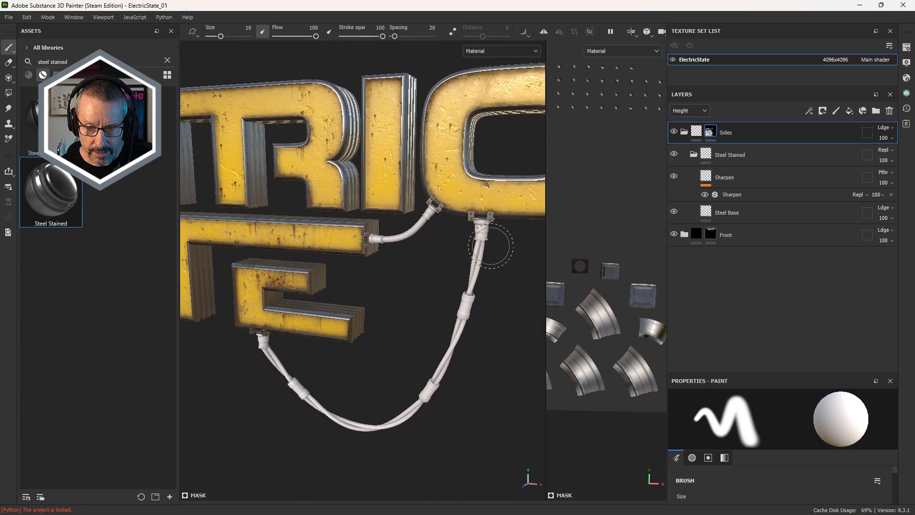
left_click_drag(469, 270, 424, 268, "alt")
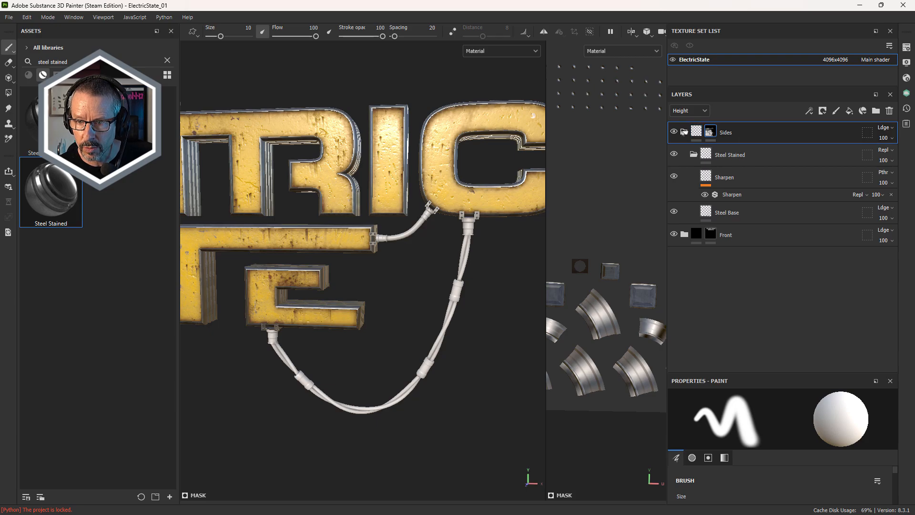
Collapse the Sides folder, then add a folder named Wires above it with a black mask
left_click(683, 132)
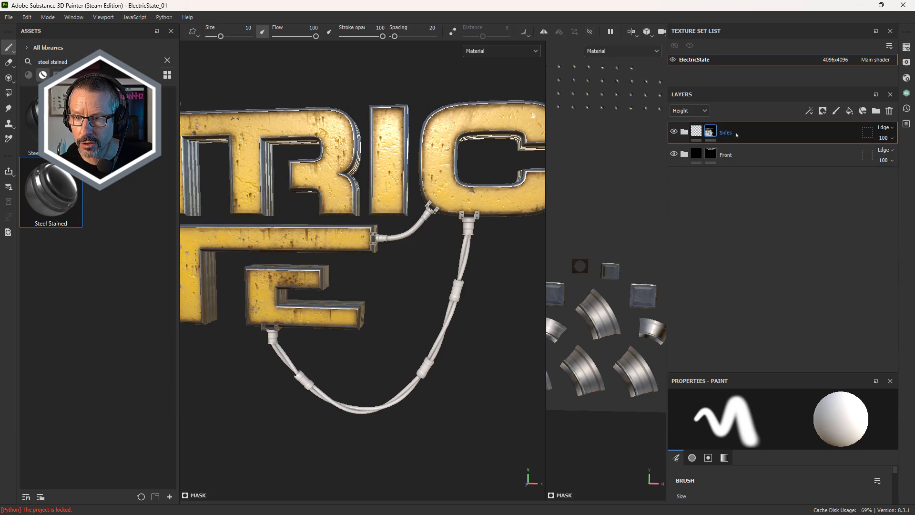
left_click(876, 110)
double_click(719, 133)
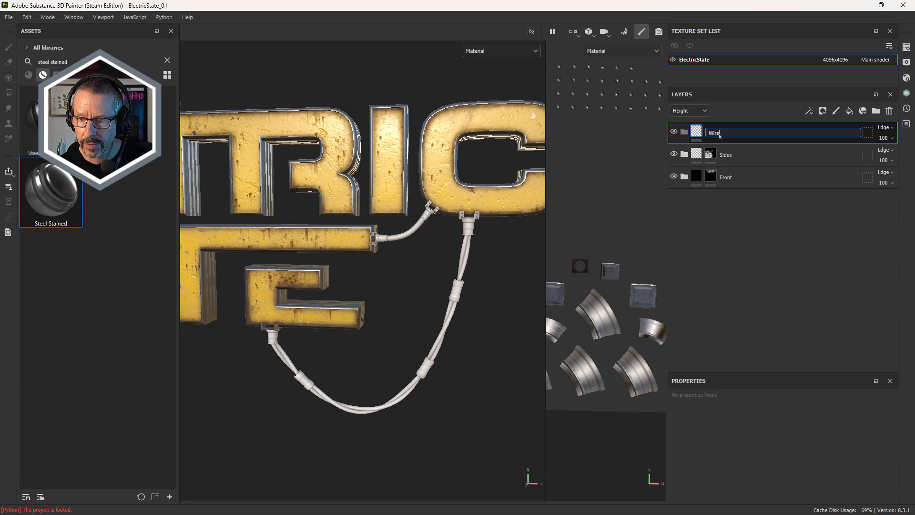
key("Return")
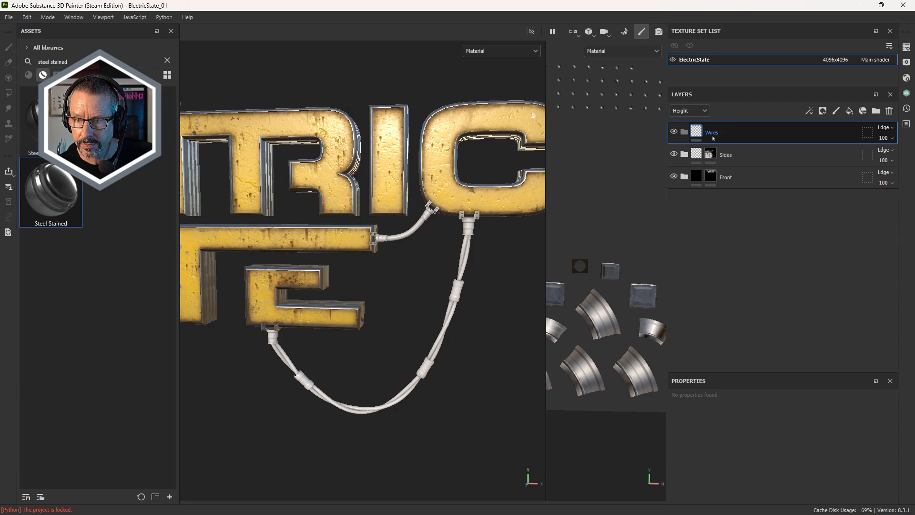
right_click(714, 138)
left_click(759, 19)
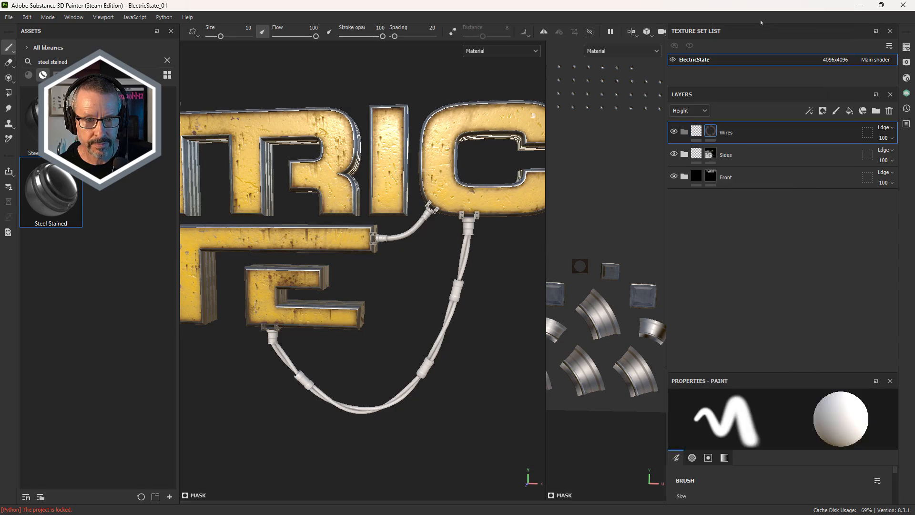
Display the Wires mask in the 2D view only, with the whole UV layout in sight
left_click(710, 132, "alt")
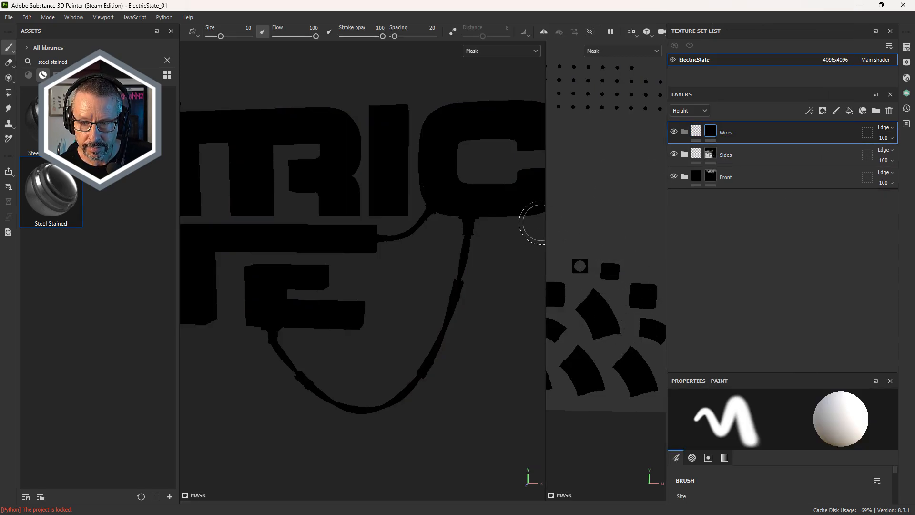
left_click(631, 32)
left_click(655, 70)
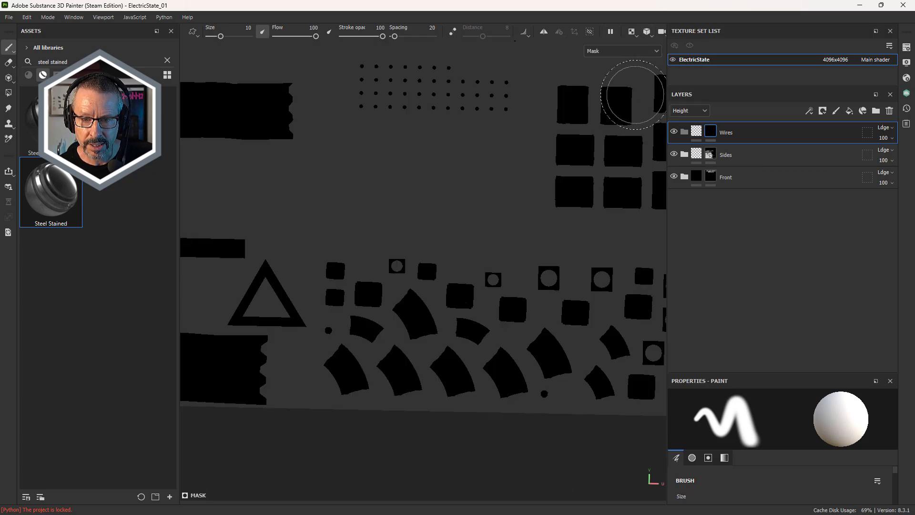
right_click_drag(482, 208, 233, 224, "alt")
middle_click_drag(382, 189, 484, 315, "alt")
left_click_drag(484, 315, 474, 294, "alt")
middle_click_drag(474, 294, 488, 318, "alt")
right_click_drag(489, 317, 419, 247, "alt")
middle_click_drag(423, 247, 590, 305, "alt")
right_click_drag(590, 306, 433, 269, "alt")
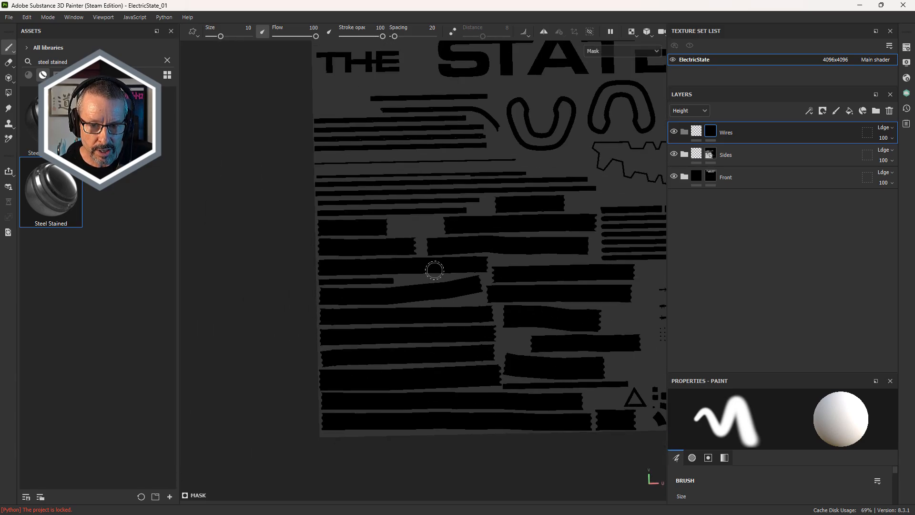
middle_click_drag(446, 261, 331, 326, "alt")
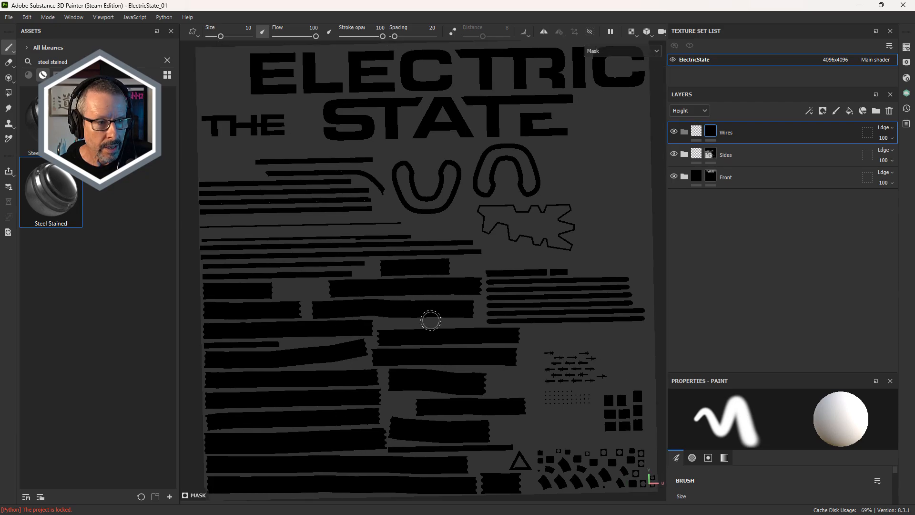
Use Polygon Fill in mesh mode to fill the six long cable strips and the two short strips above them white
left_click(9, 78)
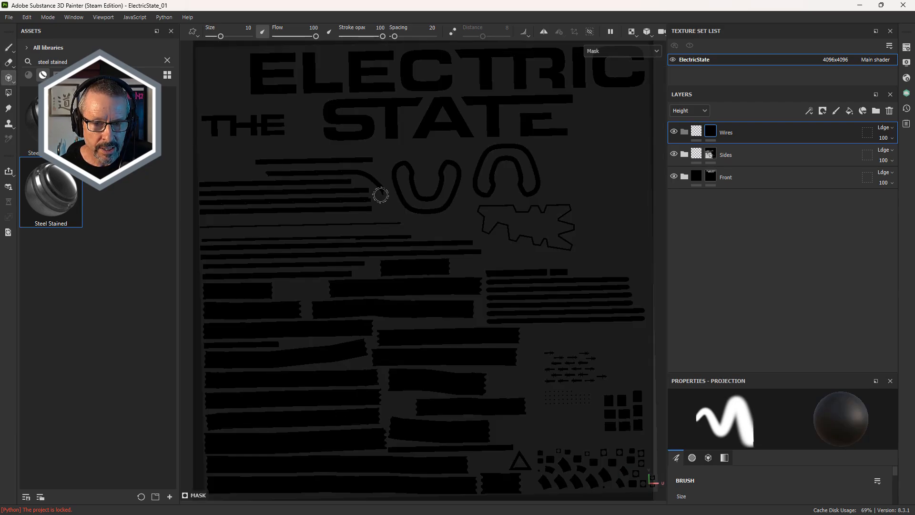
left_click(7, 94)
right_click_drag(436, 206, 387, 224, "alt")
middle_click_drag(387, 224, 362, 192, "alt")
right_click_drag(490, 208, 510, 214, "alt")
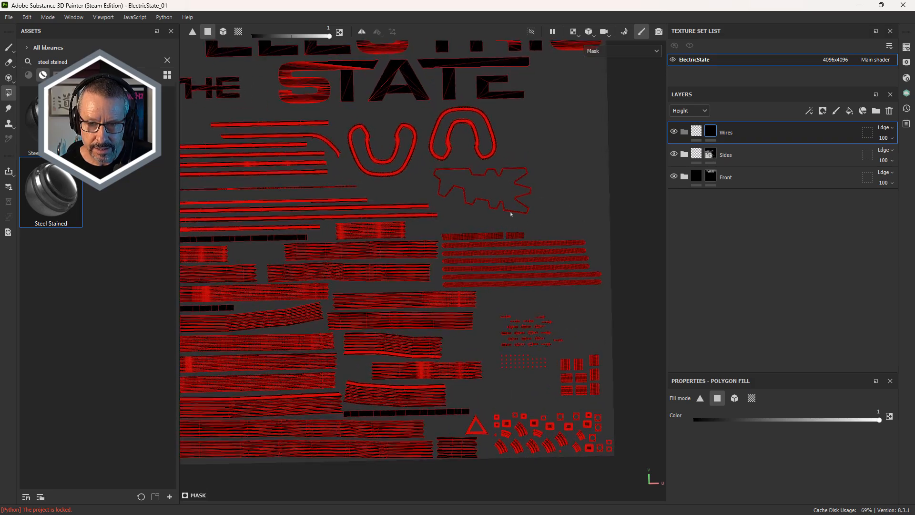
right_click_drag(490, 260, 535, 212, "alt")
middle_click_drag(538, 239, 525, 214, "alt")
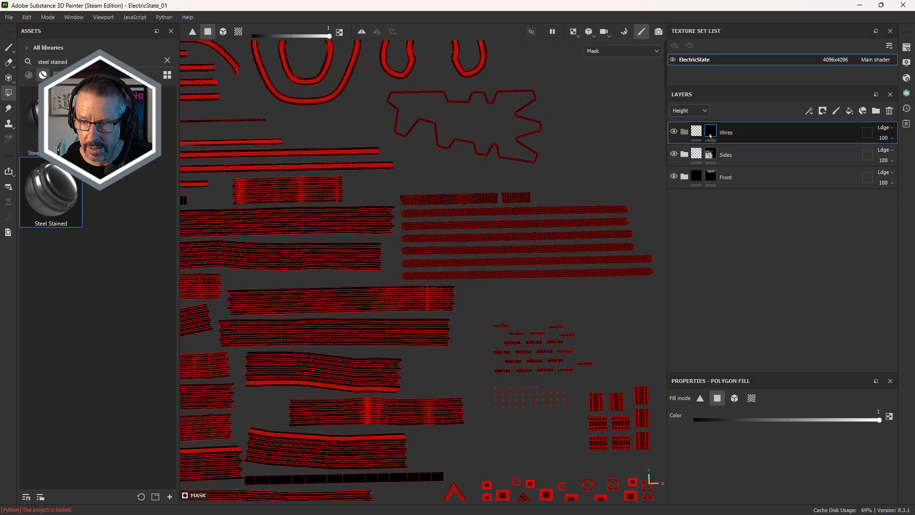
scroll(420, 223, "up", 2)
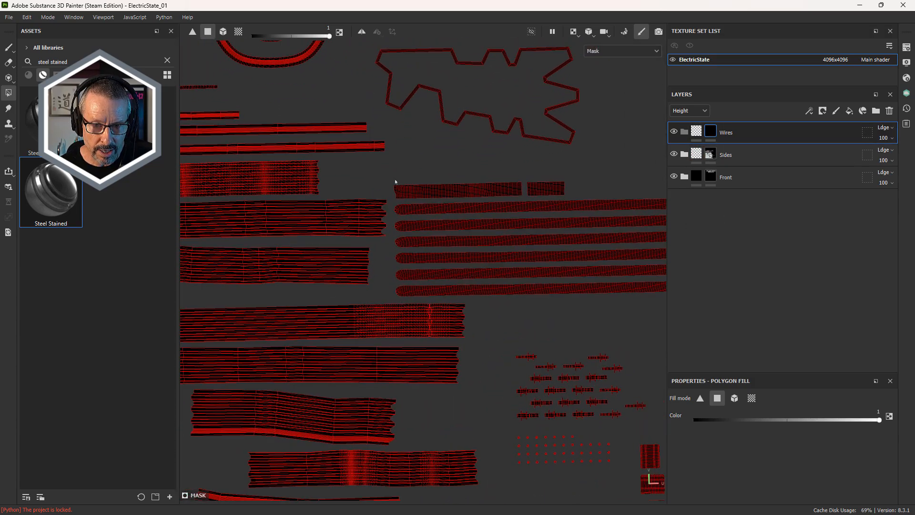
left_click(224, 32)
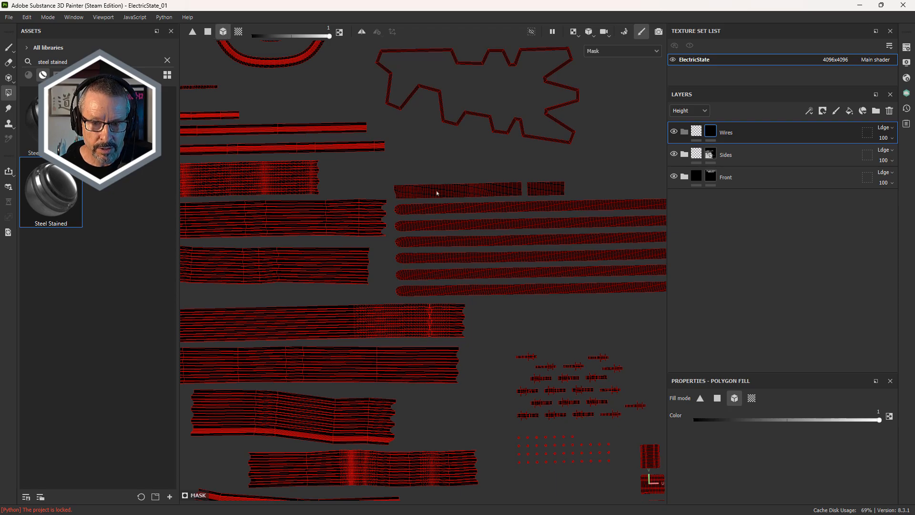
left_click(442, 197)
left_click_drag(442, 177, 494, 288)
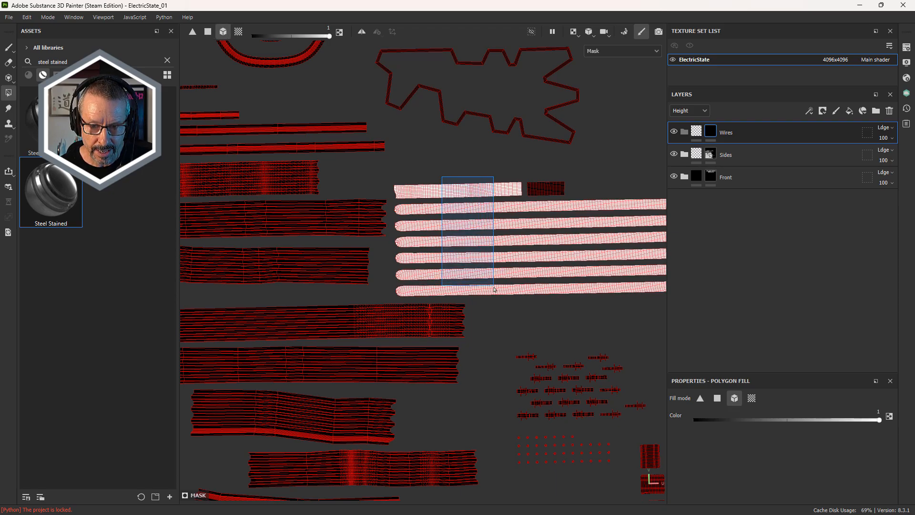
left_click_drag(519, 180, 566, 208)
Try mesh filling a large curved piece in the lower-right corner of the UV layout, and undo the fill
right_click_drag(536, 202, 431, 221, "alt")
middle_click_drag(486, 204, 435, 201, "alt")
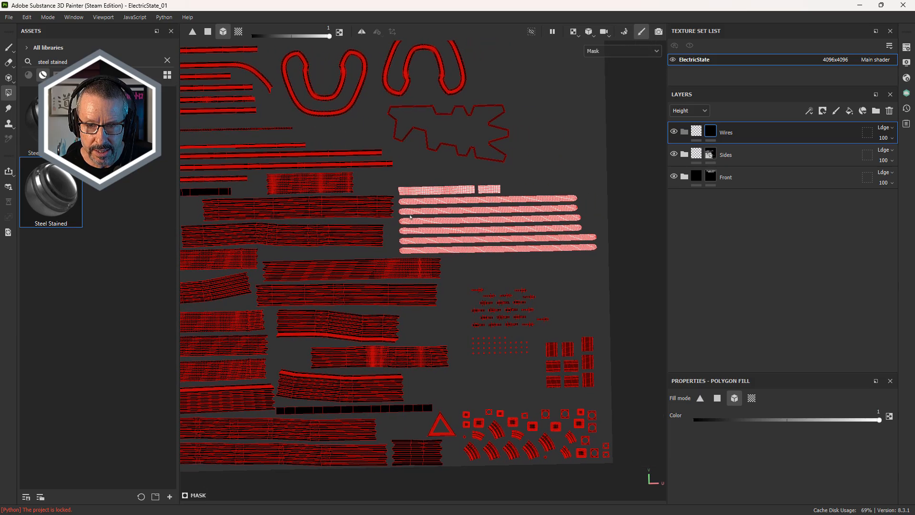
mouse_move(434, 201)
right_mouse_down("alt")
mouse_move(633, 188)
mouse_move(439, 205)
right_mouse_up("alt")
middle_click_drag(439, 205, 457, 104, "alt")
middle_click_drag(502, 328, 374, 298, "alt")
right_click_drag(374, 298, 445, 266, "alt")
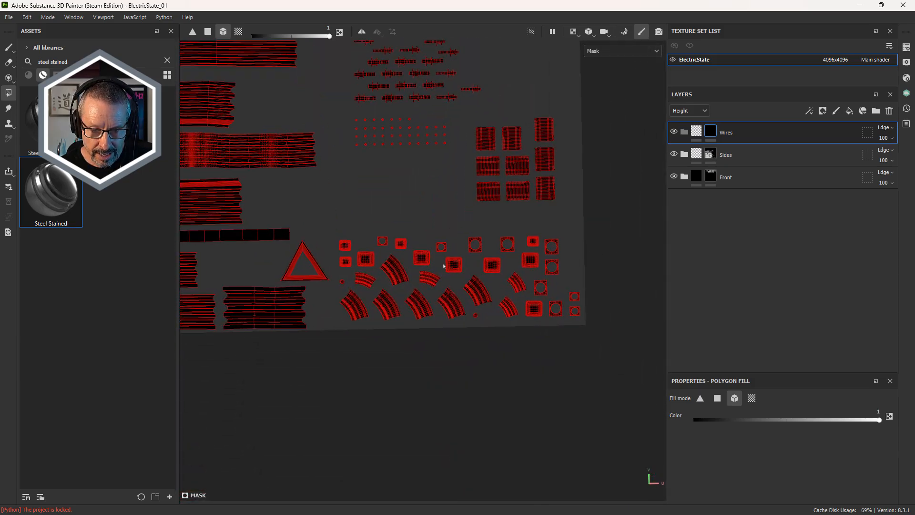
left_click(397, 280)
right_click_drag(280, 219, 483, 265, "alt")
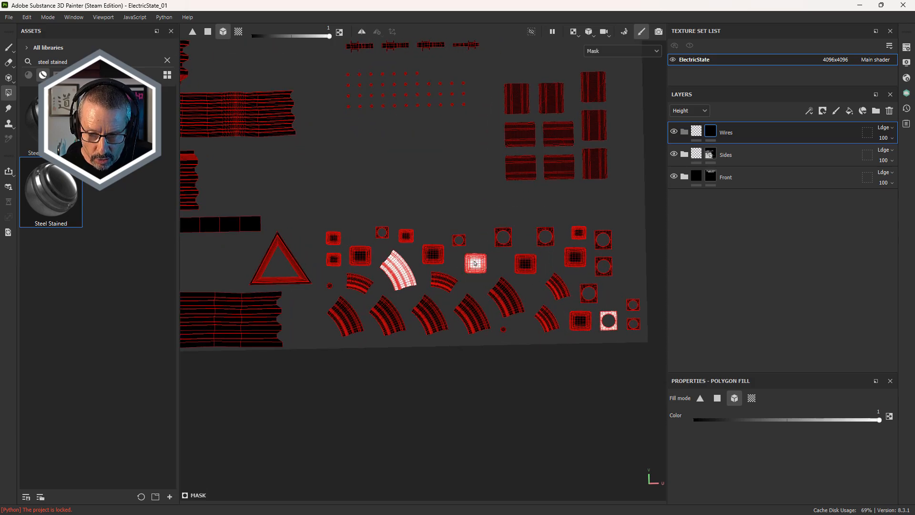
key("ctrl+z")
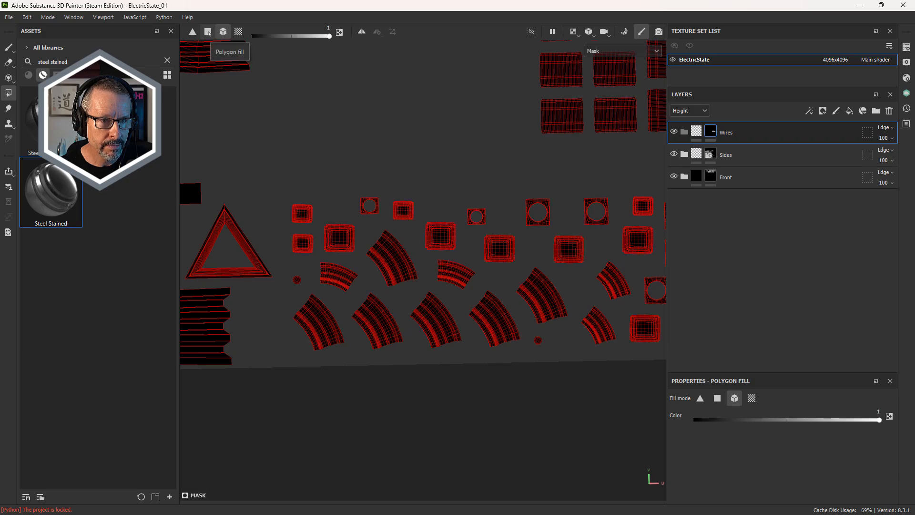
Fill the six large curved pieces and the two small ones among them white in the Wires mask, using polygon fill mode
left_click(208, 32)
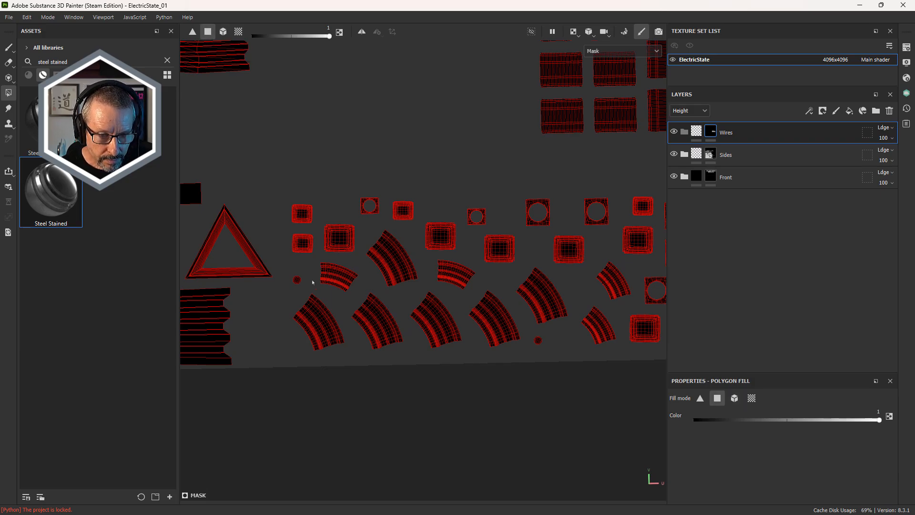
left_click_drag(314, 261, 358, 290)
left_click_drag(366, 229, 417, 305)
left_click_drag(291, 292, 557, 387)
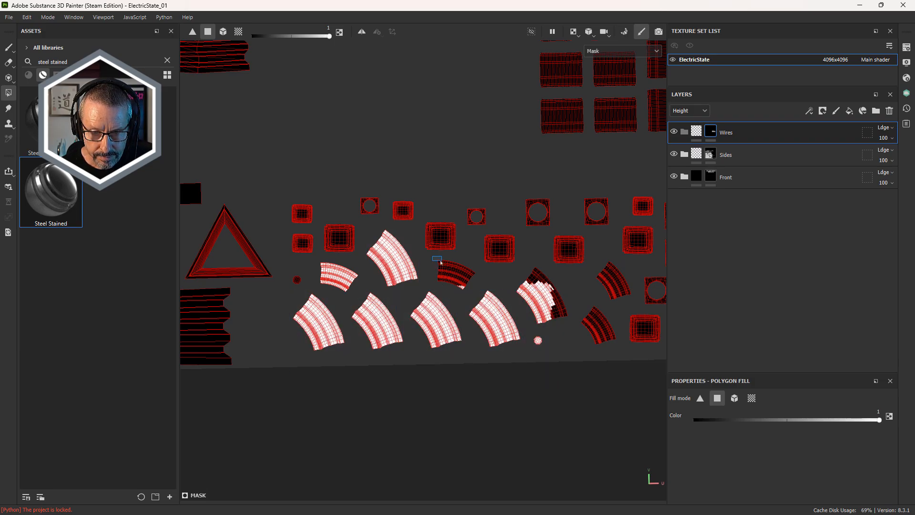
left_click_drag(441, 261, 476, 300)
middle_click_drag(496, 289, 467, 288)
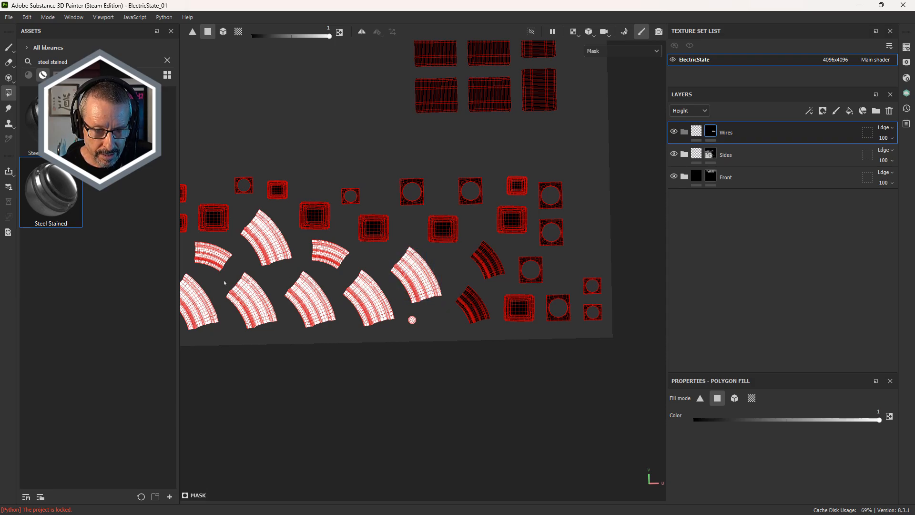
middle_click_drag(225, 282, 281, 287)
Fill the last two small curved pieces beside the holed plates white in the Wires mask
middle_click_drag(326, 245, 196, 222, "alt")
scroll(426, 236, "up", 3)
left_click_drag(383, 219, 429, 276)
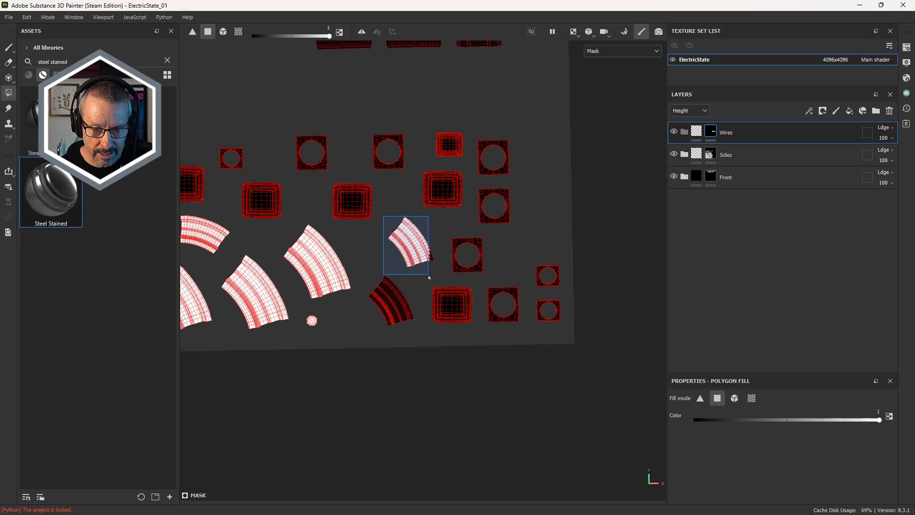
left_click_drag(355, 267, 418, 338)
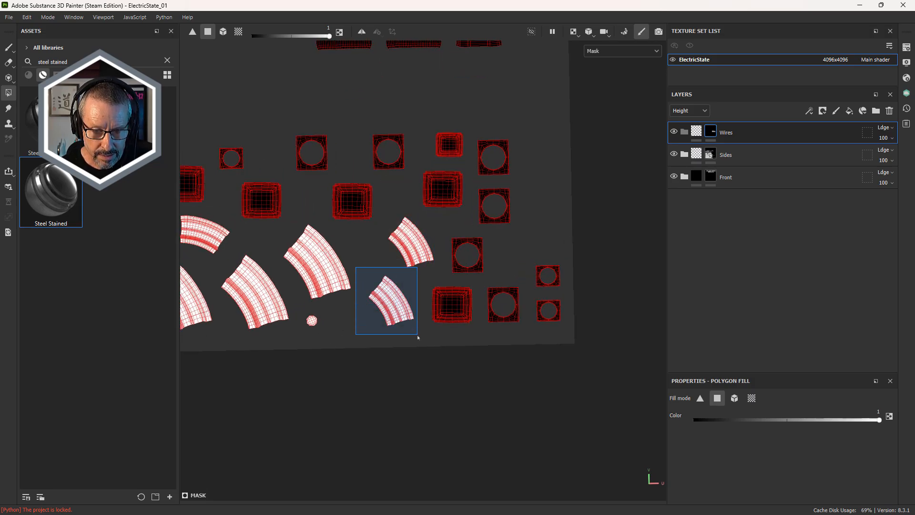
scroll(439, 272, "down", 3)
middle_click_drag(438, 273, 542, 305, "alt")
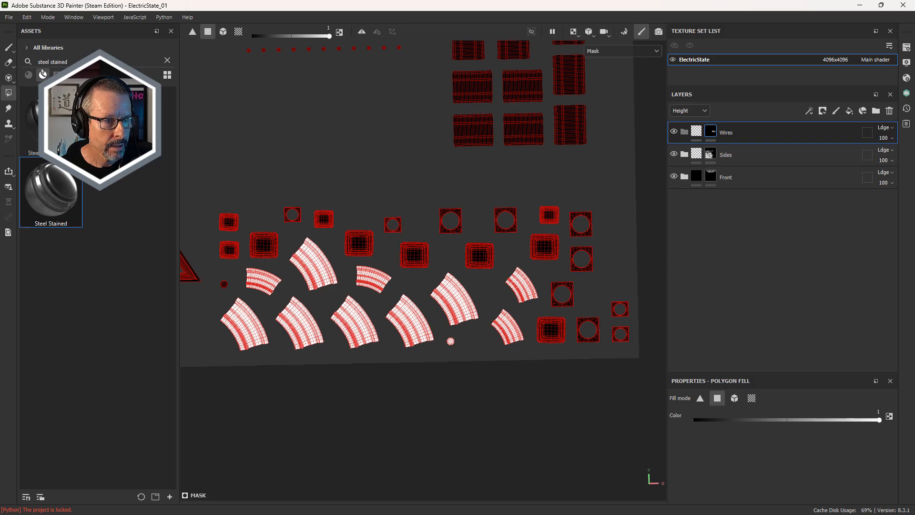
Check the masked cables in the 3D view only and display the full material on the title
left_click(574, 32)
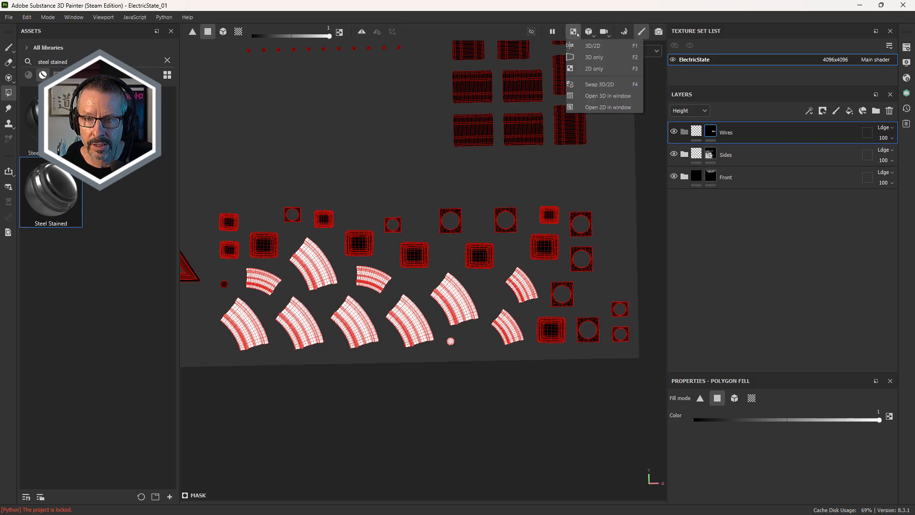
left_click(595, 58)
scroll(410, 196, "down", 2)
middle_click_drag(410, 196, 431, 204, "alt")
left_click_drag(431, 204, 419, 230, "alt")
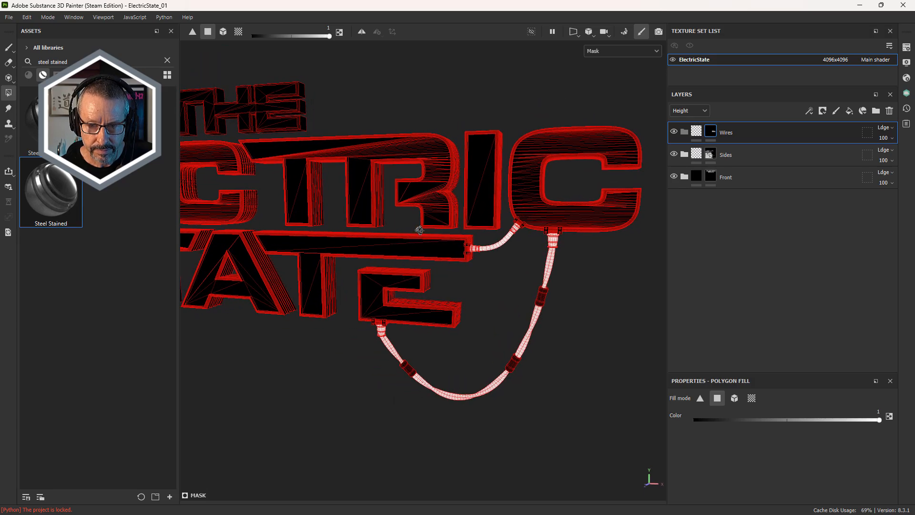
key("m")
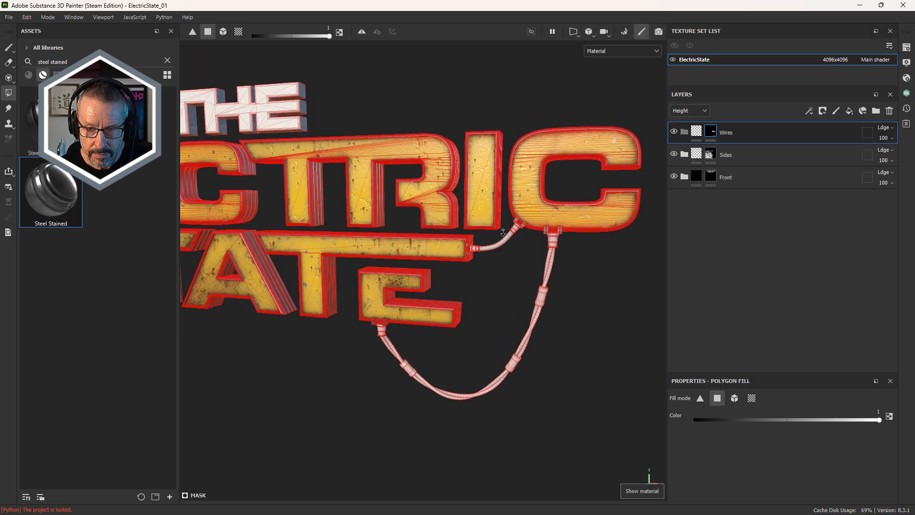
scroll(494, 242, "down", 2)
middle_click_drag(495, 242, 513, 292, "alt")
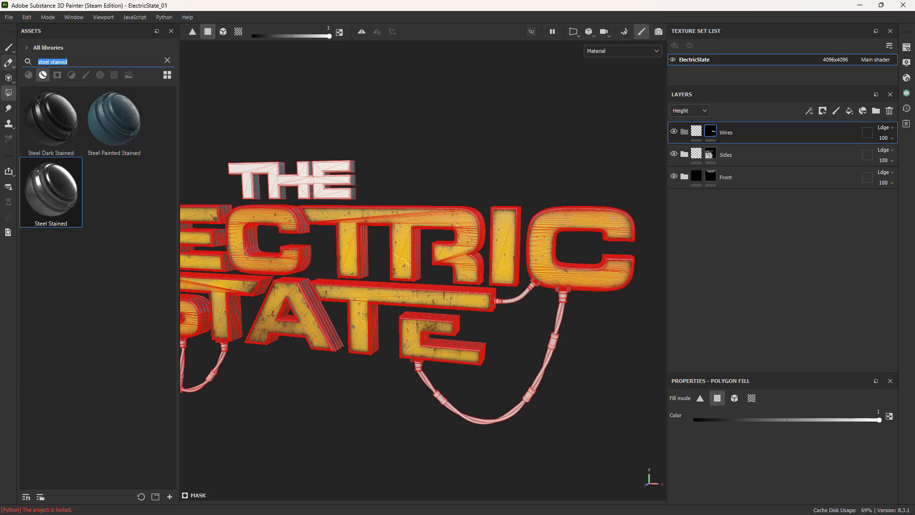
Search the assets for "hard gra", add Hard Grainy Plastic to the Wires folder, and inspect it on the cables
type("hard gra")
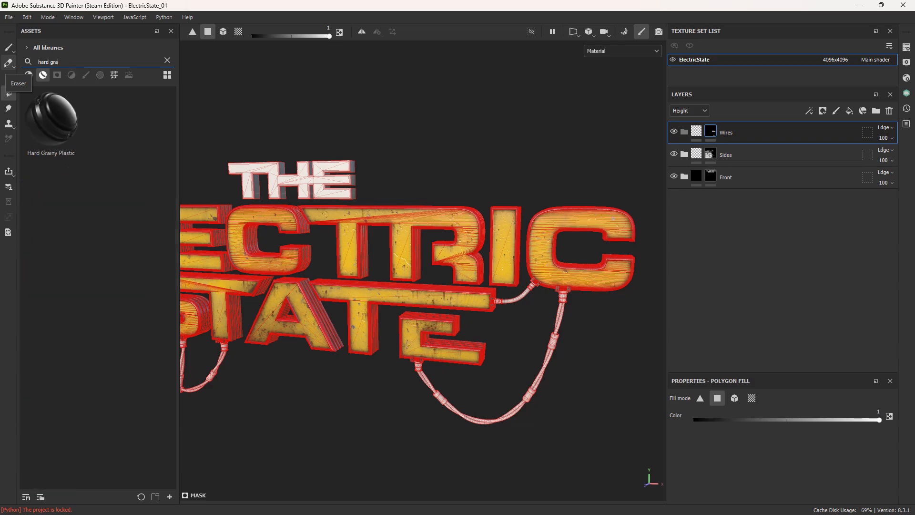
left_click_drag(51, 119, 683, 132)
right_click_drag(592, 221, 636, 309, "alt")
left_click_drag(636, 310, 615, 248, "alt")
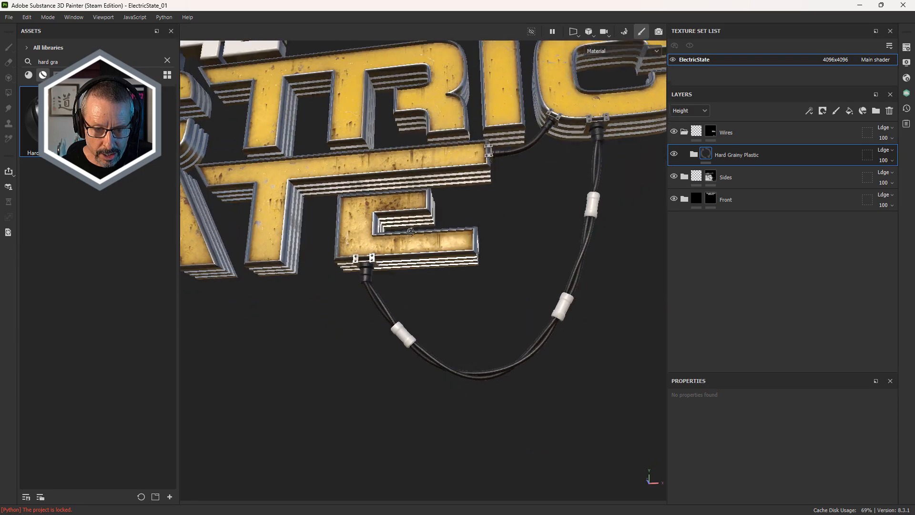
right_click_drag(614, 248, 697, 258, "alt")
left_click_drag(394, 253, 384, 290, "alt")
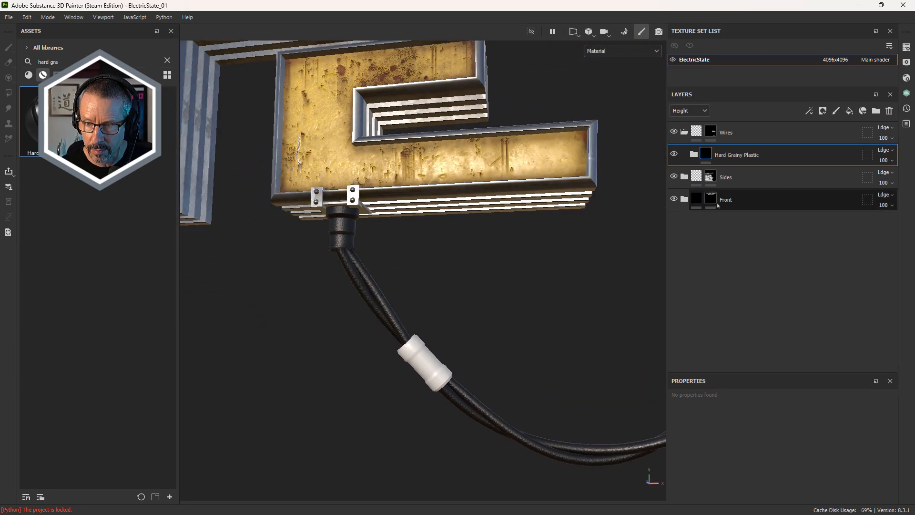
Delete the Noise layer from the Hard Grainy Plastic material and inspect the cable under the final E
left_click(693, 154)
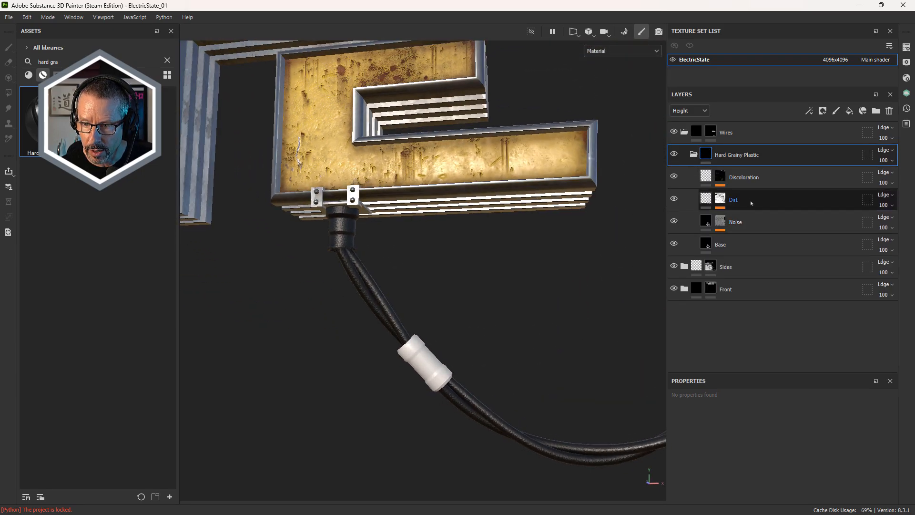
left_click(762, 227)
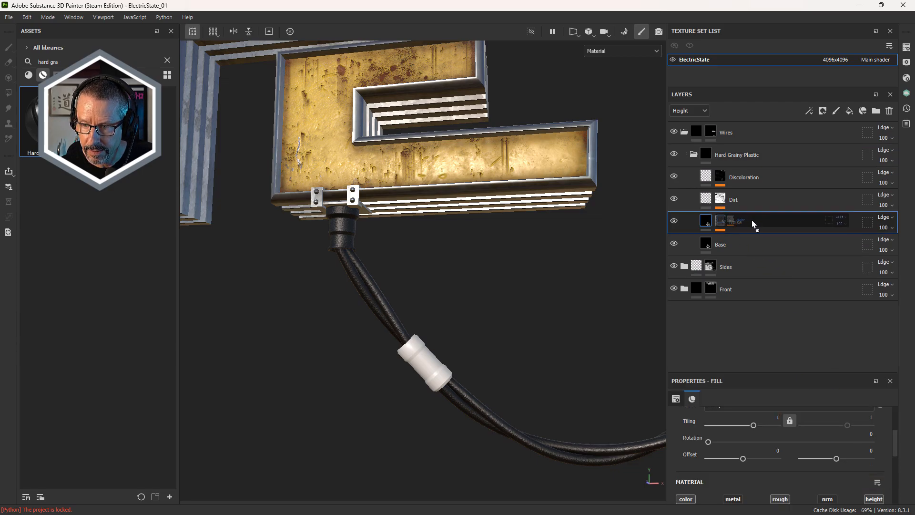
key("Delete")
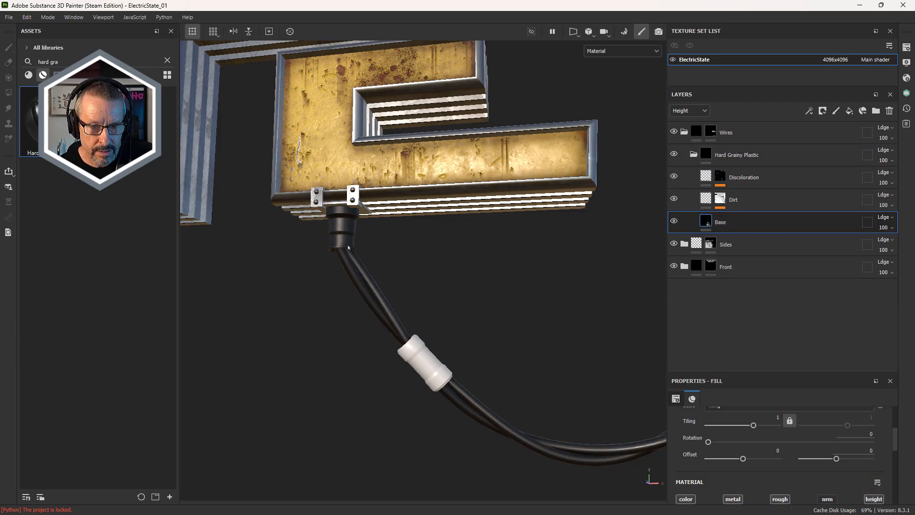
right_click_drag(348, 247, 392, 253, "alt")
left_click_drag(392, 253, 407, 239, "alt")
right_click_drag(408, 240, 143, 272, "alt")
right_click_drag(387, 335, 551, 334, "alt")
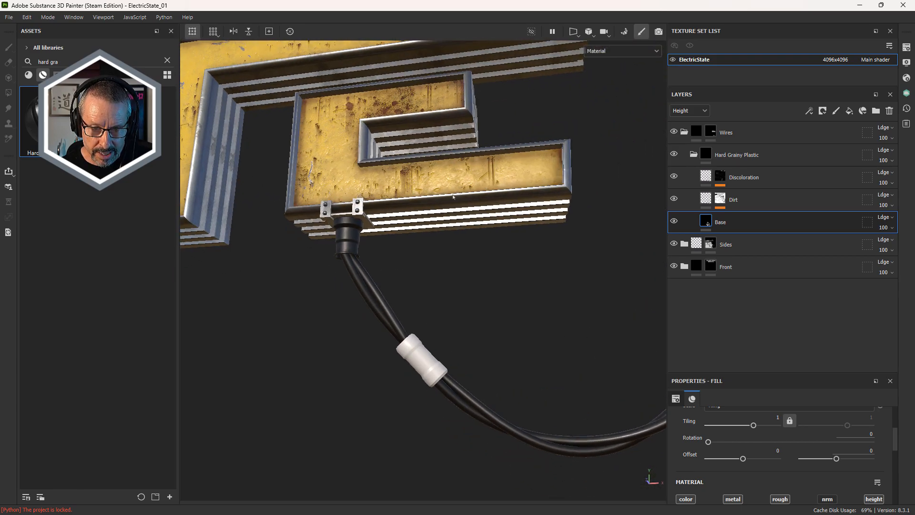
Inspect the black plastic cables and their untextured connectors between the final E and the last C of the title
right_click_drag(453, 196, 367, 267, "alt")
left_click_drag(367, 267, 390, 313, "alt")
right_click_drag(391, 313, 302, 253, "alt")
left_click_drag(302, 252, 369, 314, "alt")
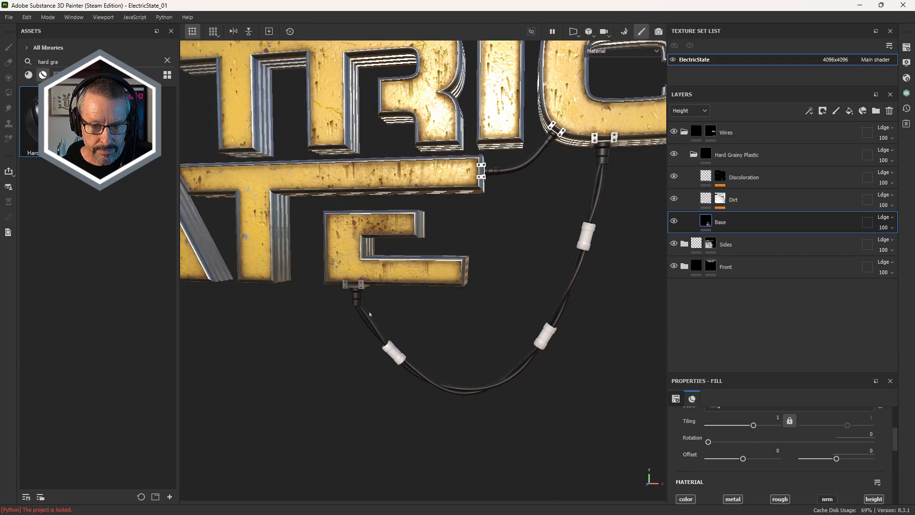
right_click_drag(370, 314, 500, 276, "alt")
middle_click_drag(500, 276, 436, 271, "alt")
right_click_drag(491, 273, 408, 300, "alt")
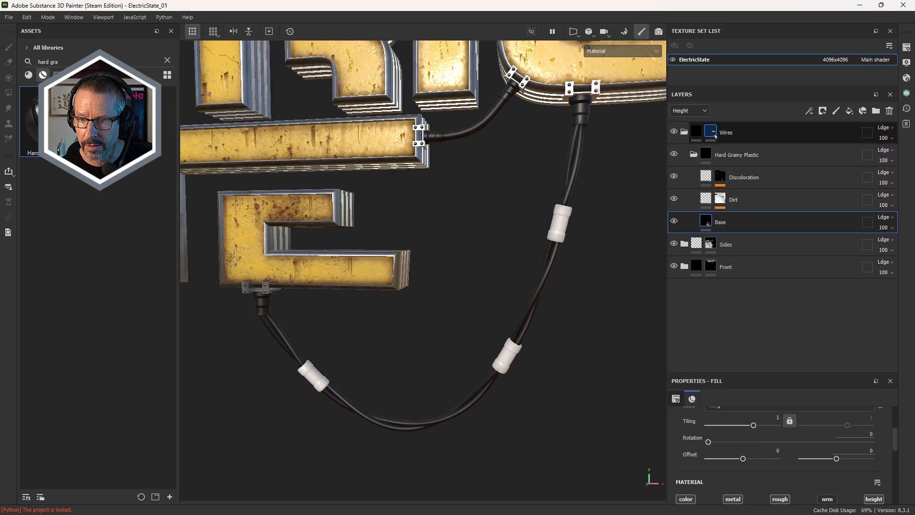
Fill the three connectors on the cable between the final E and C white in the Sides mask, using mesh fill
left_click(710, 244)
key("4")
right_click_drag(495, 224, 416, 302, "alt")
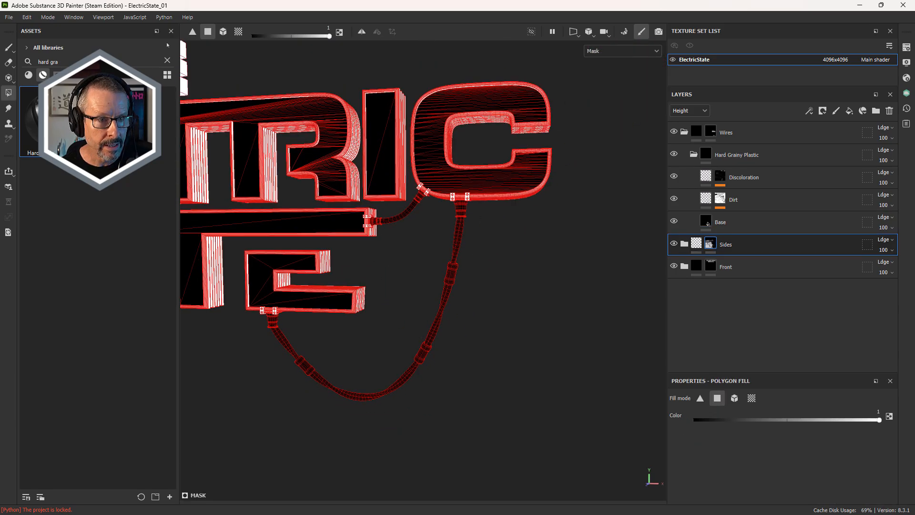
left_click(223, 31)
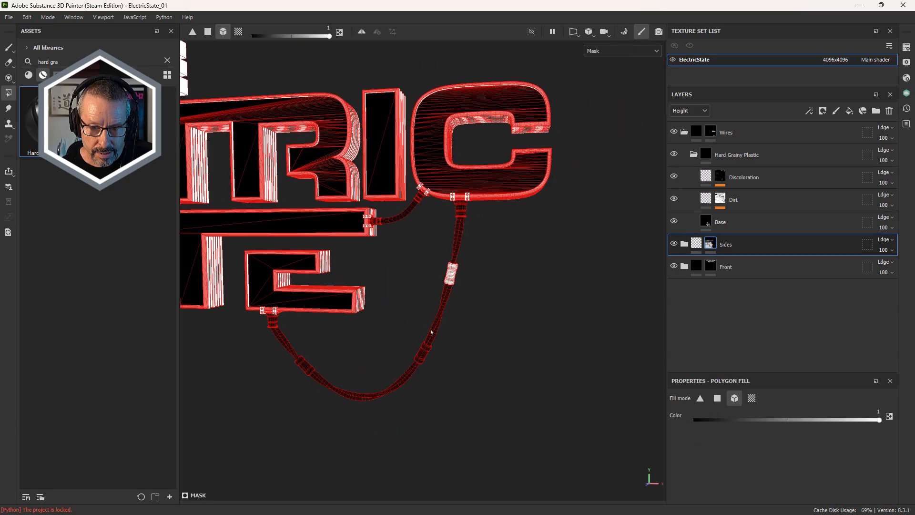
left_click(304, 372)
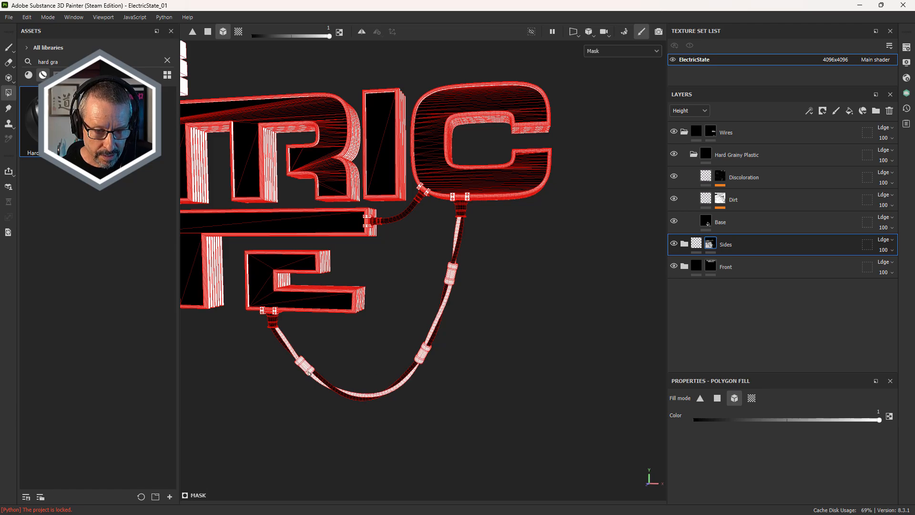
key("ctrl+z")
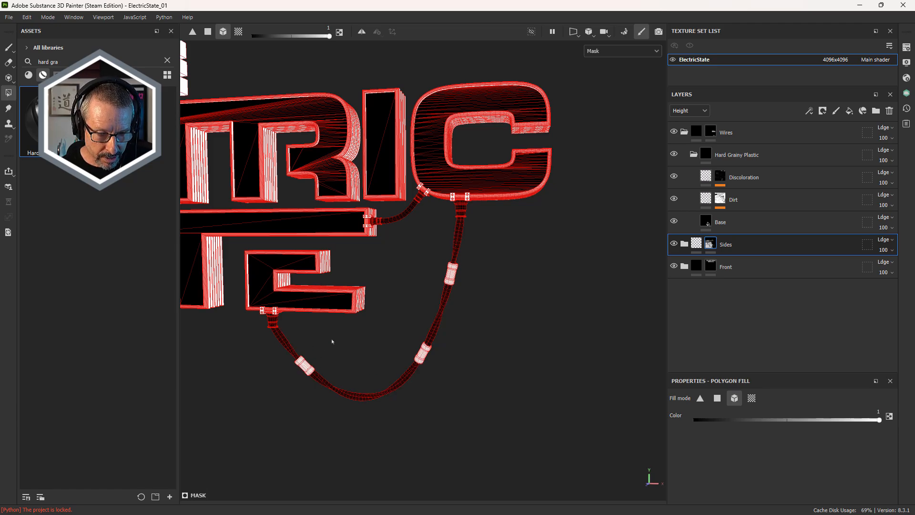
Fill the six connectors on the cables hanging below the first E, L, S and T white in the Sides mask
right_click_drag(332, 341, 248, 336, "alt")
middle_click_drag(248, 336, 617, 283, "alt")
right_click_drag(307, 214, 425, 208, "alt")
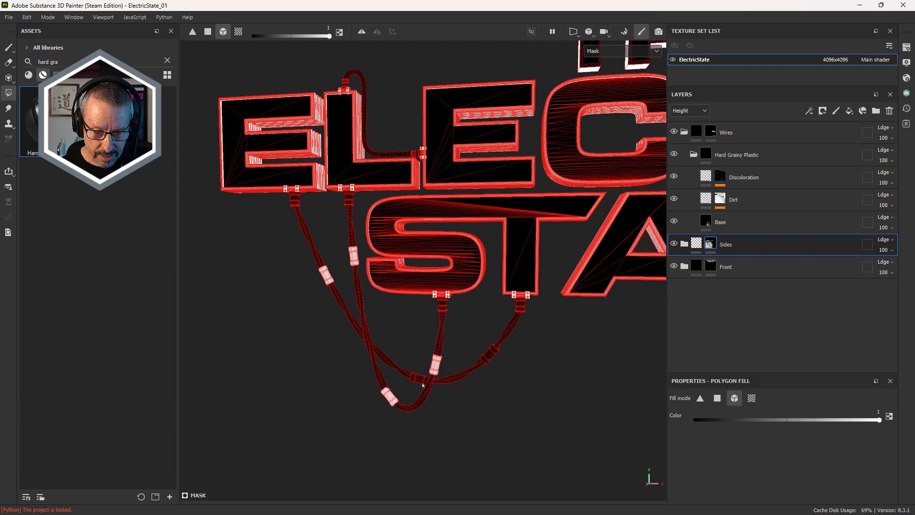
left_click(490, 357)
Display the full material on the title and switch to the Paint tool to view the cables without the wireframe
right_click_drag(476, 324, 484, 270, "alt")
middle_click_drag(484, 269, 451, 281, "alt")
key("m")
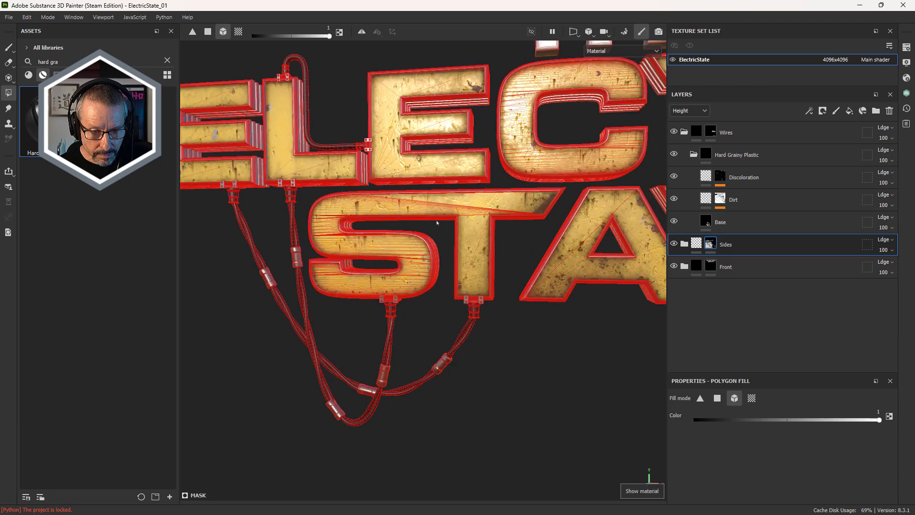
left_click(9, 47)
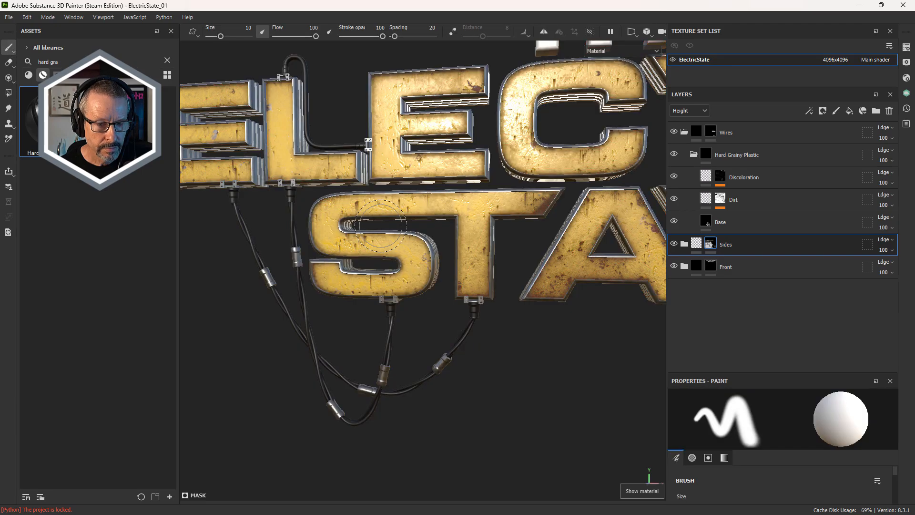
Inspect the textured title and cables from several angles and save the project
scroll(289, 237, "down", 3)
mouse_move(289, 237)
left_mouse_down("alt")
mouse_move(486, 261)
mouse_move(498, 286)
mouse_move(505, 272)
mouse_move(469, 186)
left_mouse_up("alt")
middle_click_drag(469, 186, 372, 201, "alt")
mouse_move(373, 201)
left_mouse_down("alt")
mouse_move(457, 175)
mouse_move(434, 226)
left_mouse_up("alt")
mouse_move(495, 391)
left_mouse_down("alt")
mouse_move(499, 344)
mouse_move(467, 290)
mouse_move(424, 238)
mouse_move(385, 214)
mouse_move(535, 200)
mouse_move(431, 223)
left_mouse_up("alt")
key("ctrl+s")
Collapse the Wires folder and add a new folder named The above Sides for the white word THE
scroll(429, 228, "up", 3)
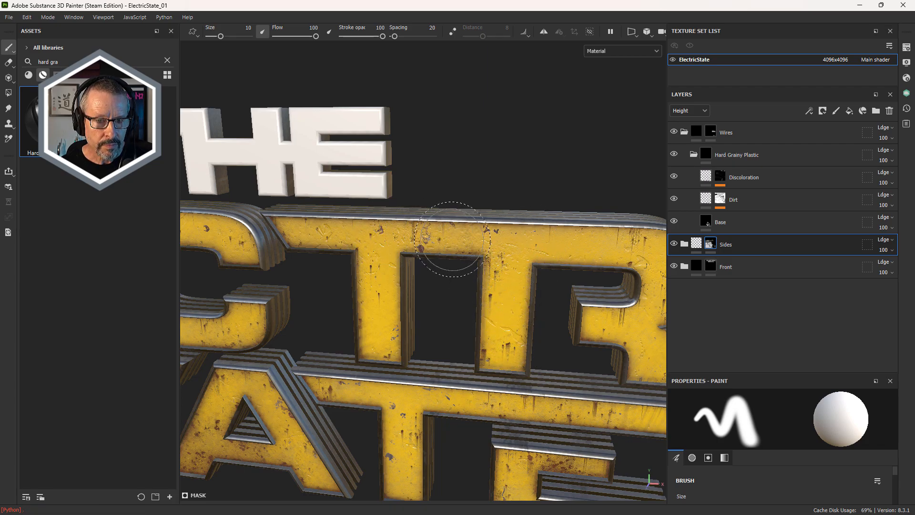
scroll(485, 281, "down", 3)
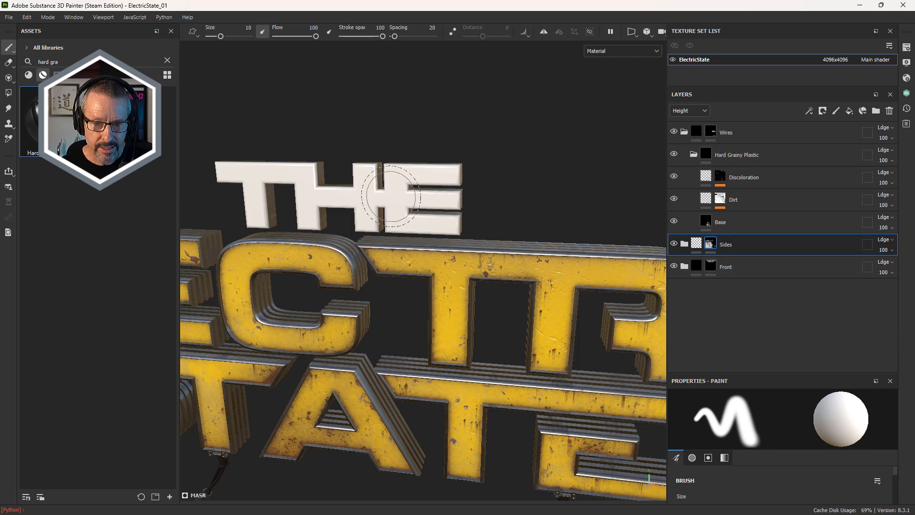
left_click_drag(400, 197, 357, 198, "alt")
right_click_drag(357, 198, 602, 193, "alt")
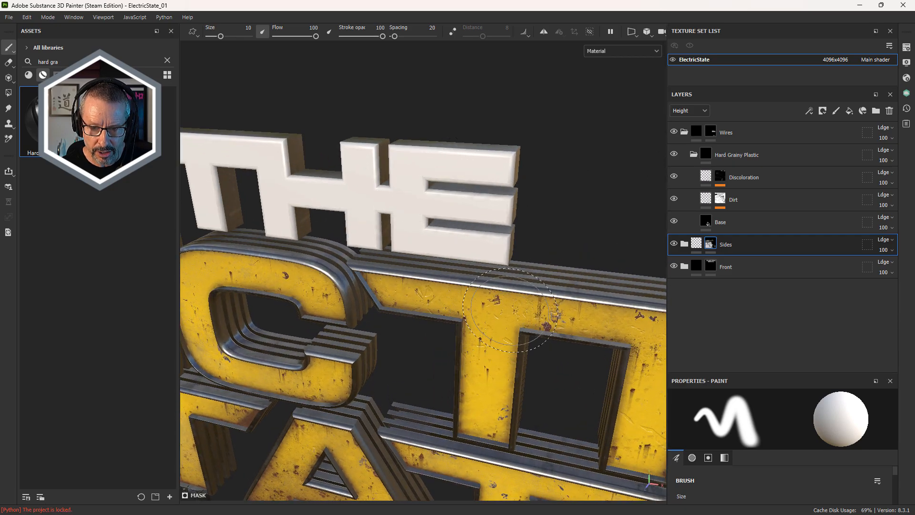
right_click_drag(481, 322, 353, 284, "alt")
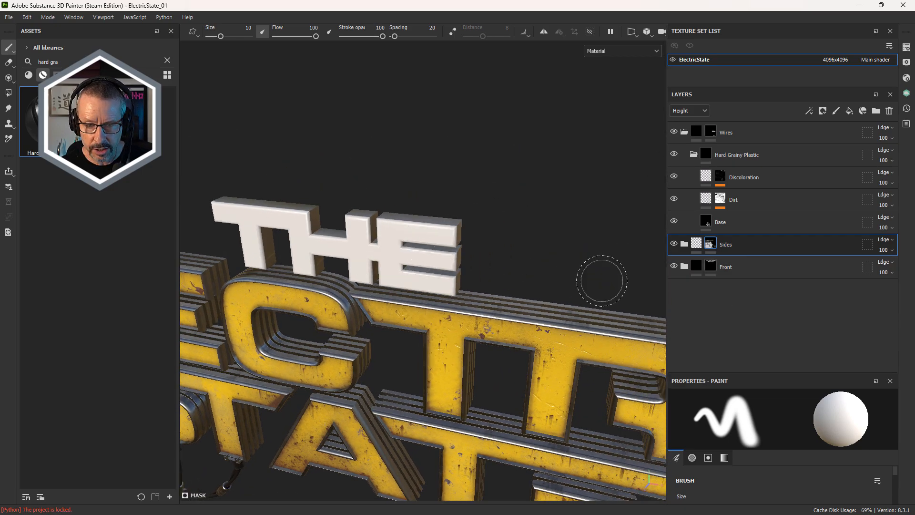
middle_click_drag(447, 265, 439, 268, "alt")
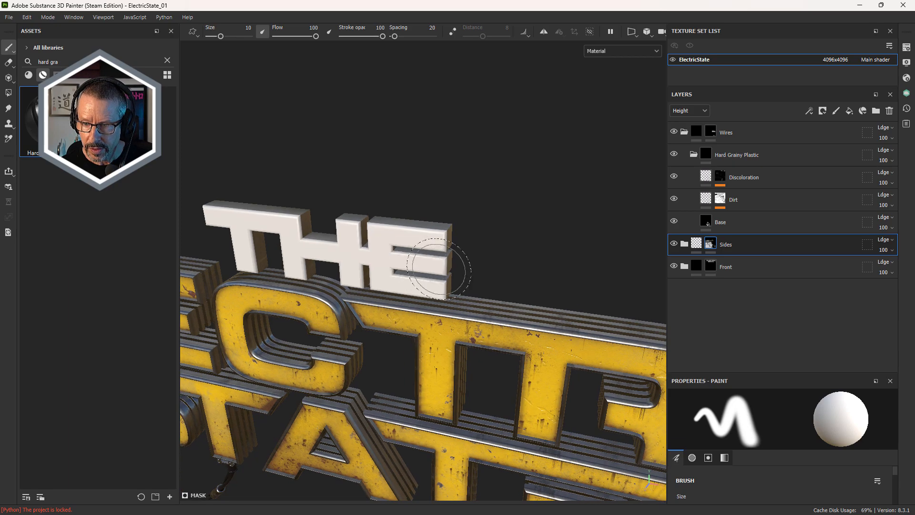
left_click(684, 132)
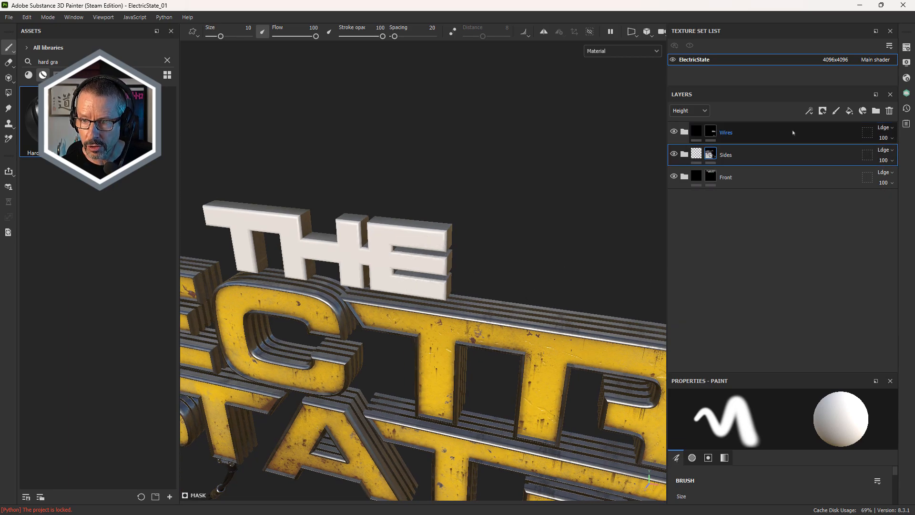
left_click(875, 111)
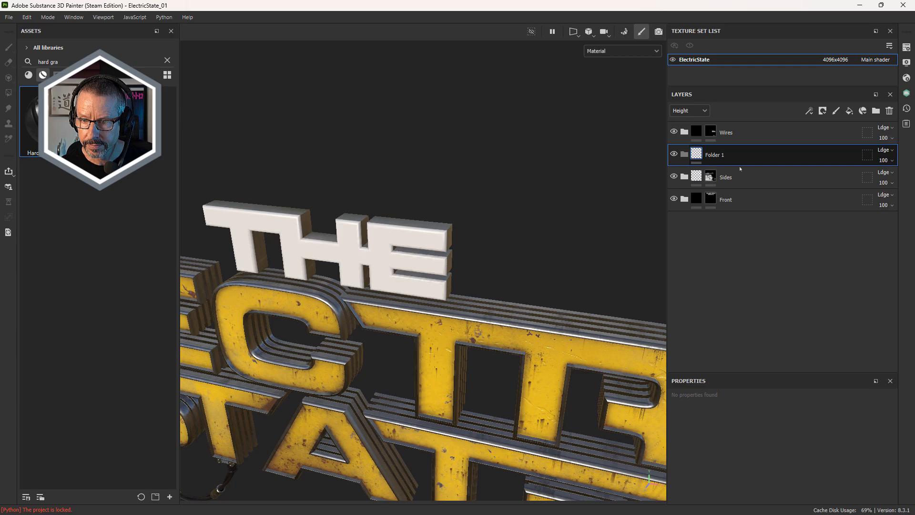
double_click(713, 155)
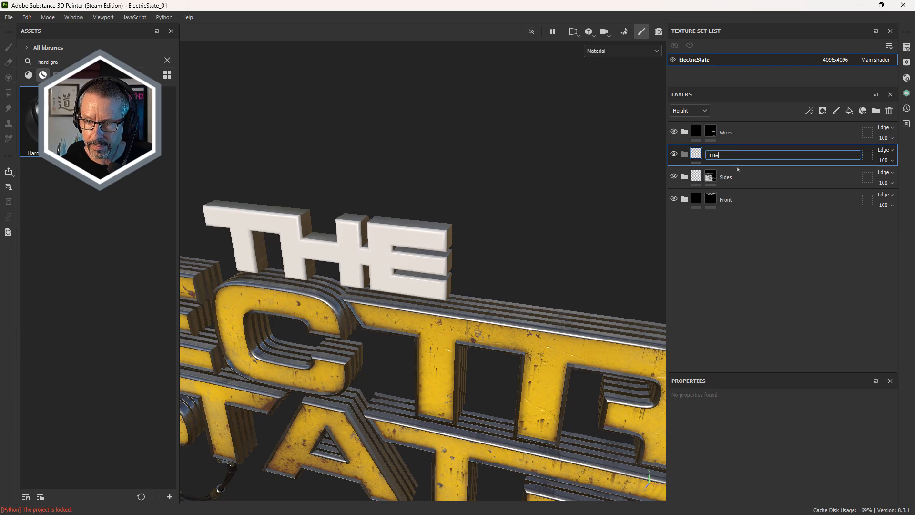
type("The")
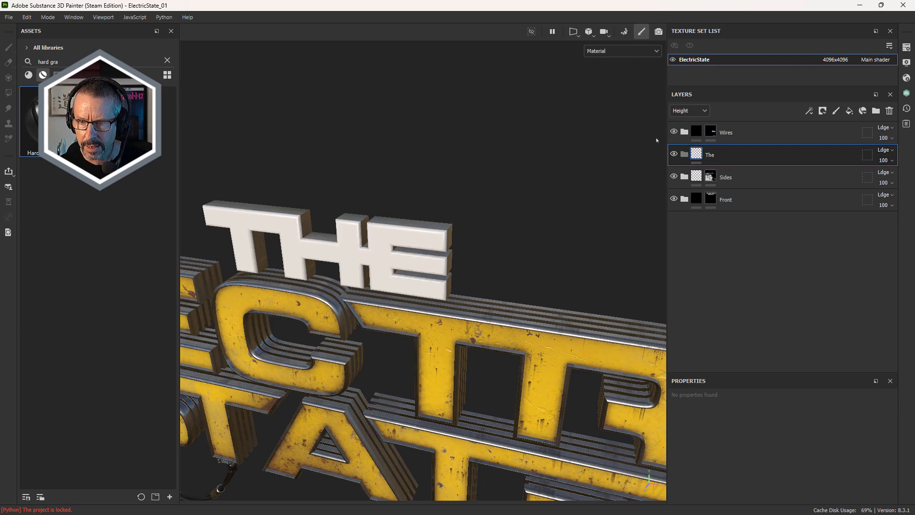
Add a black mask to the The folder and fill the whole word THE white in it with mesh fill
right_click(707, 154)
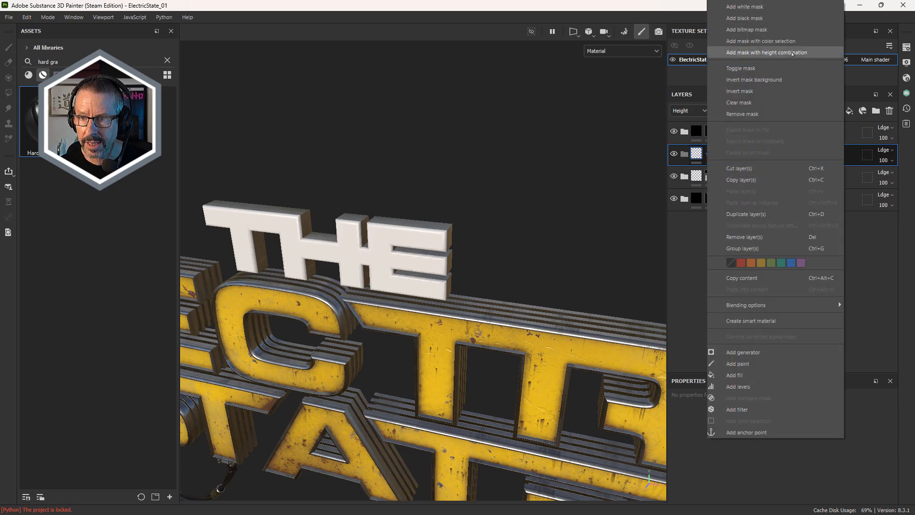
left_click(744, 17)
left_click(710, 153, "alt")
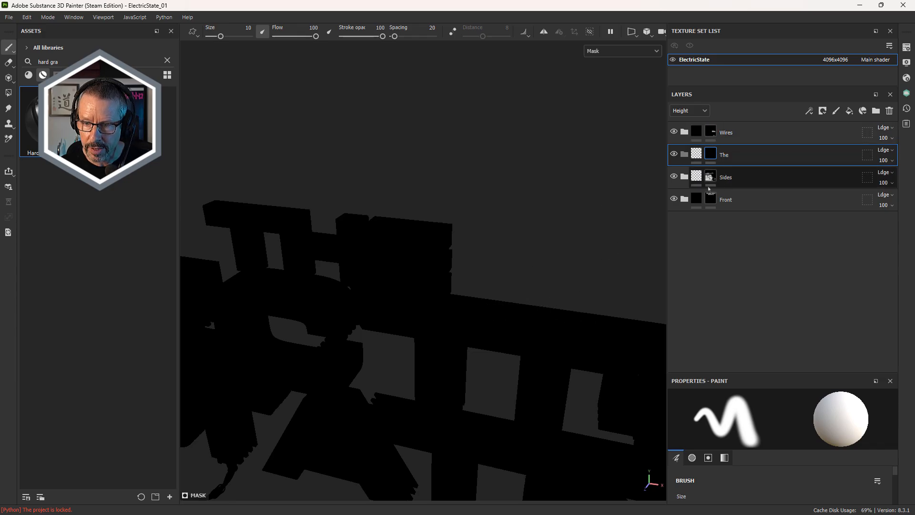
left_click(8, 94)
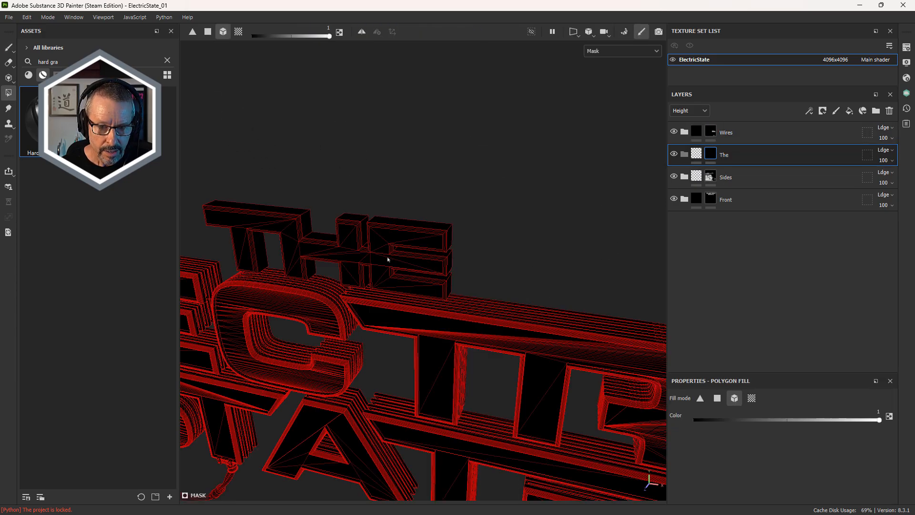
left_click(395, 233)
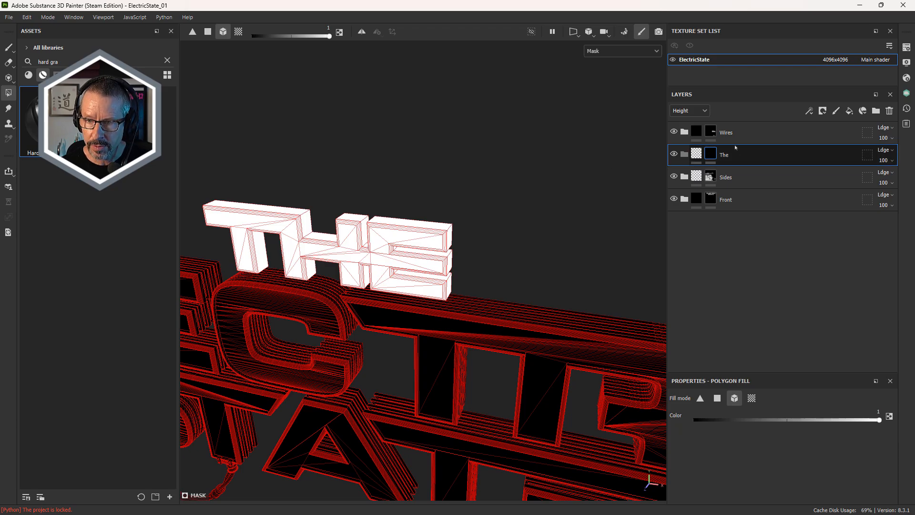
Select the Sides mask, set the fill mode to polygon fill, and display only the 2D UV layout
left_click(712, 177)
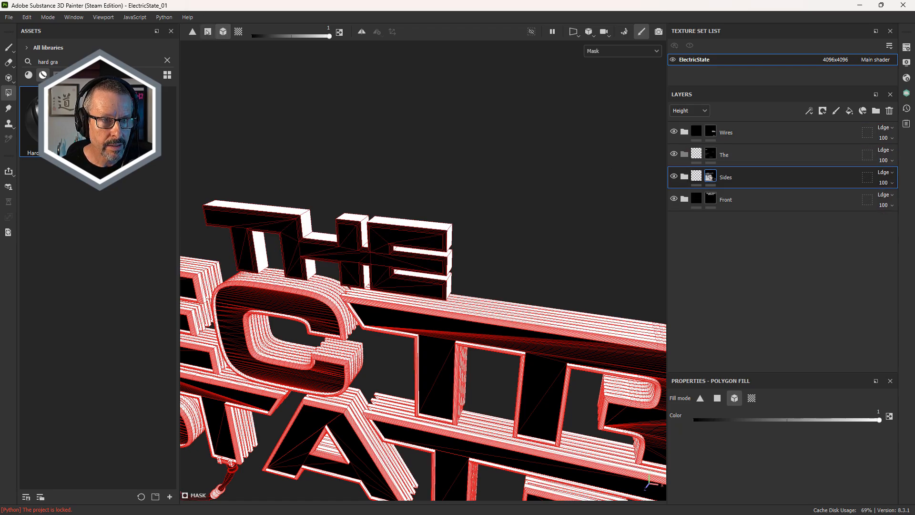
left_click(206, 31)
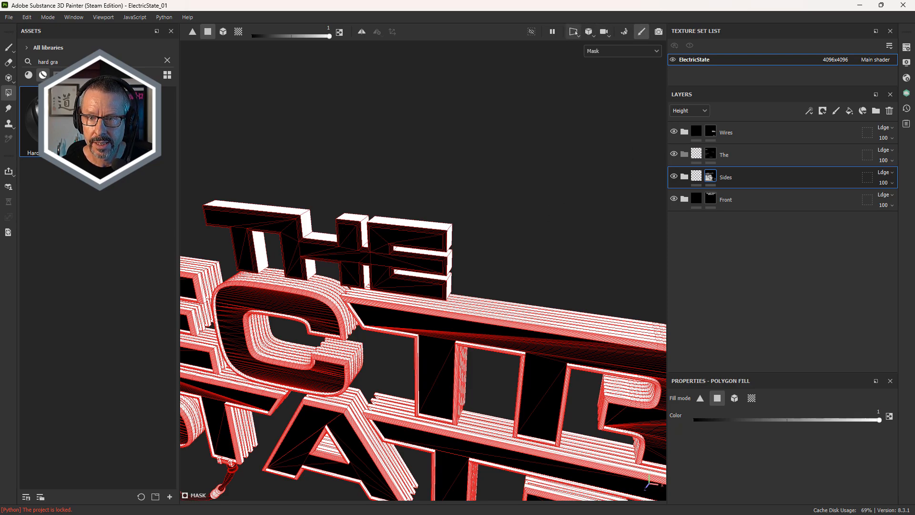
left_click(573, 31)
left_click(591, 64)
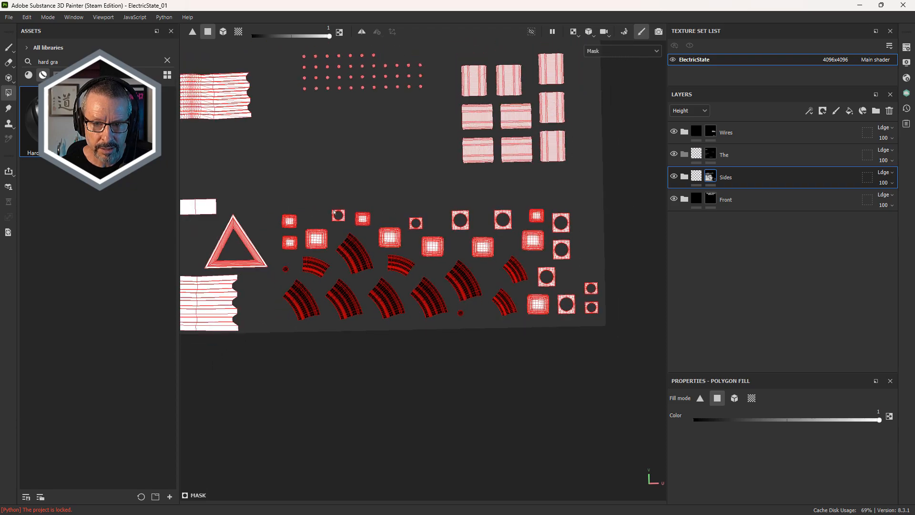
Try to fill the thin THE-shaped outline island below STATE in the UV layout white in the Sides mask
middle_click_drag(342, 190, 395, 476, "alt")
middle_click_drag(322, 154, 438, 363, "alt")
right_click_drag(439, 364, 362, 268, "alt")
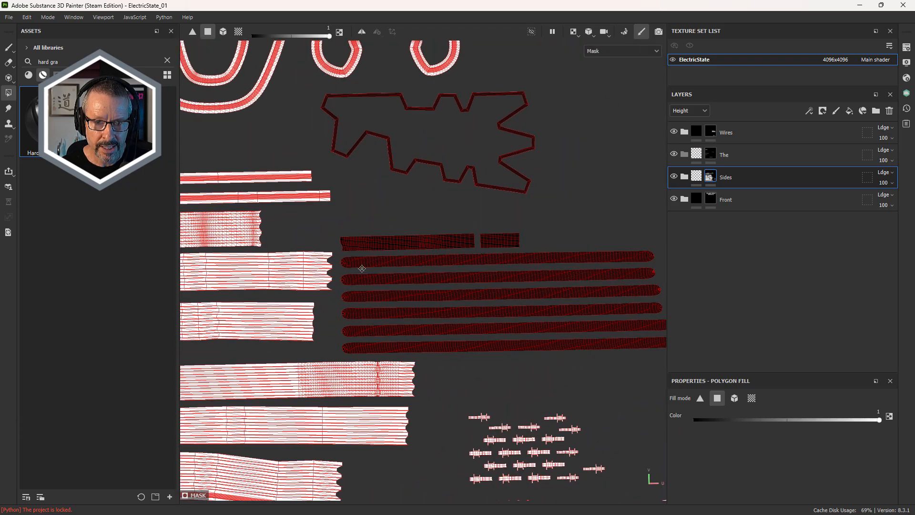
middle_click_drag(361, 268, 399, 406, "alt")
right_click_drag(442, 311, 581, 305, "alt")
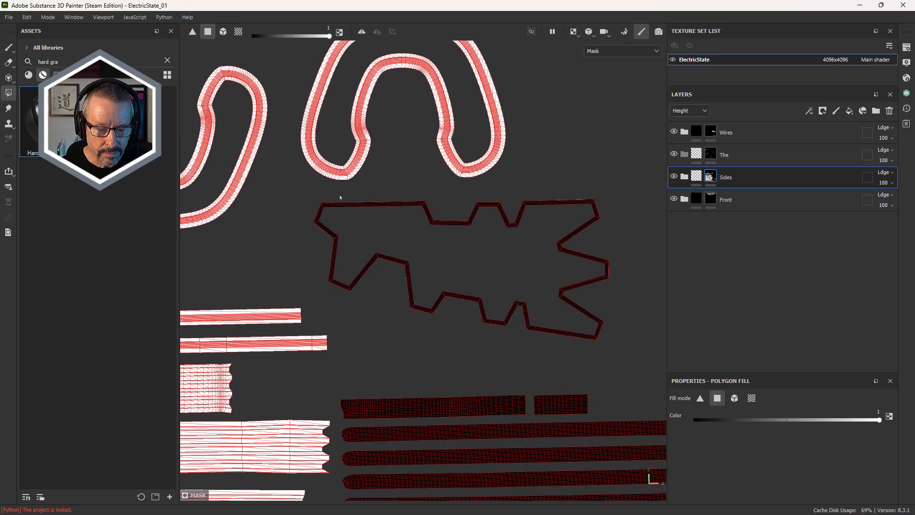
right_click_drag(424, 251, 267, 252, "alt")
middle_click_drag(266, 252, 305, 276, "alt")
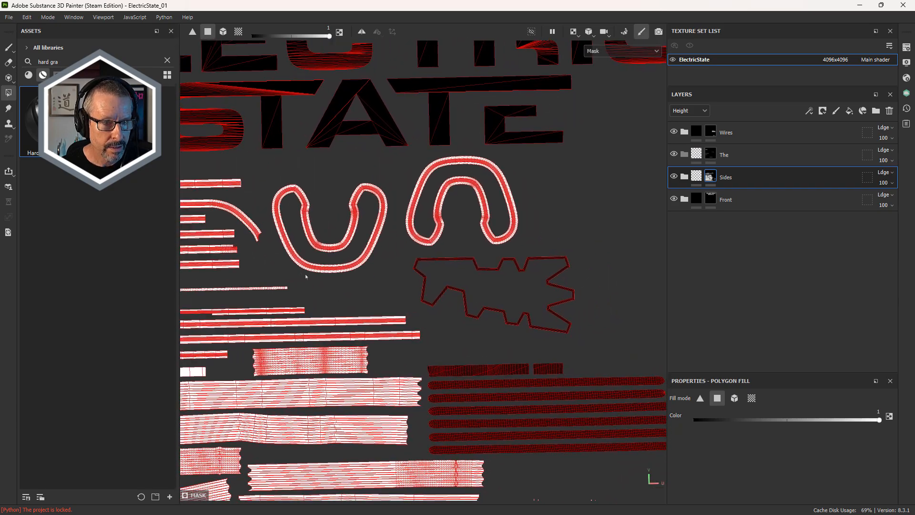
left_click_drag(404, 258, 523, 311)
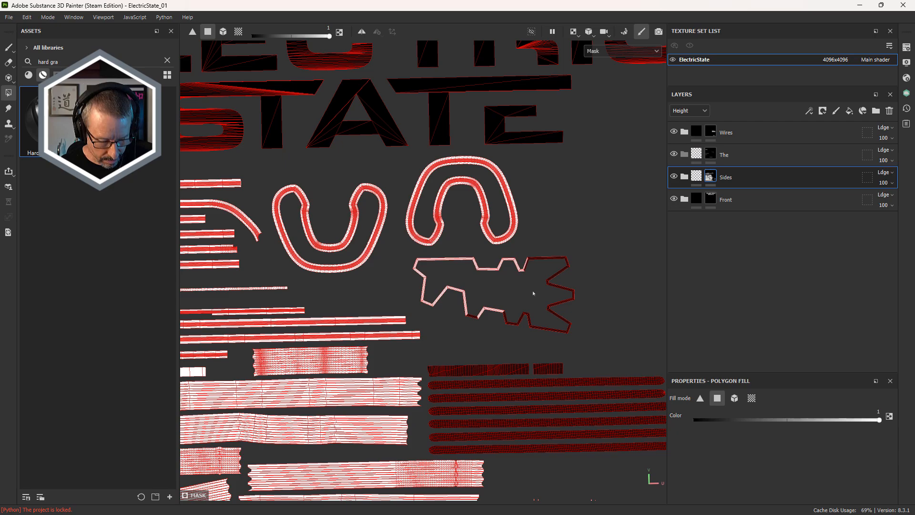
key("ctrl+z")
Check the UV islands around the title letters and display the 3D and 2D views side by side
right_click_drag(535, 291, 430, 265, "alt")
middle_click_drag(431, 265, 521, 236, "alt")
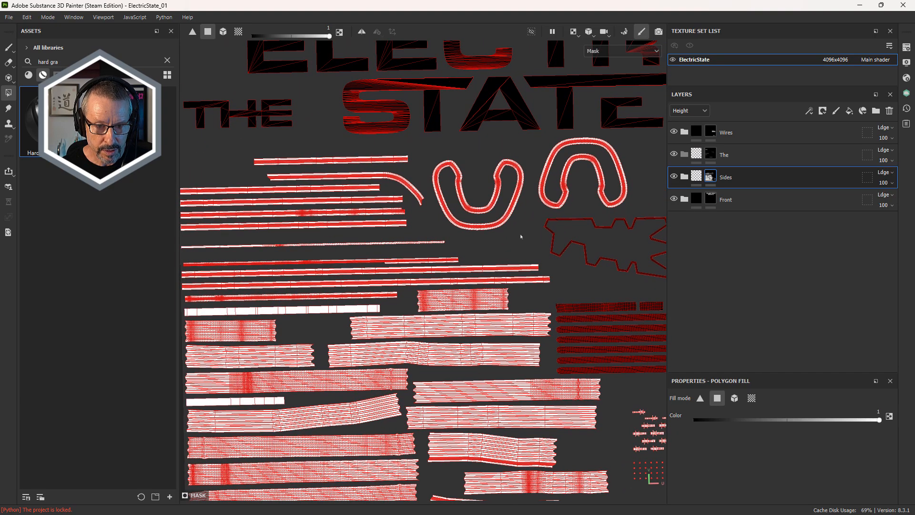
middle_click_drag(376, 191, 345, 269, "alt")
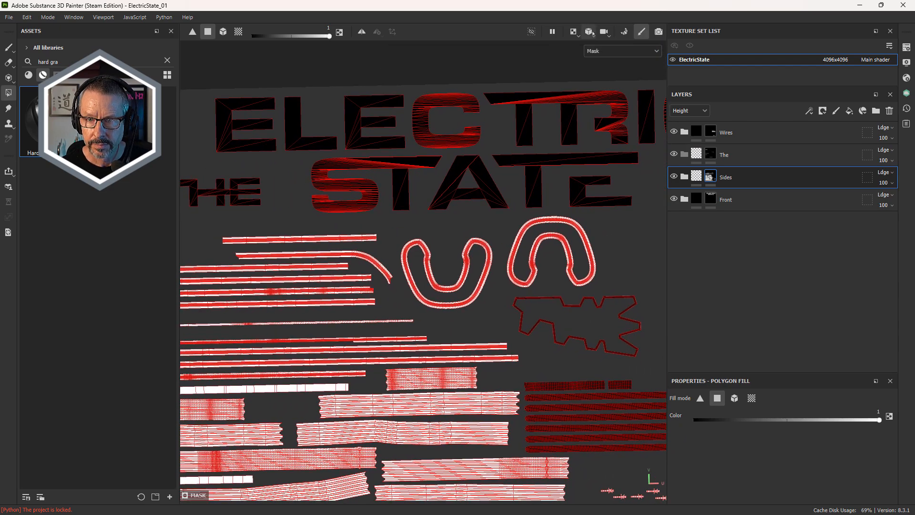
left_click(574, 32)
left_click(596, 46)
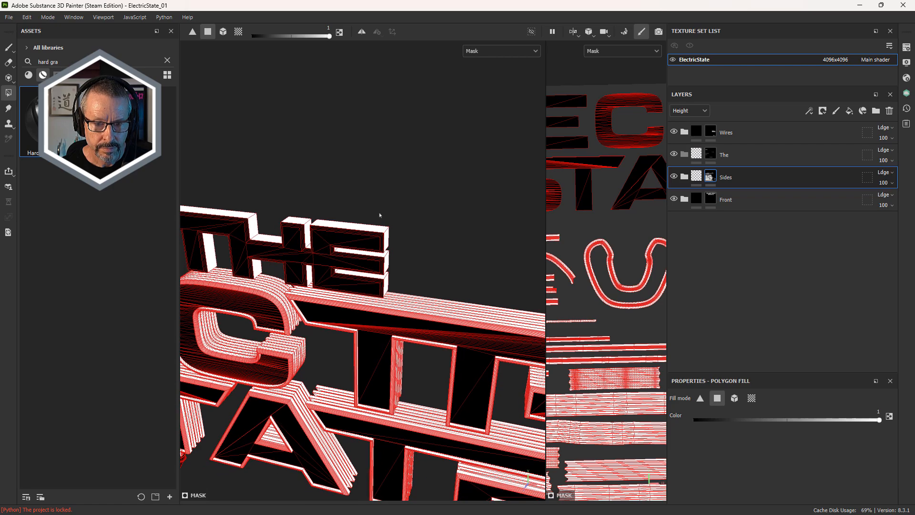
Try to fill the T of the word THE in the Sides mask in the 3D view, and undo the fill
middle_click_drag(379, 215, 363, 209, "alt")
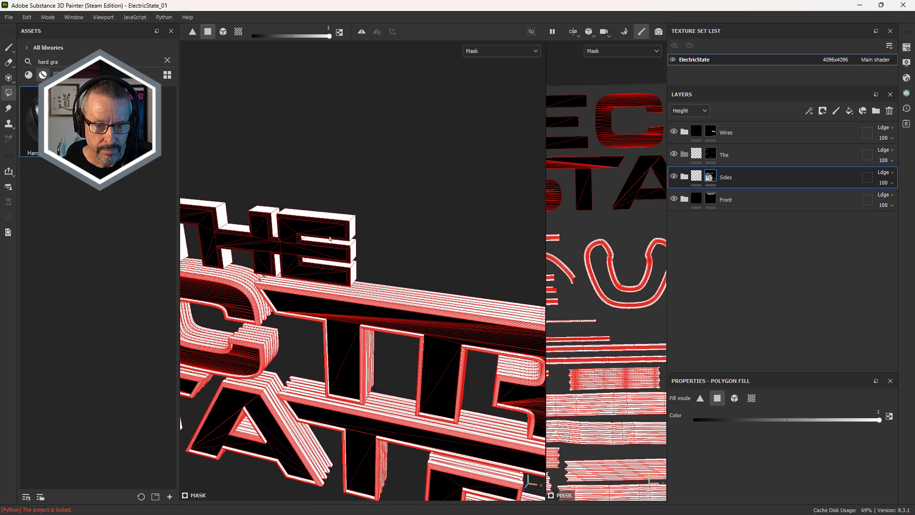
left_click_drag(320, 241, 403, 211, "alt")
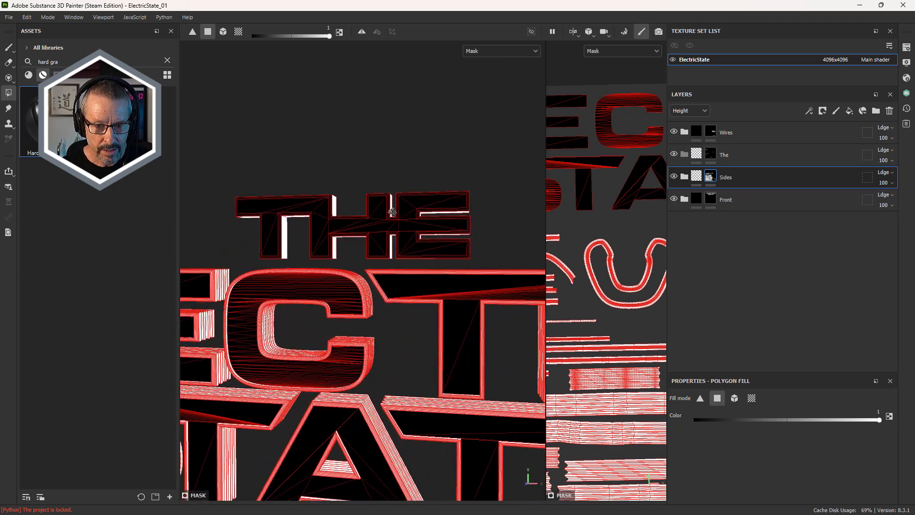
left_click_drag(227, 175, 316, 240)
key("ctrl+z")
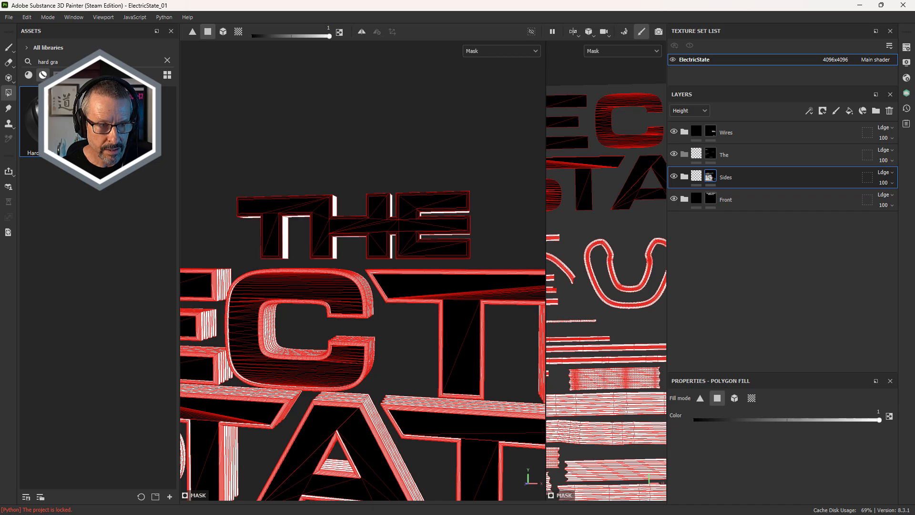
Fill all faces of the word THE black in the Sides mask, including the undersides of the letters
key("x")
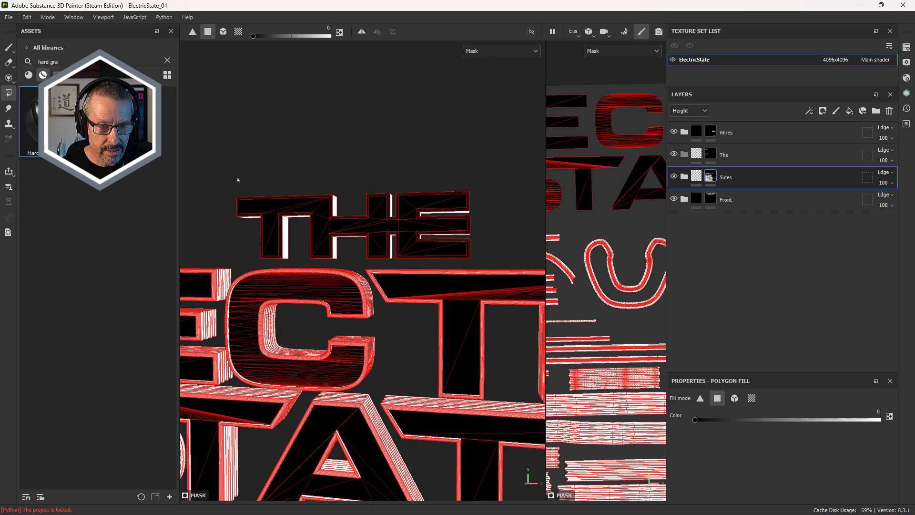
left_click_drag(237, 177, 474, 250)
left_click_drag(474, 249, 461, 187, "alt")
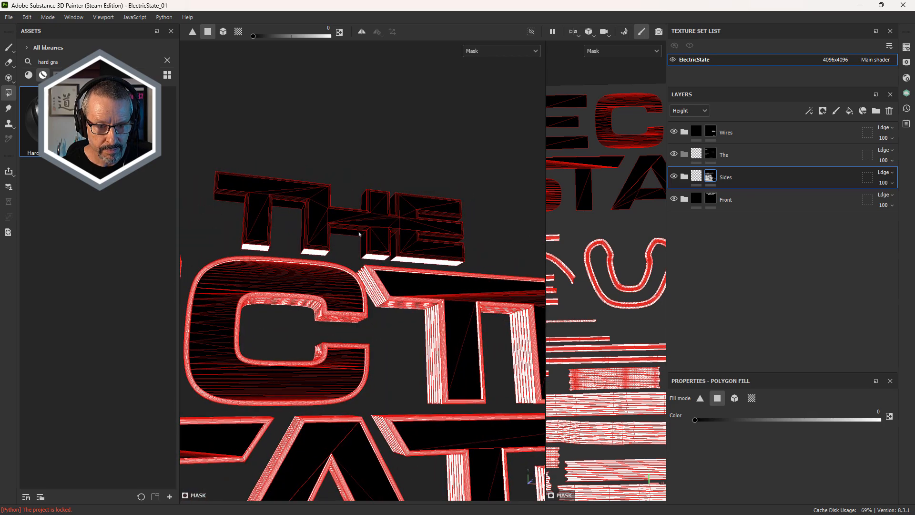
left_click_drag(261, 243, 261, 243)
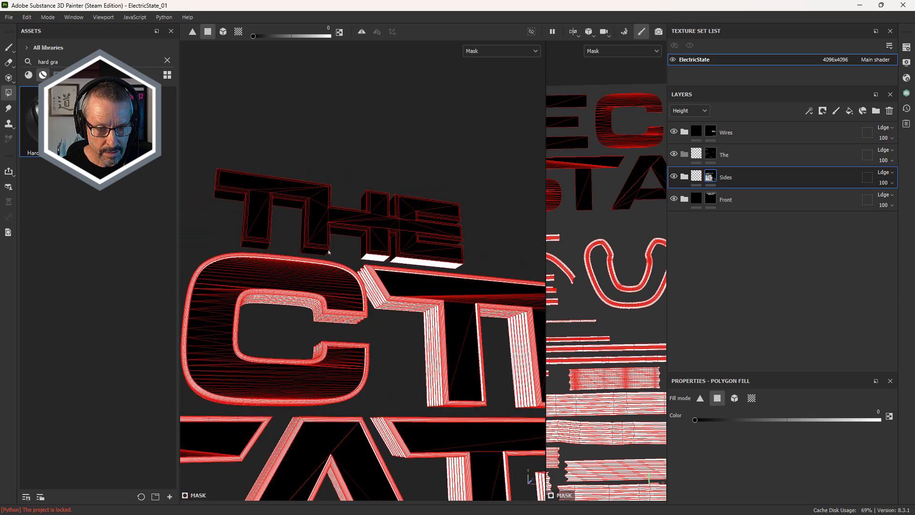
left_click_drag(398, 258, 405, 262)
right_click_drag(427, 227, 322, 224, "alt")
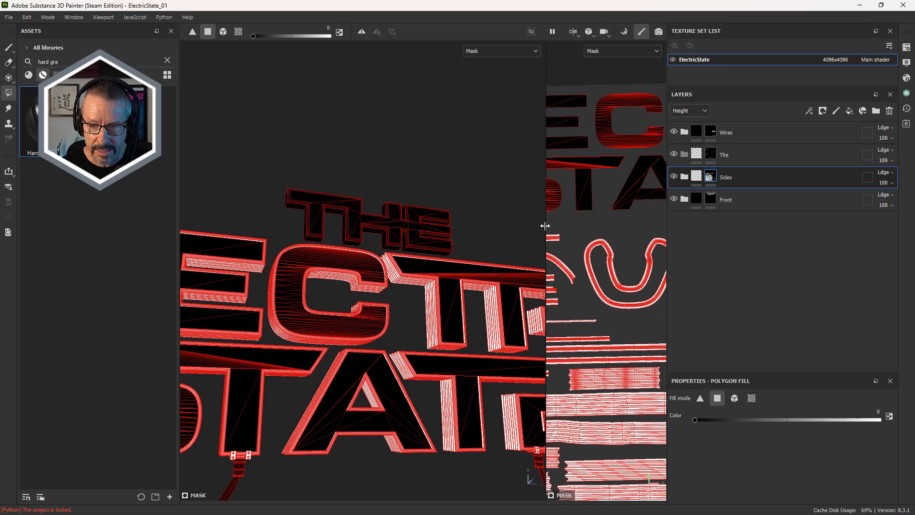
Examine the UV layout for the islands of the word THE that are excluded from the Sides mask
left_click_drag(546, 225, 298, 225)
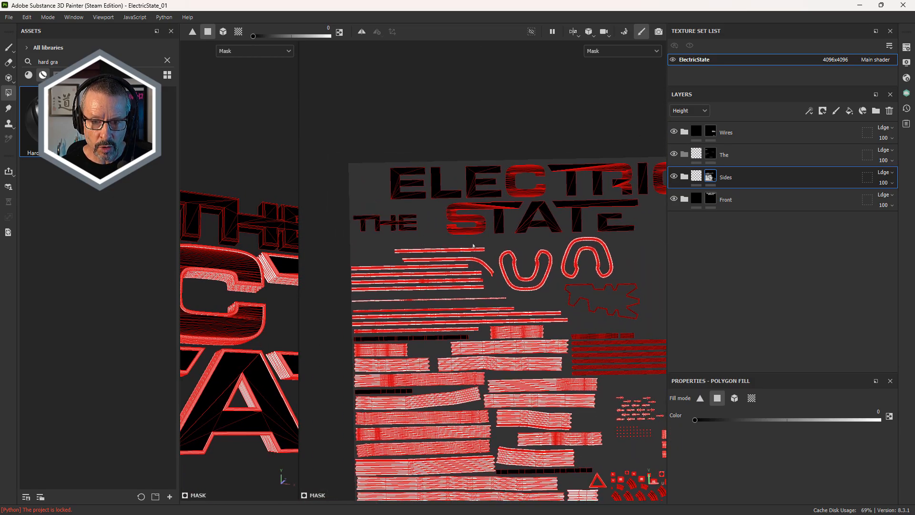
right_click_drag(446, 313, 573, 326, "alt")
middle_click_drag(405, 363, 403, 296, "alt")
right_click_drag(403, 295, 447, 319, "alt")
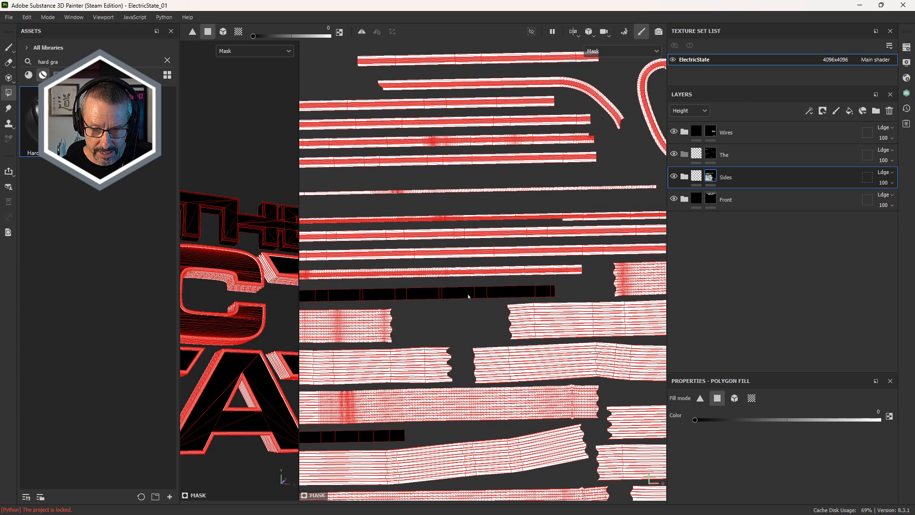
right_click_drag(519, 258, 214, 204, "alt")
middle_click_drag(214, 204, 195, 209, "alt")
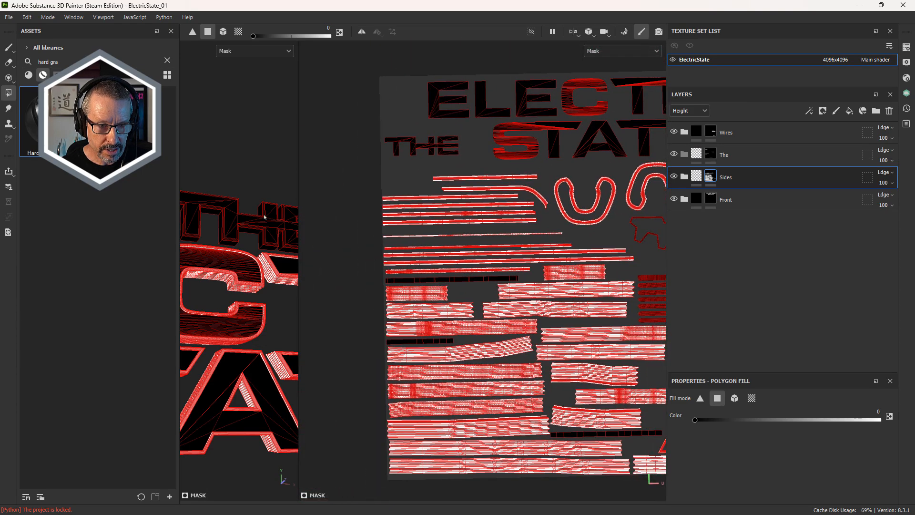
middle_click_drag(496, 230, 473, 255, "alt")
right_click_drag(409, 178, 369, 181, "alt")
middle_click_drag(369, 181, 373, 205, "alt")
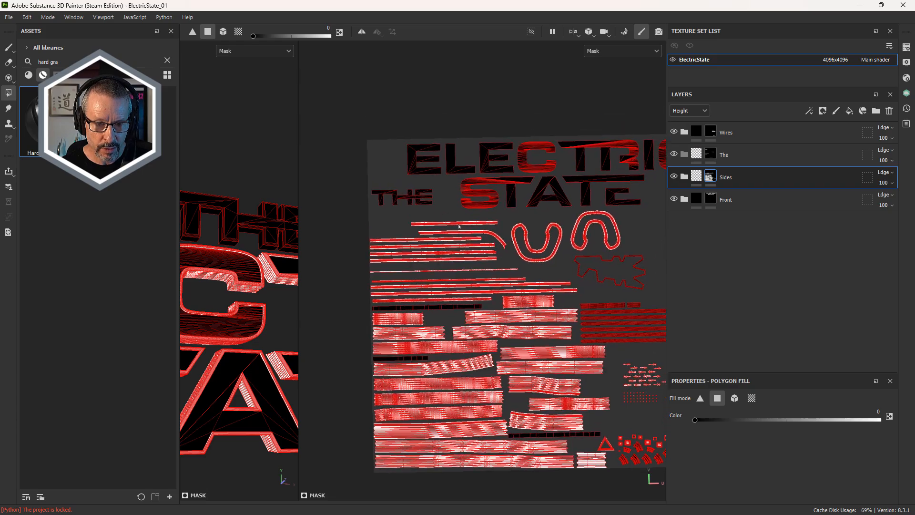
left_click_drag(400, 224, 494, 223, "alt")
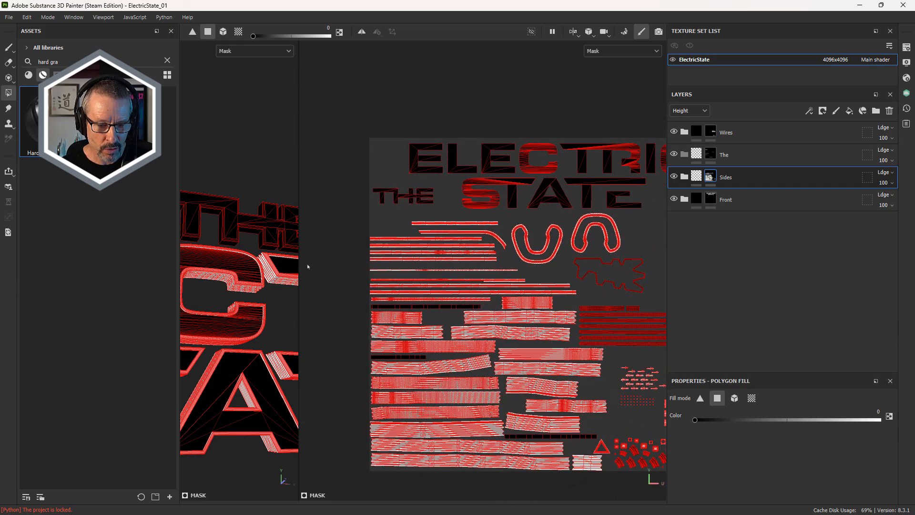
left_click_drag(304, 256, 531, 256)
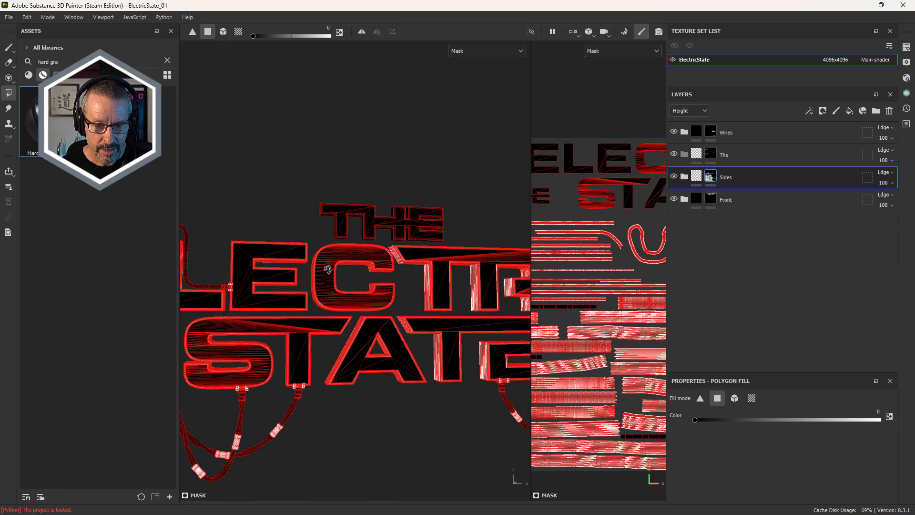
Display the full material in both views and select the mask of The folder
key("m")
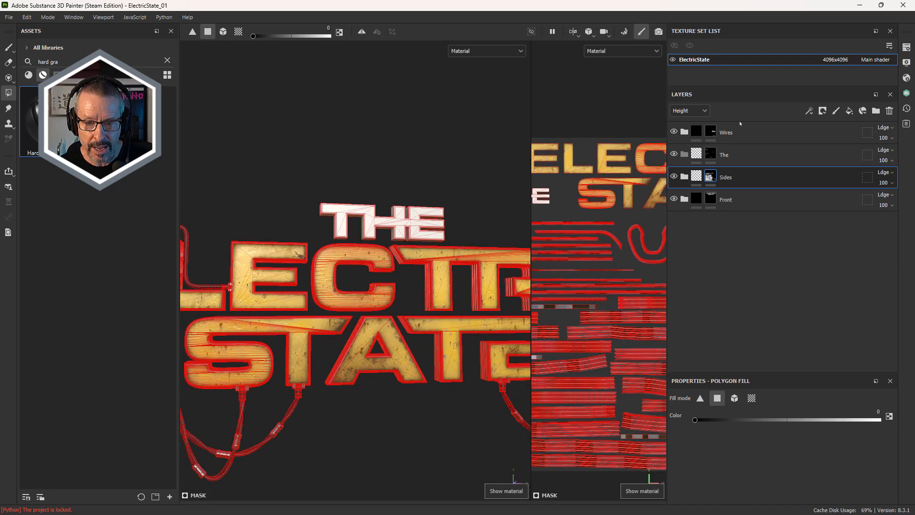
left_click(710, 154)
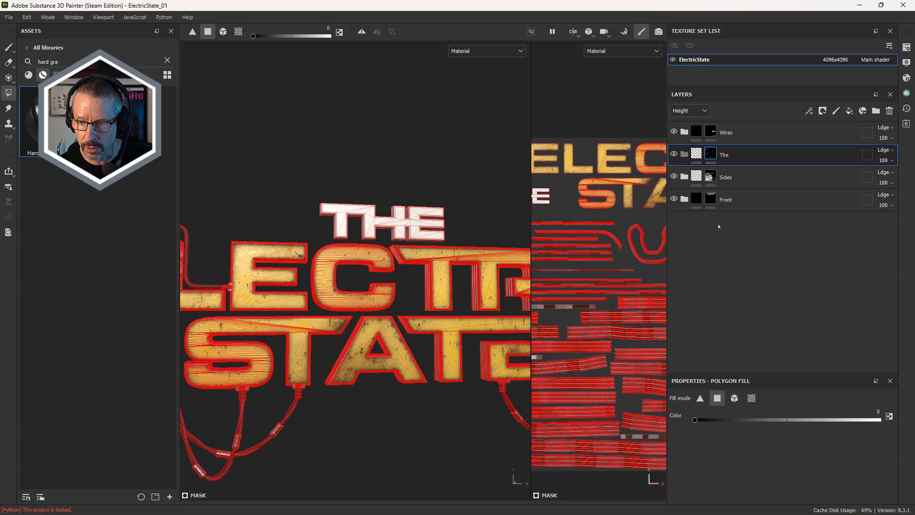
scroll(435, 255, "up", 5)
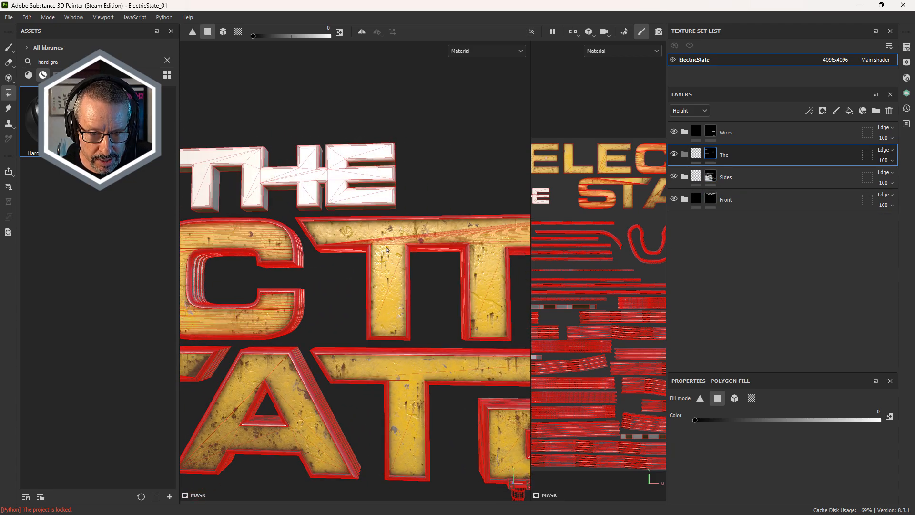
Duplicate the Steel Painted Worn folder inside Front and move the copy into The folder
left_click(685, 199)
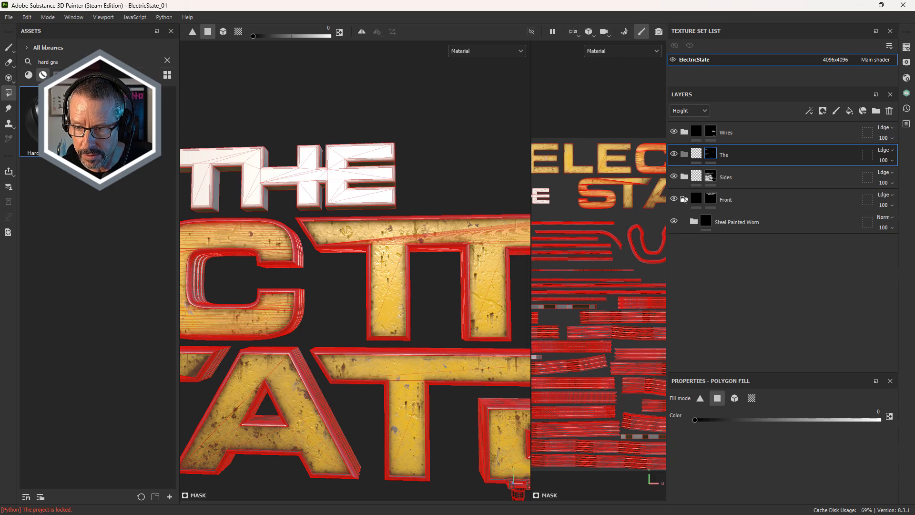
left_click(693, 222)
right_click(736, 222)
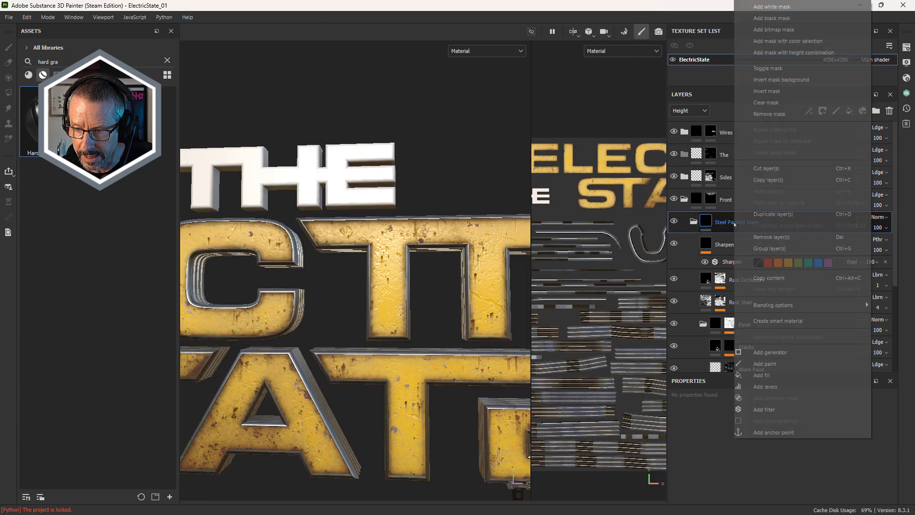
left_click(777, 216)
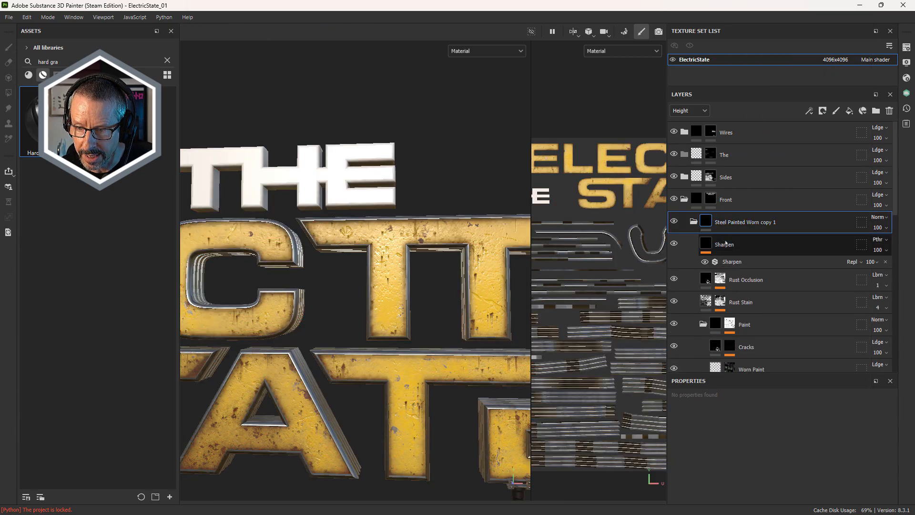
left_click(693, 222)
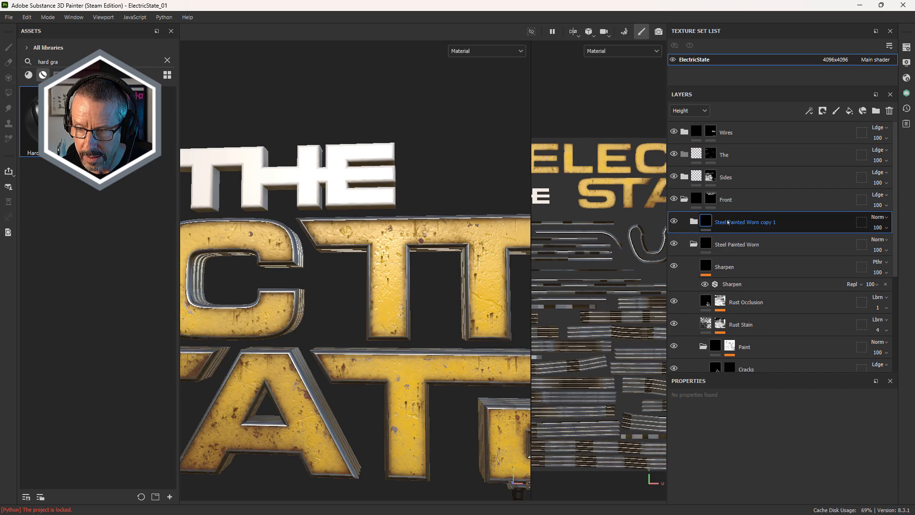
mouse_move(714, 222)
left_mouse_down()
mouse_move(723, 205)
mouse_move(697, 154)
left_mouse_up()
Inspect the worn yellow paint on the fronts and sides of the THE letters from several angles
left_click_drag(409, 210, 422, 171, "alt")
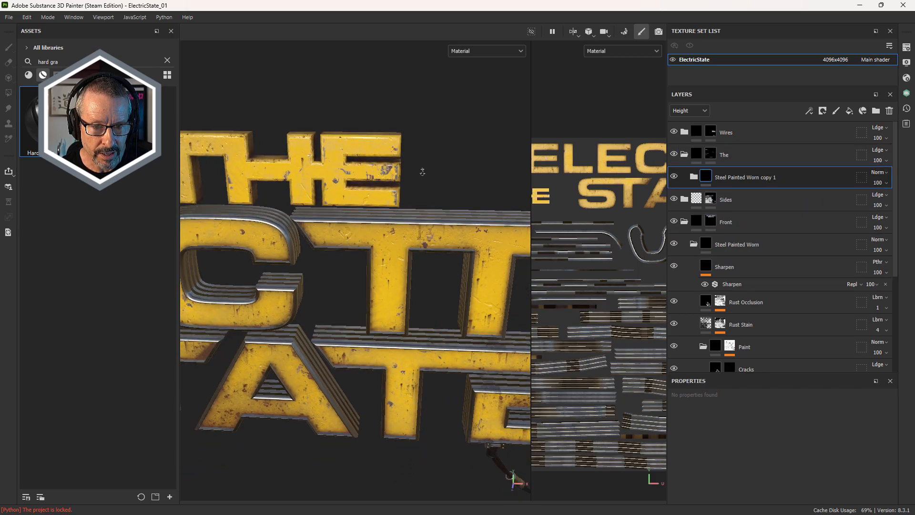
right_click_drag(422, 172, 401, 225, "alt")
left_click_drag(401, 226, 372, 233, "alt")
right_click_drag(371, 234, 451, 192, "alt")
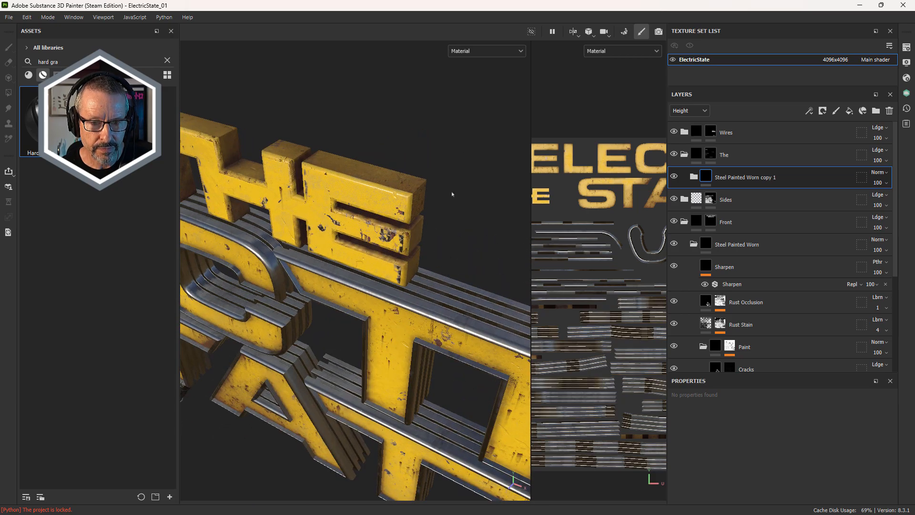
left_click_drag(452, 192, 383, 201, "alt")
right_click_drag(383, 200, 434, 233, "alt")
left_click_drag(434, 233, 413, 224, "alt")
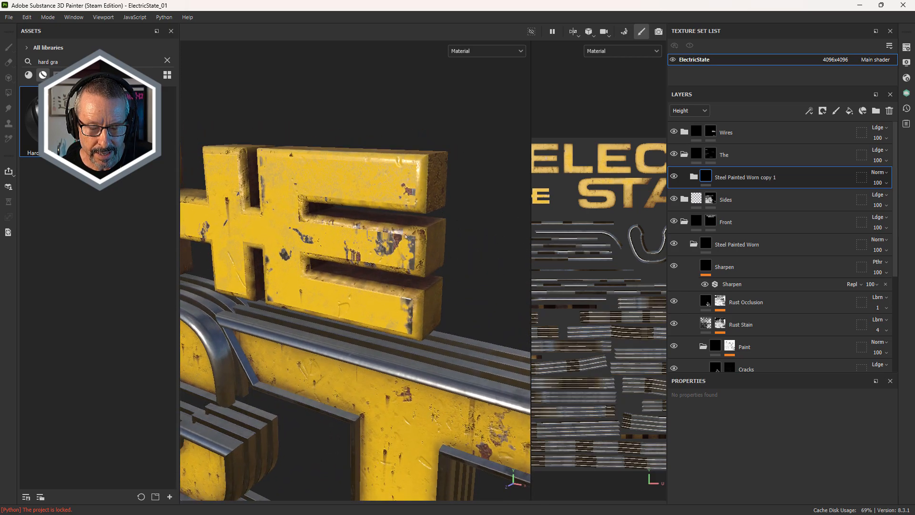
right_click_drag(413, 224, 432, 226, "alt")
Compare the texture detail on the E of THE with the size of its islands in the UV layout
left_click_drag(530, 245, 421, 245)
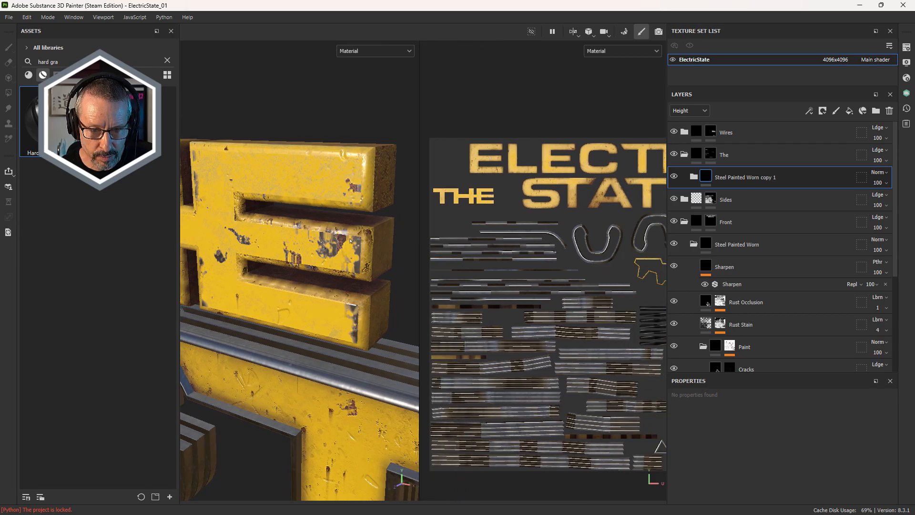
right_click_drag(350, 241, 356, 225, "alt")
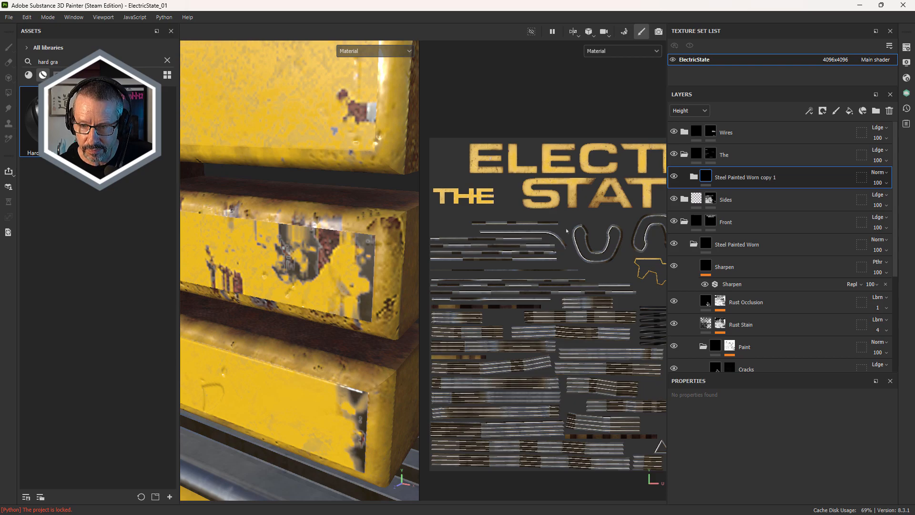
middle_click_drag(566, 230, 465, 194, "alt")
right_click_drag(511, 231, 817, 229, "alt")
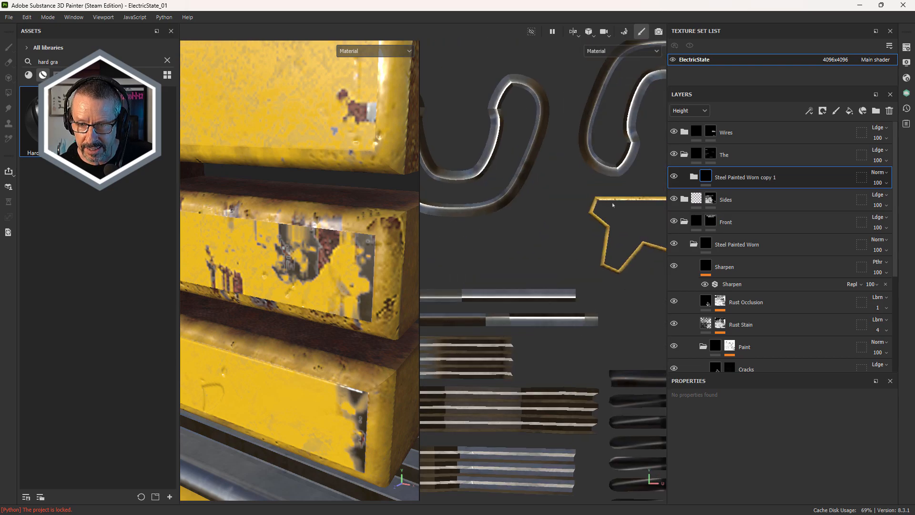
right_click_drag(578, 211, 634, 362, "alt")
middle_click_drag(387, 181, 405, 268, "alt")
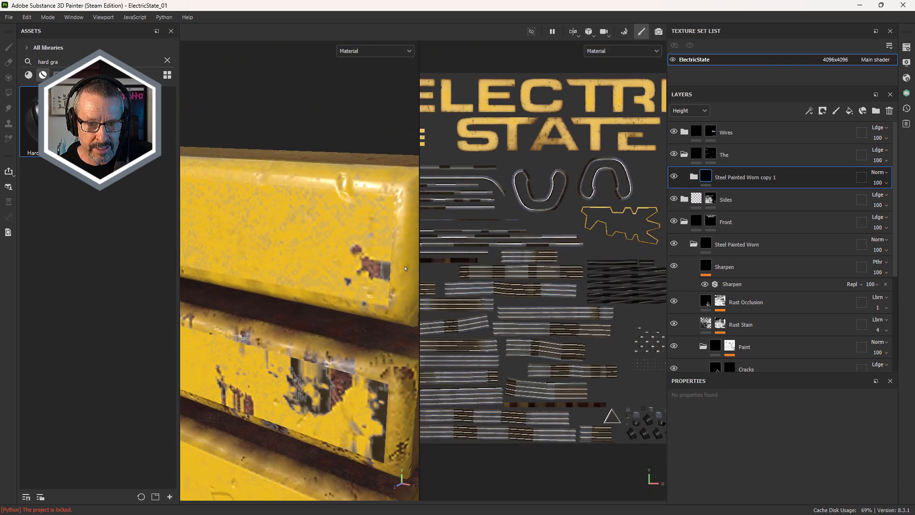
Enlarge the 3D view and check how the THE lettering's texture looks from farther away beside the larger letters
right_click_drag(363, 297, 315, 285, "alt")
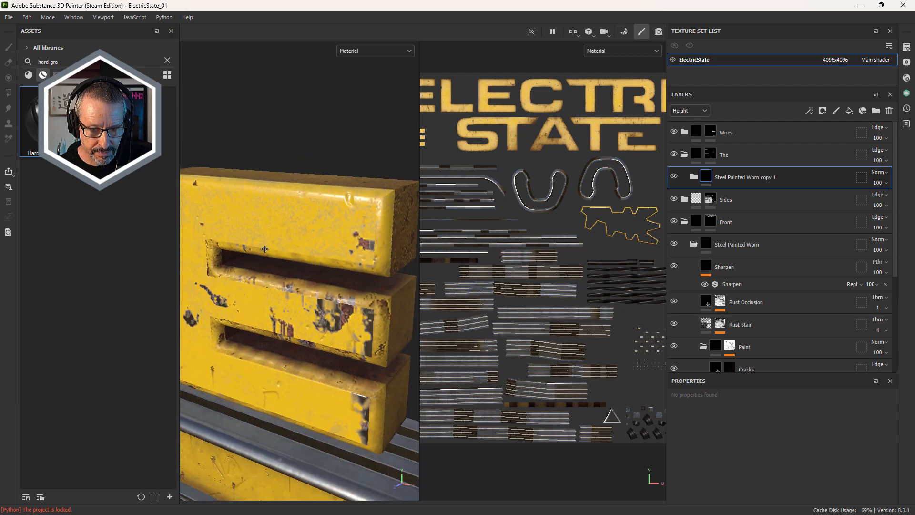
middle_click_drag(314, 285, 334, 277, "alt")
right_click_drag(334, 277, 329, 279, "alt")
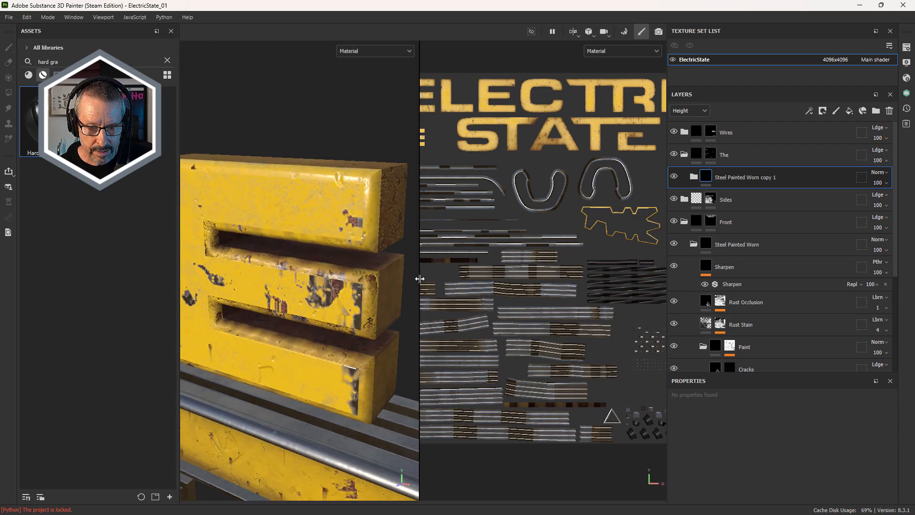
left_click_drag(419, 277, 580, 270)
right_click_drag(497, 268, 406, 269, "alt")
left_click_drag(408, 258, 386, 233, "alt")
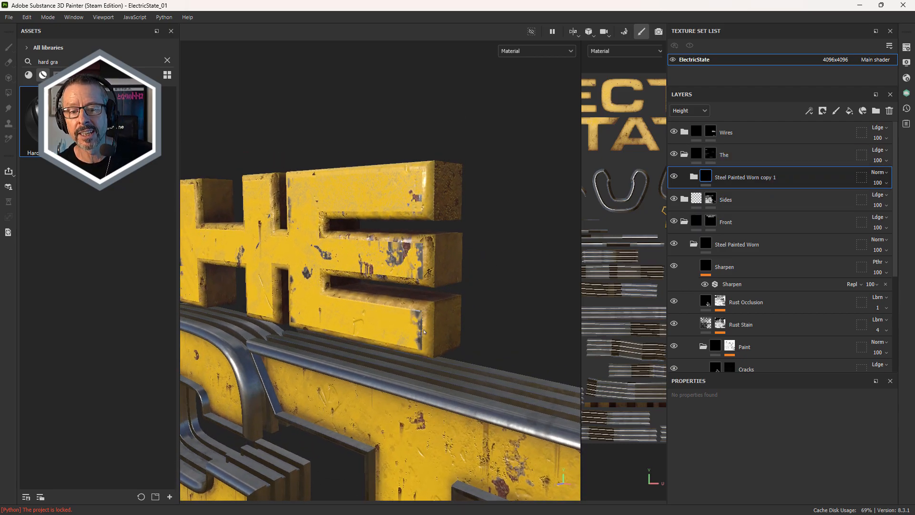
left_click_drag(464, 311, 428, 265, "alt")
right_click_drag(429, 264, 560, 245, "alt")
middle_click_drag(560, 245, 513, 269, "alt")
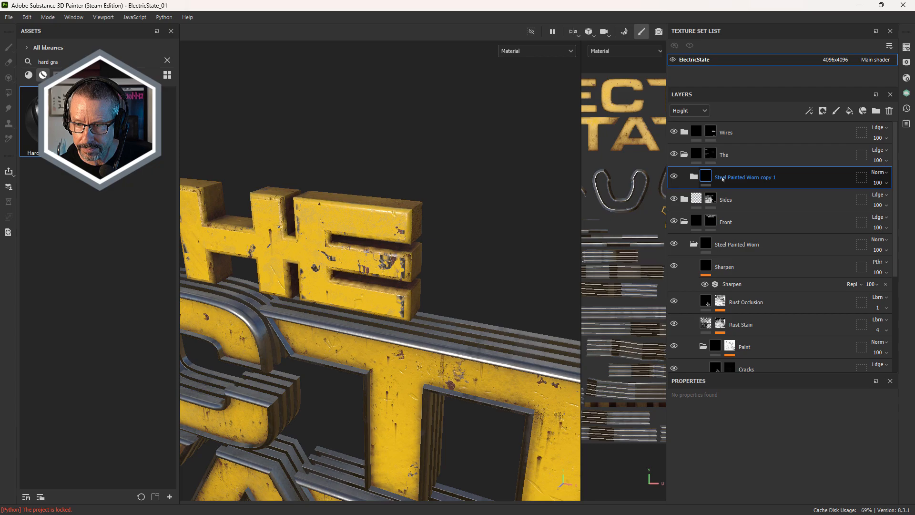
Delete the Shiny Paint layer from the Paint folder in The folder's copy of Steel Painted Worn
left_click(693, 177)
left_click(703, 279)
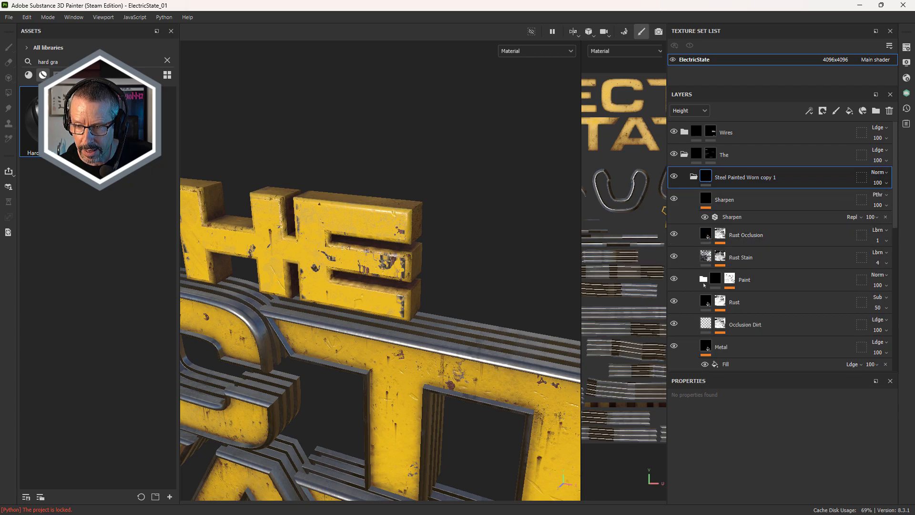
left_click(702, 280)
scroll(744, 301, "down", 2)
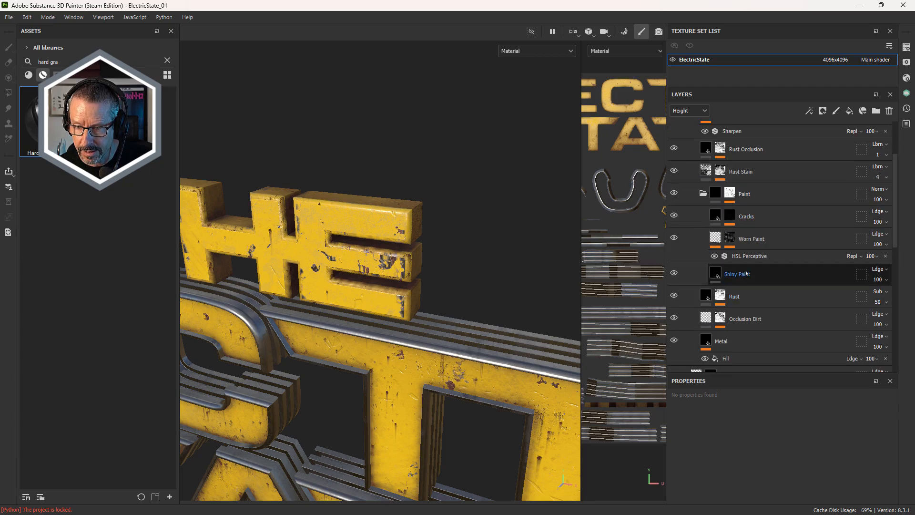
left_click(674, 273)
mouse_move(457, 263)
left_mouse_down("alt")
mouse_move(490, 261)
mouse_move(455, 257)
left_mouse_up("alt")
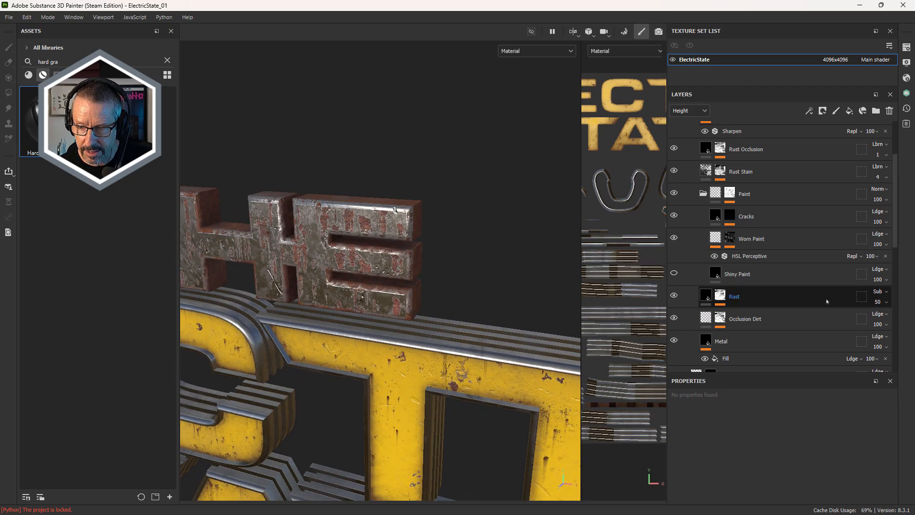
left_click(763, 279)
key("Delete")
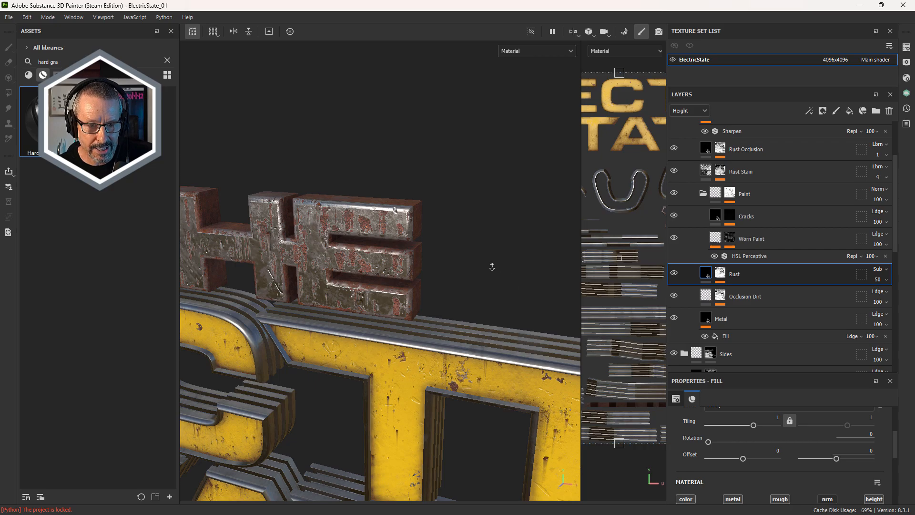
Inspect the rusty metal on the THE letters and hide the Rust layer of their Steel Painted Worn copy
right_click_drag(492, 266, 457, 270, "alt")
left_click_drag(458, 269, 500, 264, "alt")
right_click_drag(500, 265, 575, 247, "alt")
left_click_drag(460, 253, 327, 338, "alt")
scroll(329, 343, "up", 3)
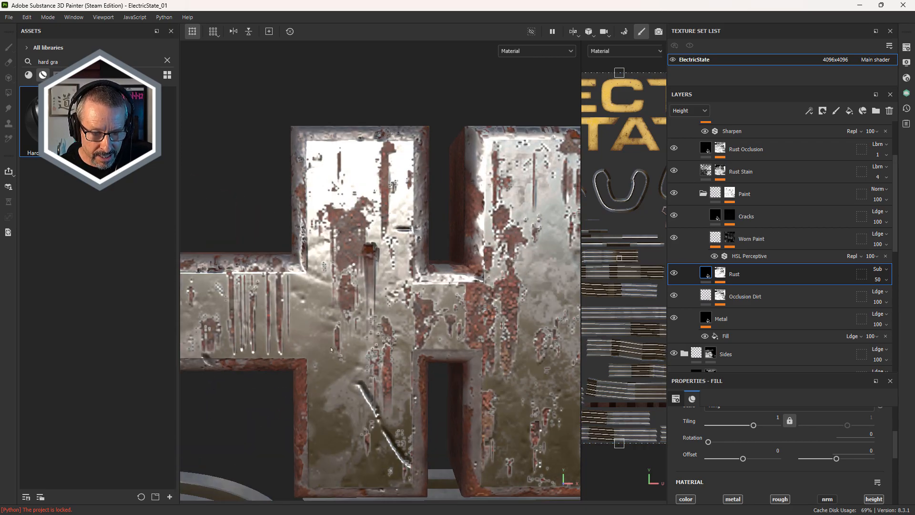
right_click_drag(311, 410, 301, 293, "alt")
middle_click_drag(300, 293, 376, 260, "alt")
left_click_drag(376, 259, 400, 274, "alt")
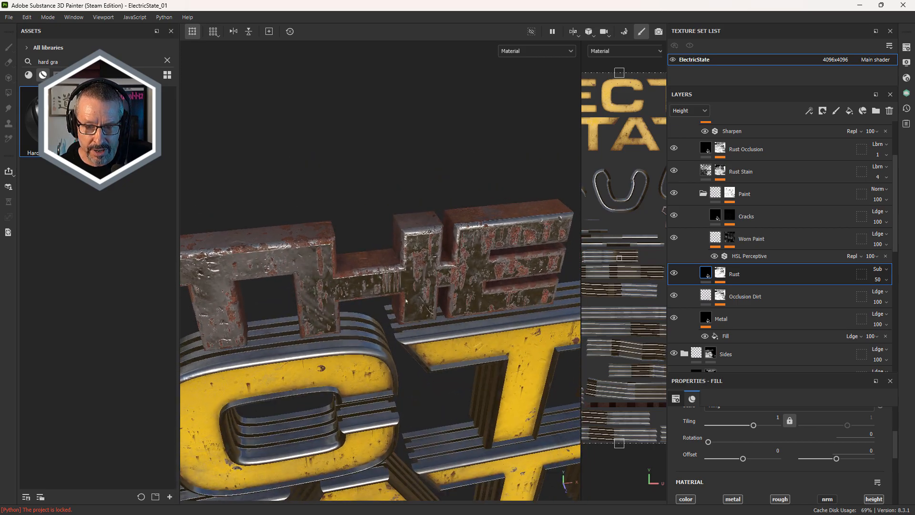
left_click(674, 273)
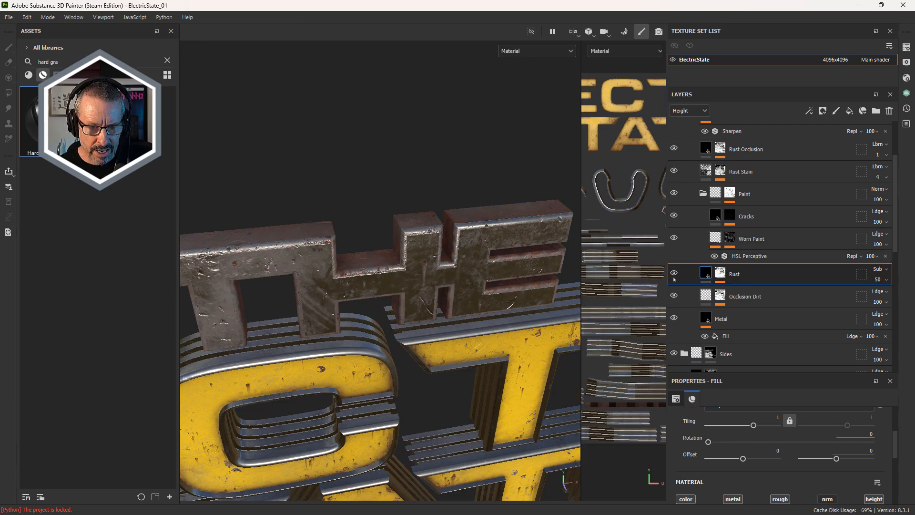
Show the Rust layer on the THE letters again and set Rust Spreading to 0.55 in its mask's dripping rust generator
left_click(674, 273)
left_click(720, 272)
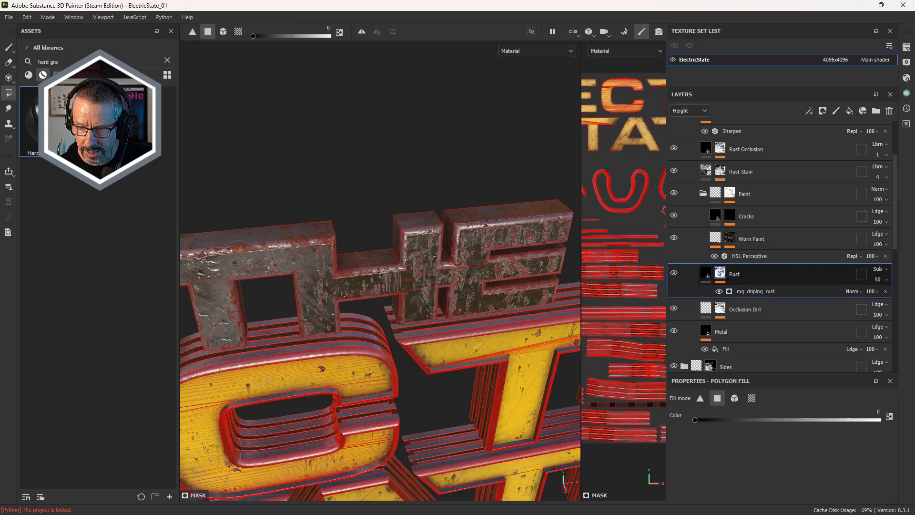
left_click(747, 290)
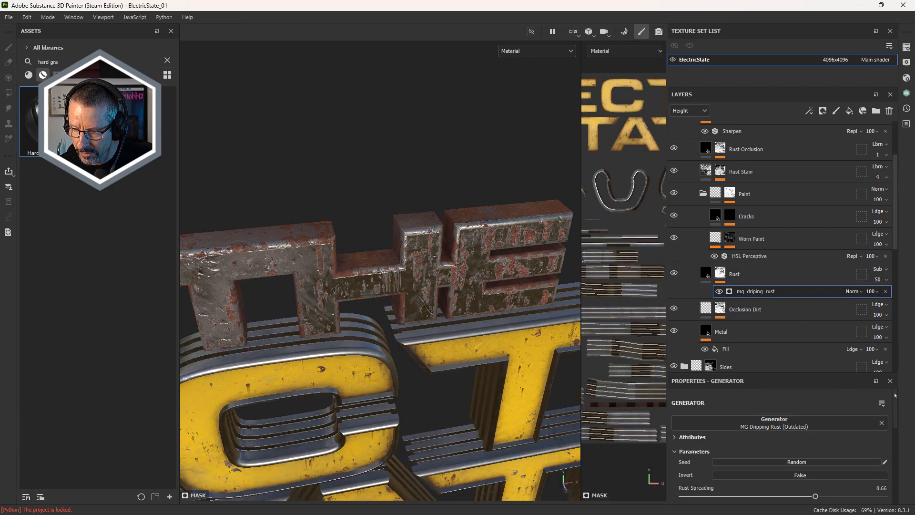
scroll(856, 428, "down", 3)
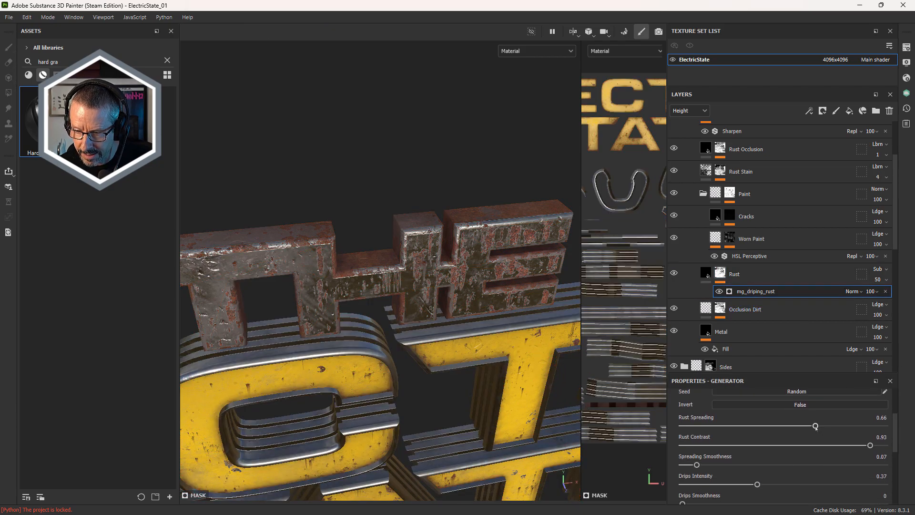
left_click_drag(815, 426, 797, 427)
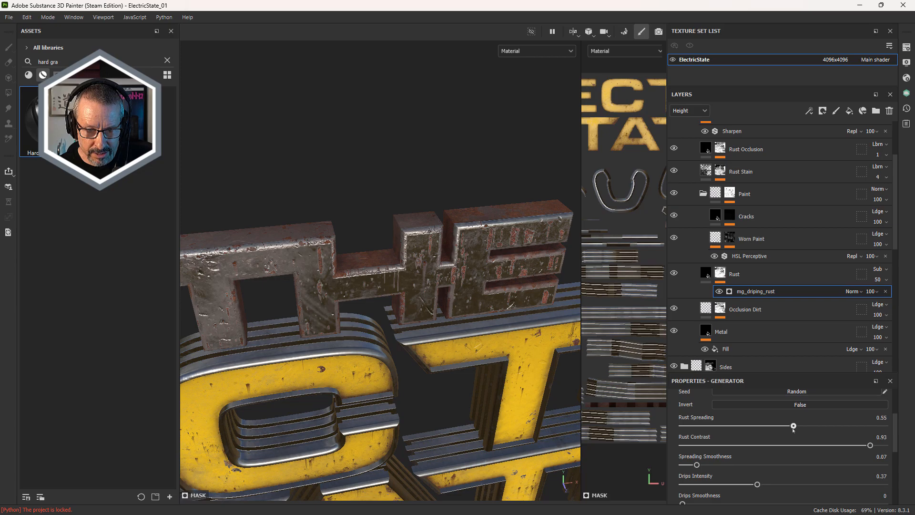
left_click_drag(395, 205, 376, 184, "alt")
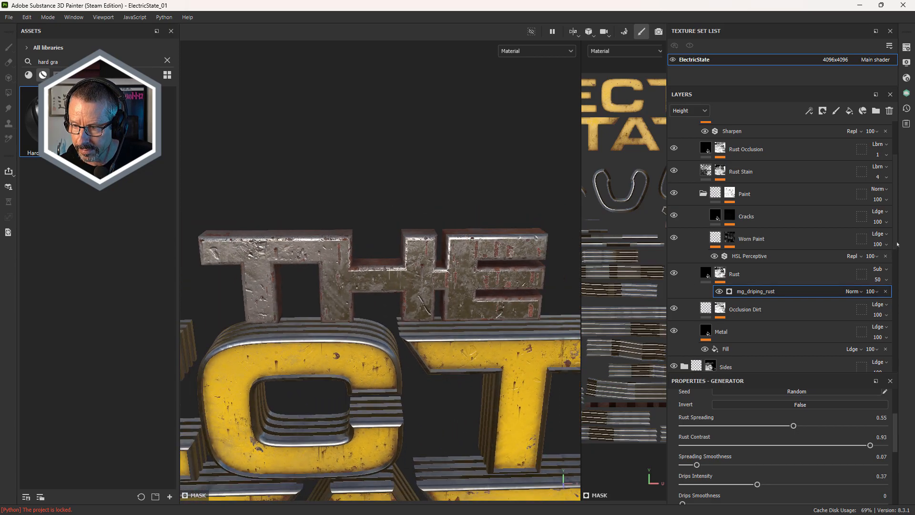
Check what the Metal layer of The folder's steel copy contributes and set its projection to Tri-planar projection
scroll(810, 257, "down", 6)
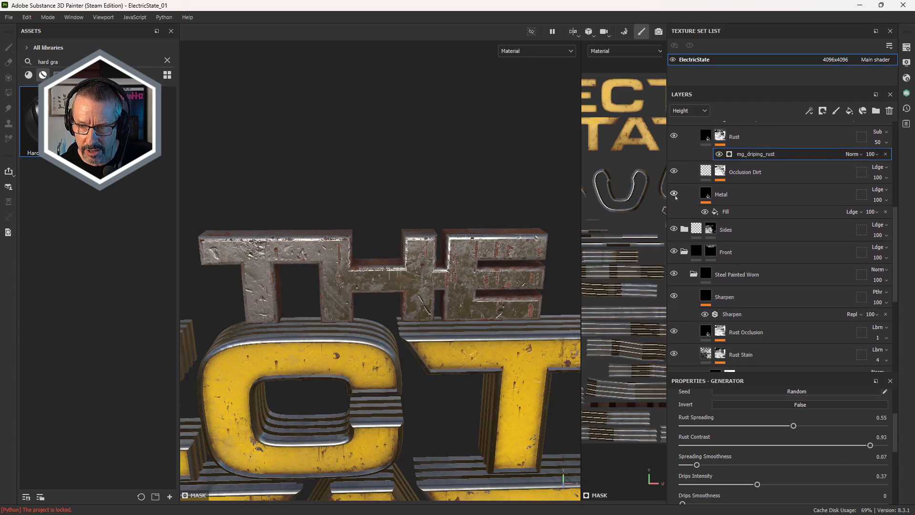
left_click(674, 193)
left_click(674, 194)
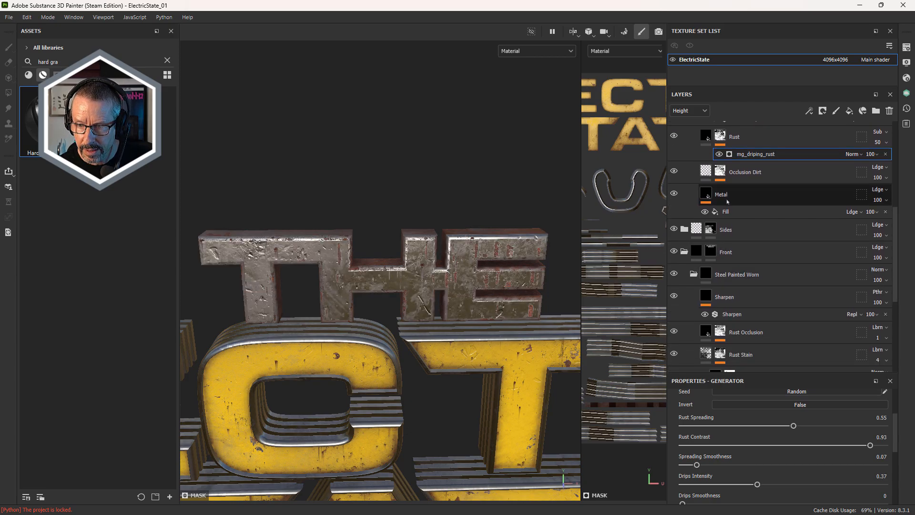
left_click(728, 196)
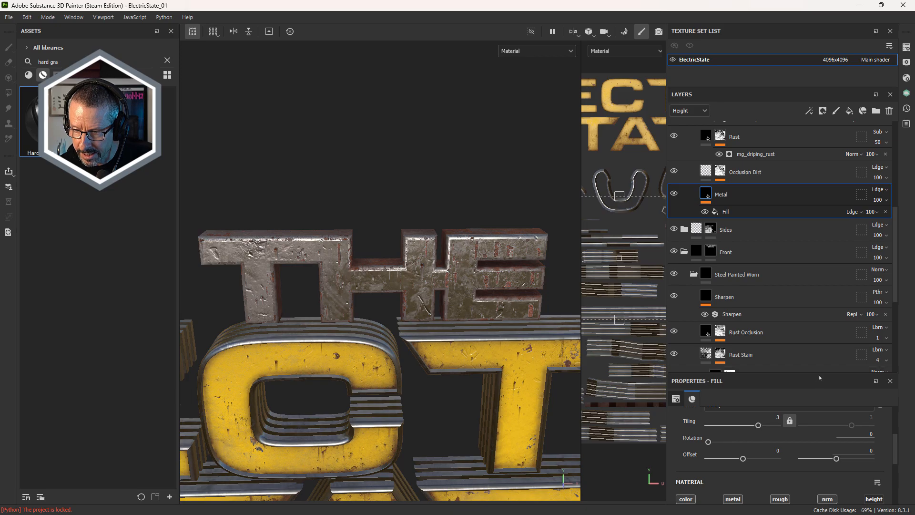
left_click_drag(819, 372, 819, 202)
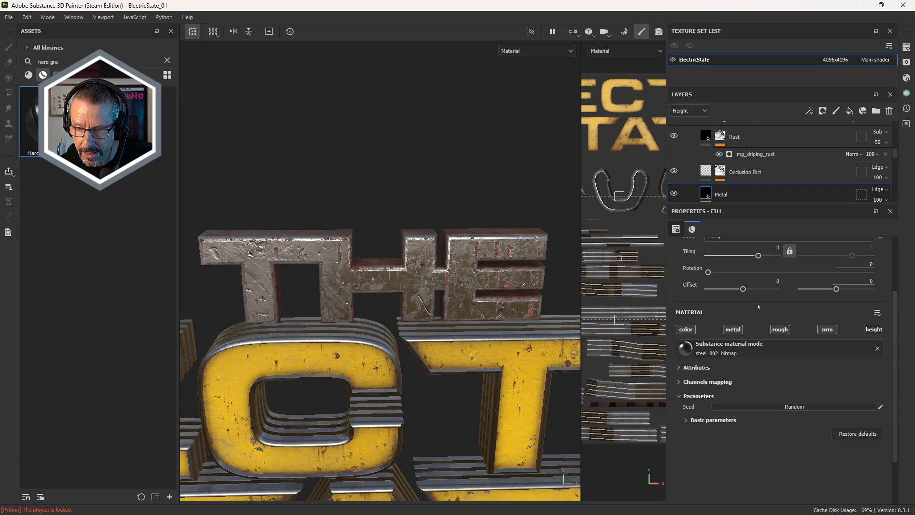
left_click_drag(895, 306, 896, 258)
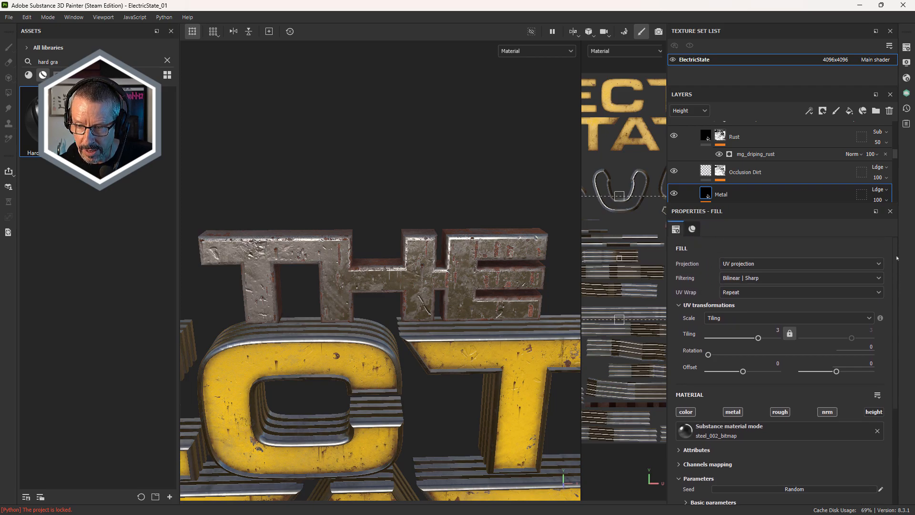
left_click(748, 262)
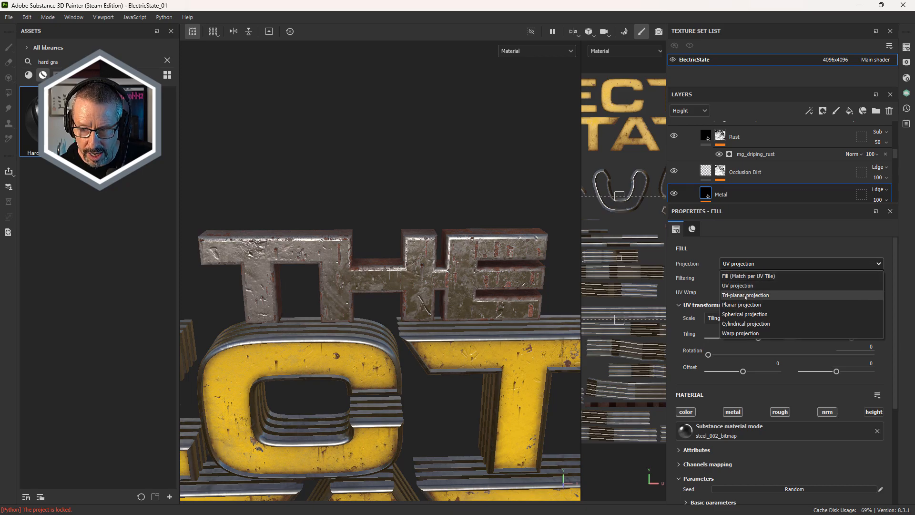
left_click(745, 296)
Examine the metal surface of the THE letters from close up and farther away, including bevels, sides and the E
left_click_drag(375, 245, 416, 185, "alt")
scroll(424, 238, "up", 3)
left_click_drag(339, 284, 332, 306, "alt")
right_click_drag(332, 306, 298, 298, "alt")
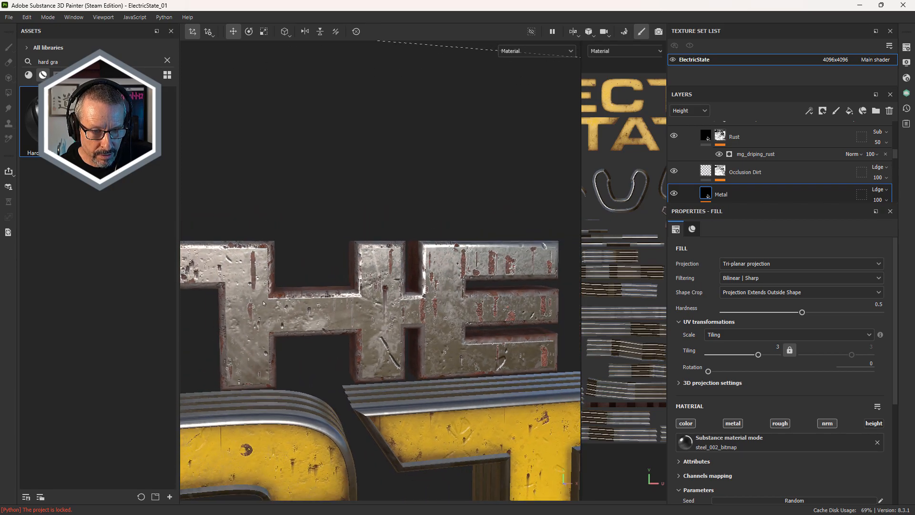
left_click_drag(336, 281, 305, 305, "alt")
right_click_drag(333, 298, 455, 292, "alt")
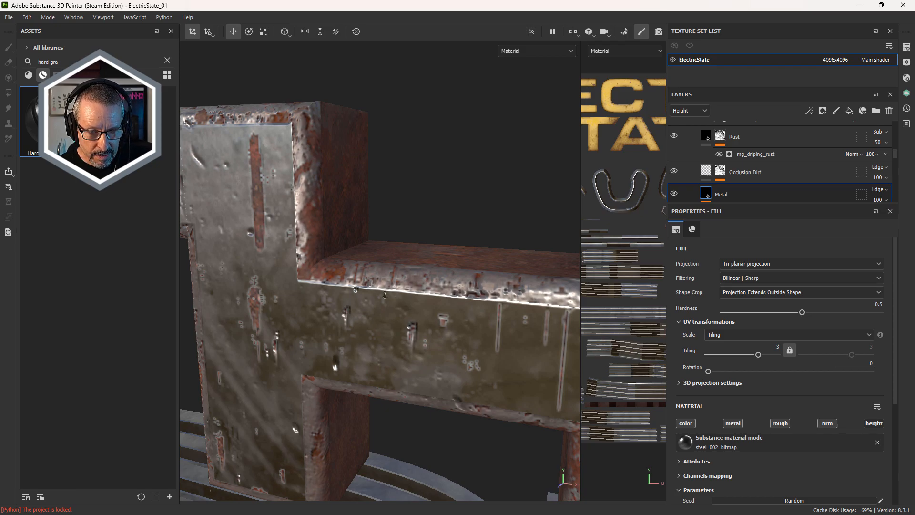
right_click_drag(384, 295, 314, 290, "alt")
left_click_drag(329, 281, 335, 232, "alt")
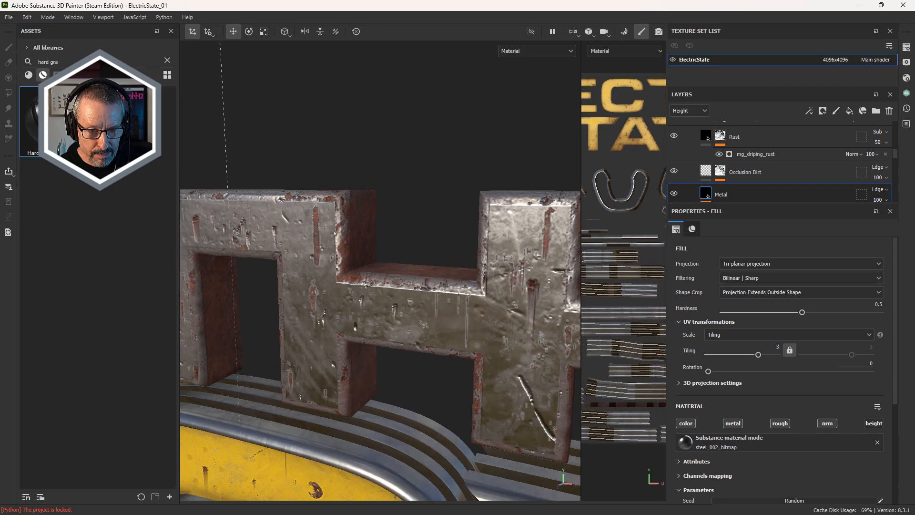
right_click_drag(410, 301, 362, 305, "alt")
left_click_drag(372, 300, 405, 315, "alt")
middle_click_drag(414, 310, 401, 318, "alt")
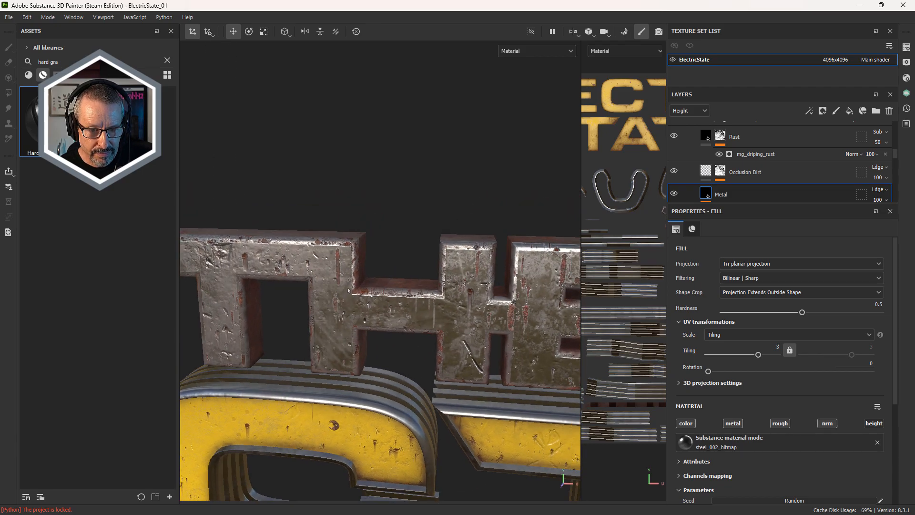
right_click_drag(402, 318, 480, 280, "alt")
right_click_drag(429, 294, 362, 305, "alt")
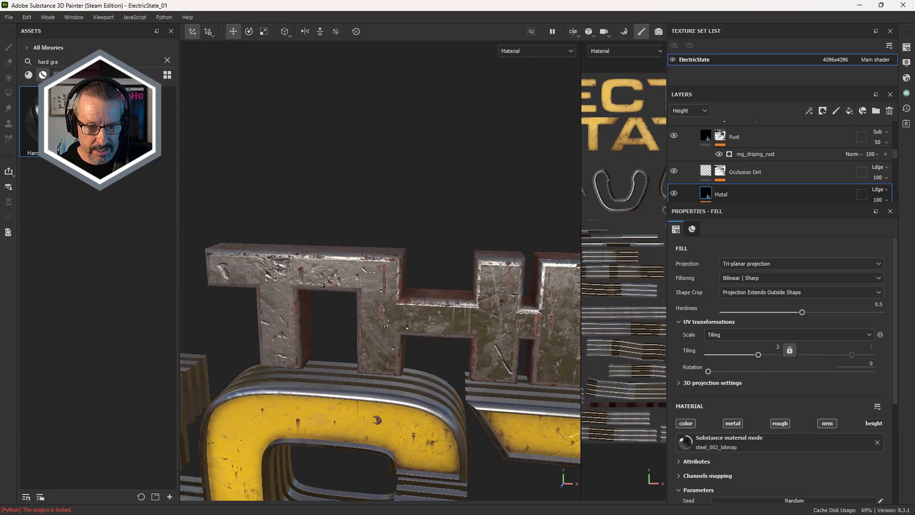
left_click_drag(381, 305, 432, 293, "alt")
middle_click_drag(457, 290, 424, 301, "alt")
right_click_drag(424, 300, 504, 278, "alt")
left_click_drag(504, 278, 431, 293, "alt")
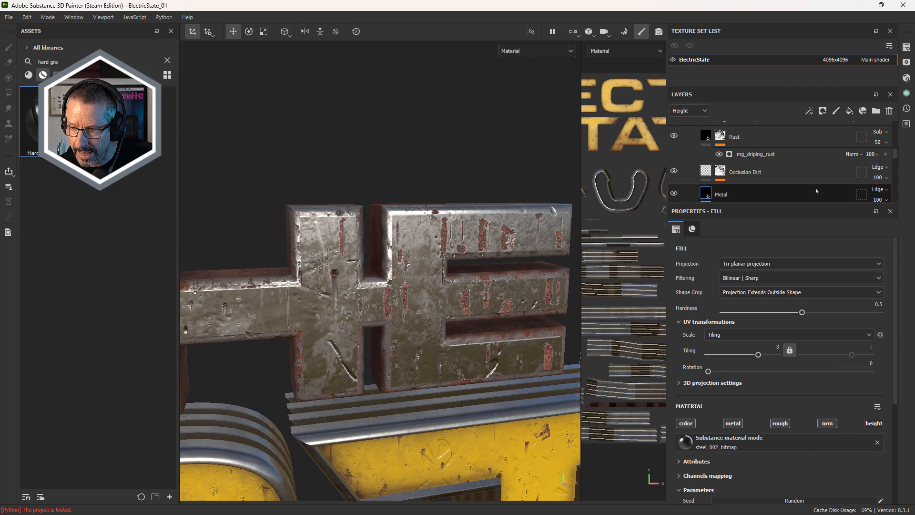
Compare the THE letters with the Metal layer and its Fill effect hidden and shown
left_click_drag(815, 203, 814, 377)
left_click(704, 211)
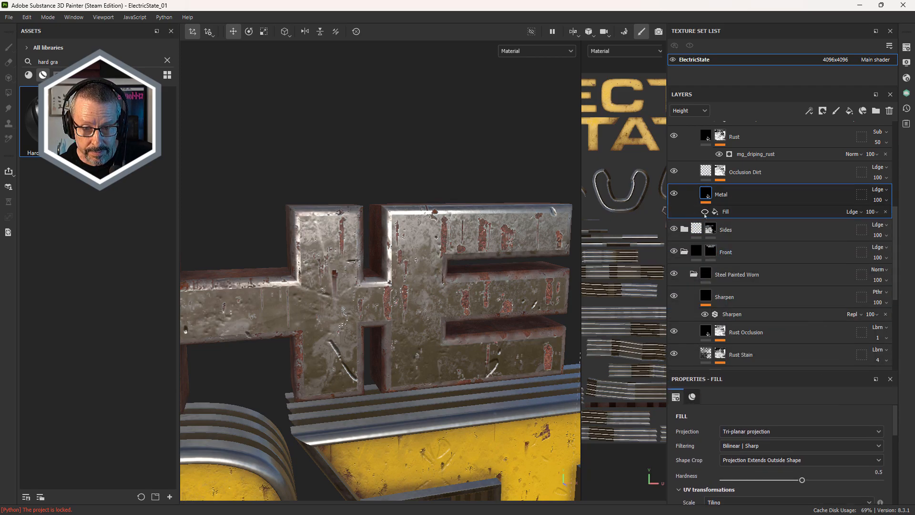
left_click(674, 193)
left_click(674, 194)
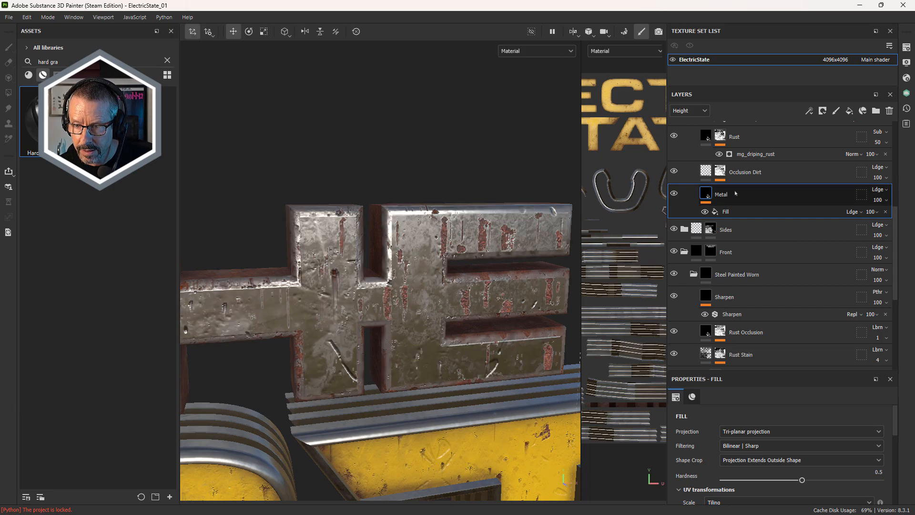
Turn off the normal and height channels in the Fill effect of the Metal layer, comparing the lettering with and without height
left_click(726, 212)
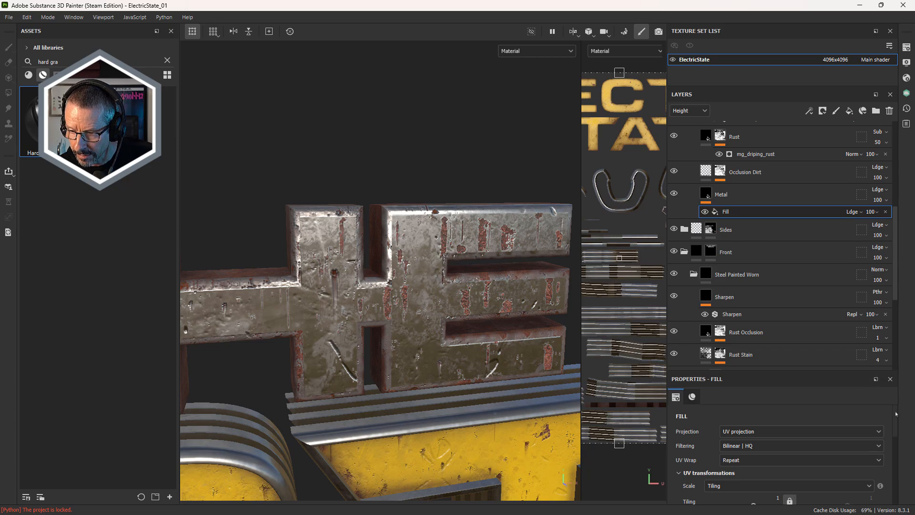
left_click_drag(895, 413, 902, 462)
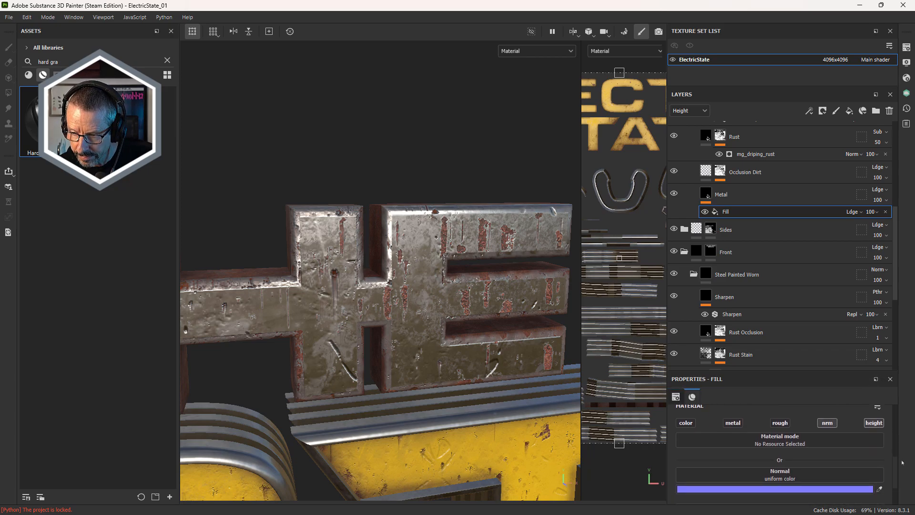
left_click(829, 423)
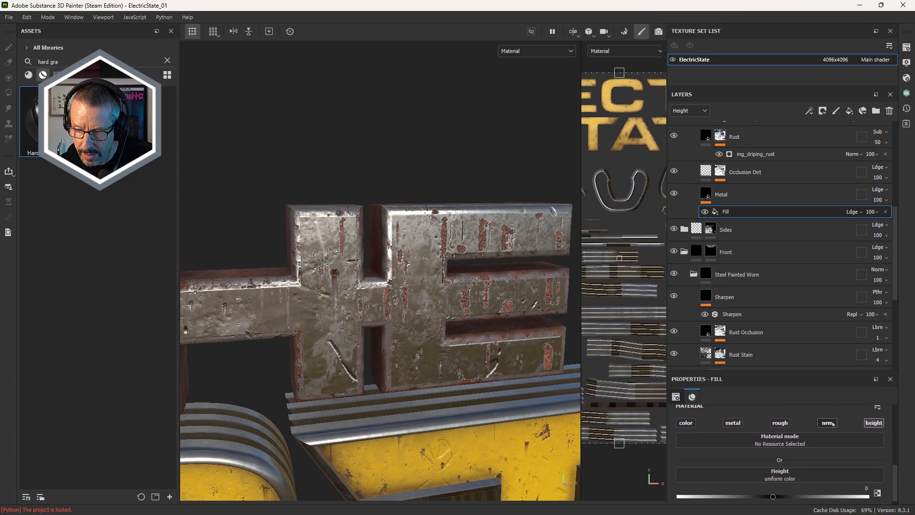
left_click(878, 426)
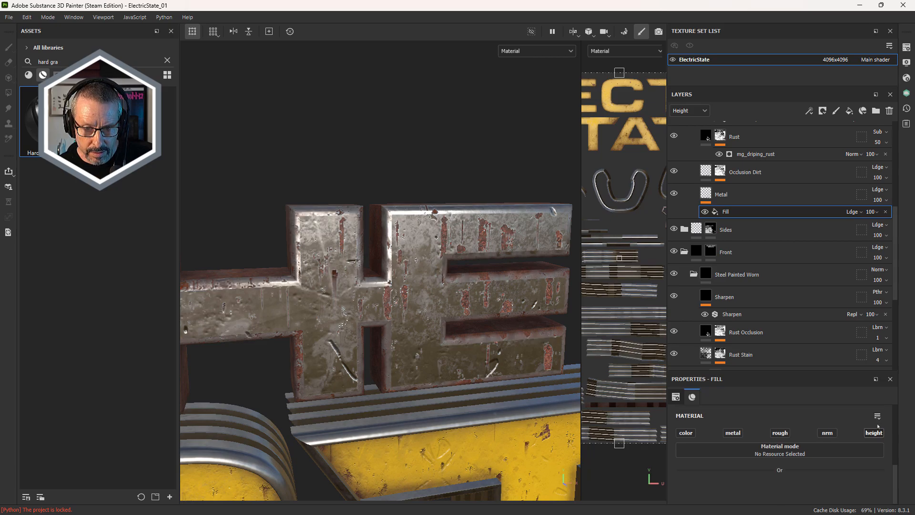
left_click(874, 432)
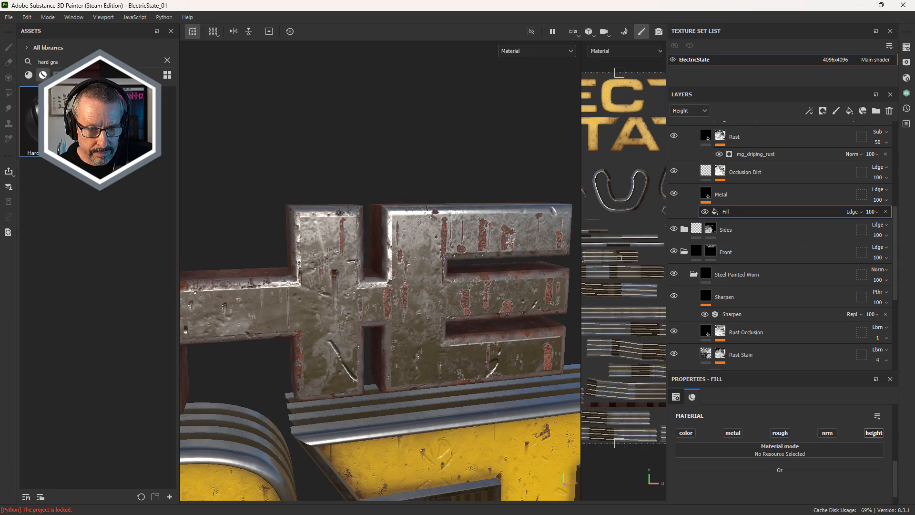
right_click_drag(380, 286, 334, 279, "alt")
left_click_drag(334, 278, 281, 252, "alt")
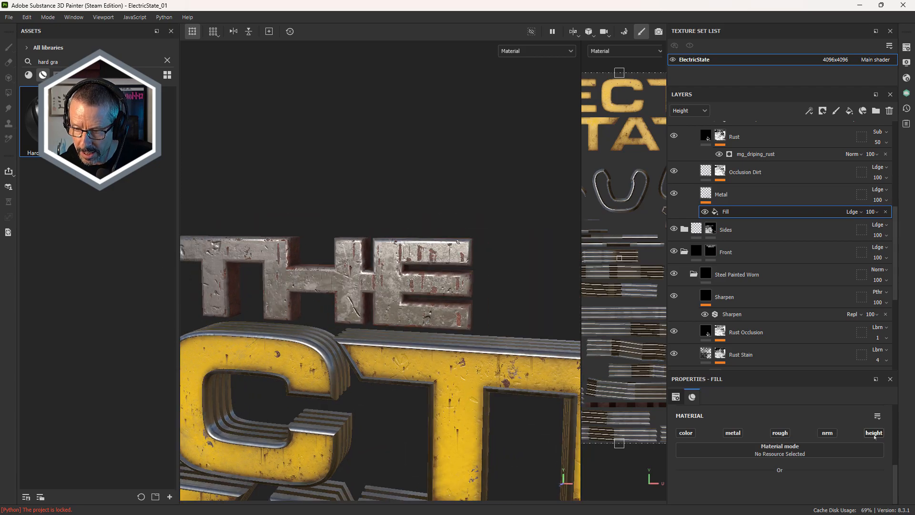
left_click(873, 432)
left_click(873, 434)
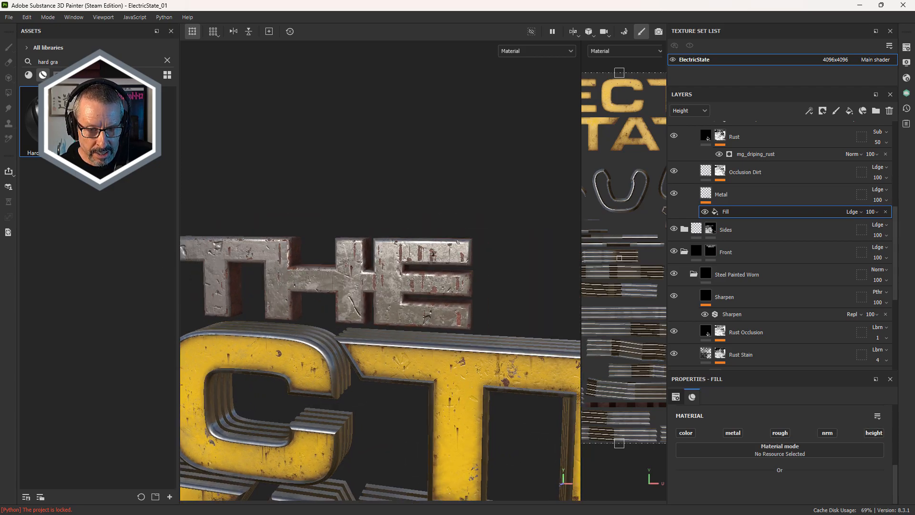
Delete the Occlusion Dirt layer from The folder's steel copy and compare the letters with the Rust layer hidden and shown
right_click_drag(381, 286, 368, 202, "alt")
left_click_drag(367, 202, 302, 248, "alt")
right_click_drag(302, 248, 465, 238, "alt")
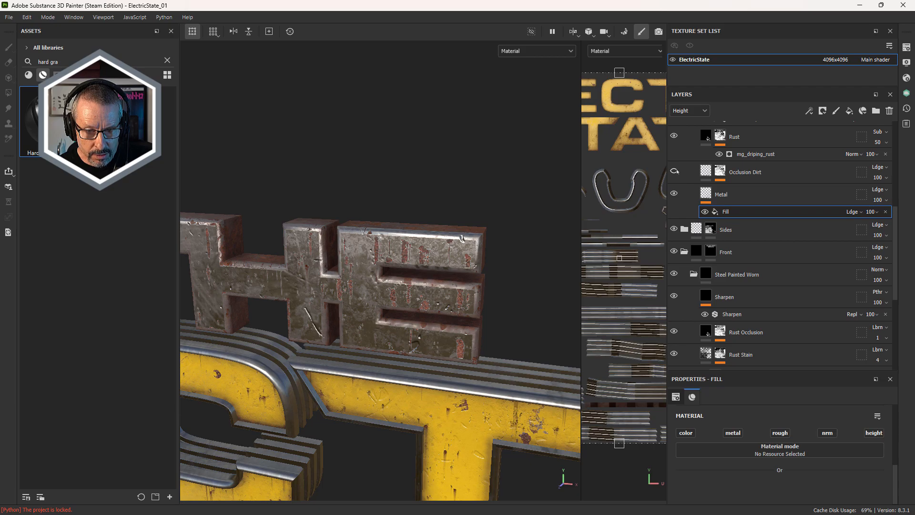
left_click(746, 173)
key("Delete")
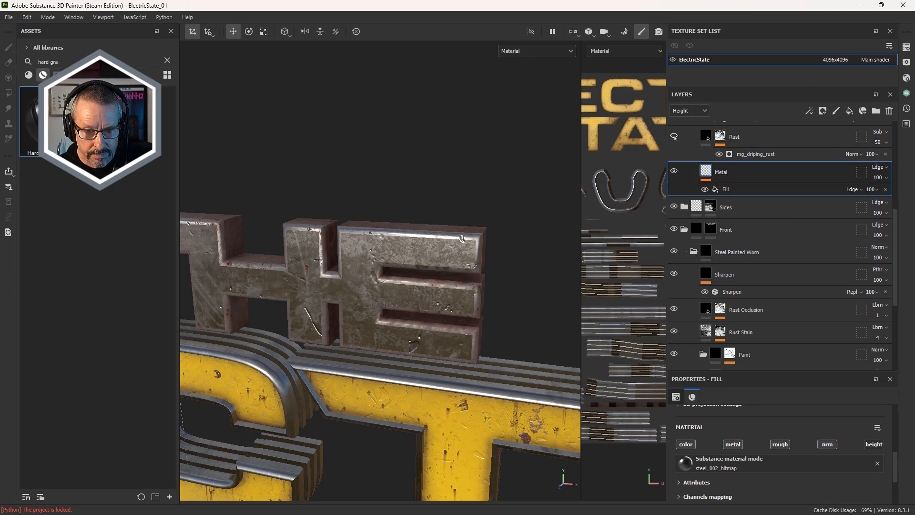
left_click(674, 136)
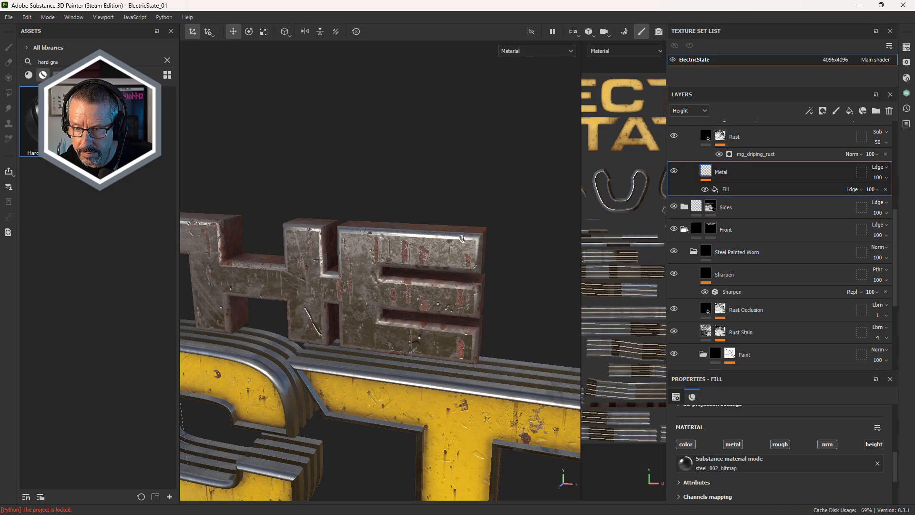
Compare the bevels and recesses of the E up close with the Rust Occlusion layer hidden and shown
scroll(684, 228, "up", 3)
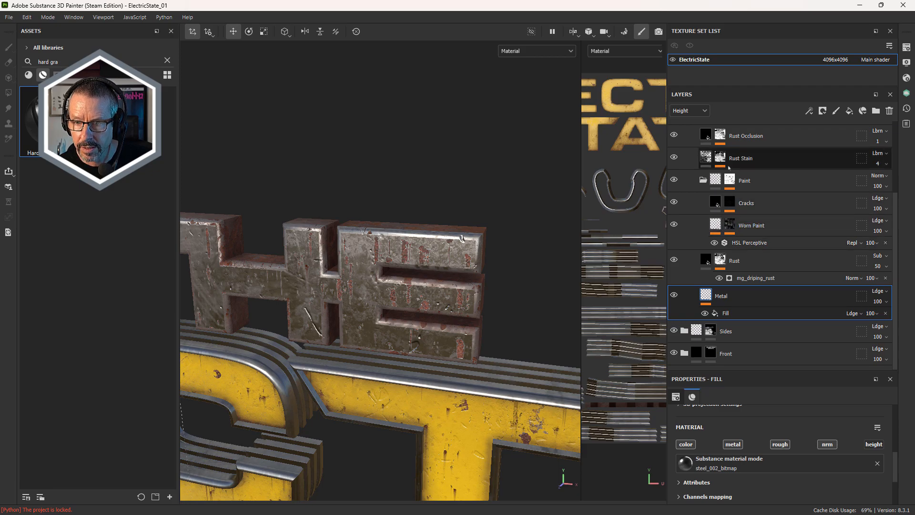
scroll(744, 209, "up", 2)
scroll(744, 210, "up", 1)
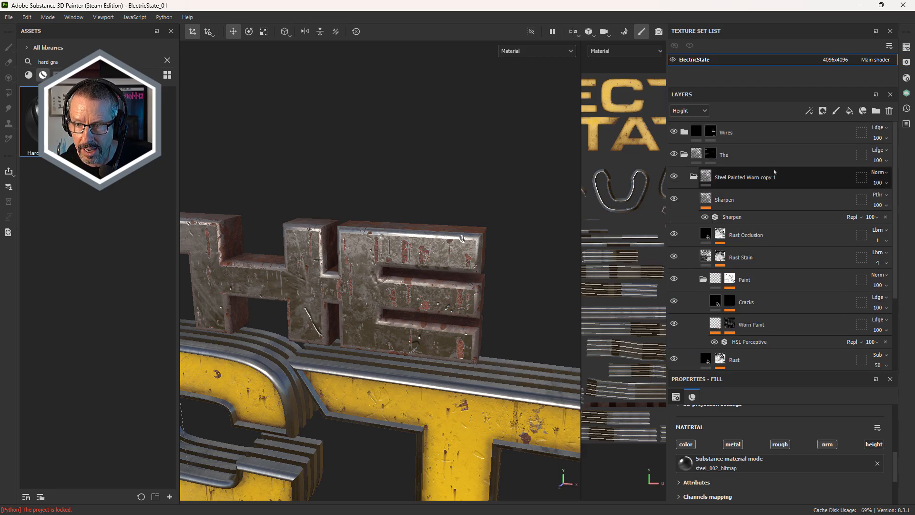
left_click(752, 184)
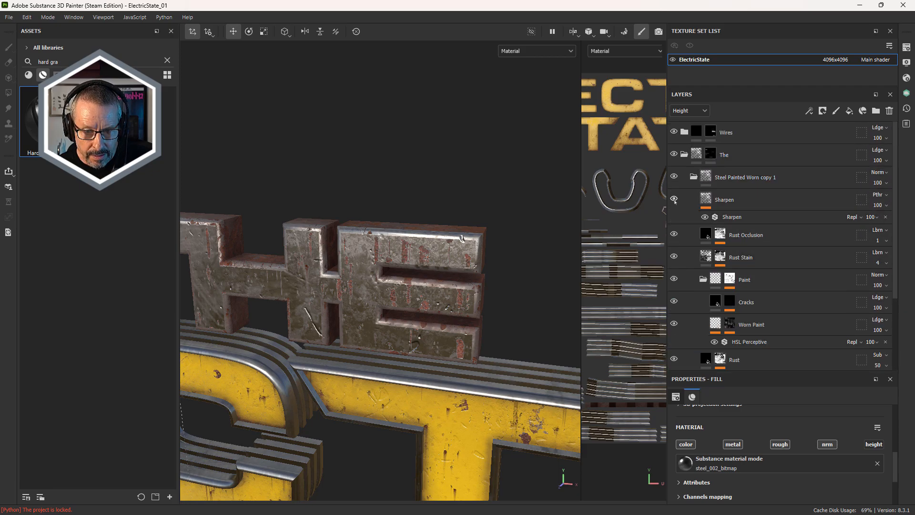
left_click_drag(444, 224, 512, 278, "alt")
scroll(372, 239, "up", 3)
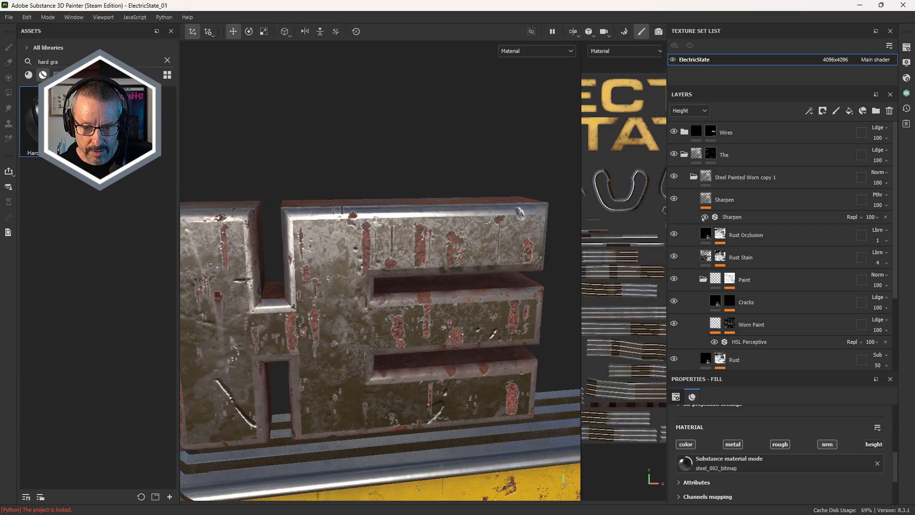
left_click(674, 234)
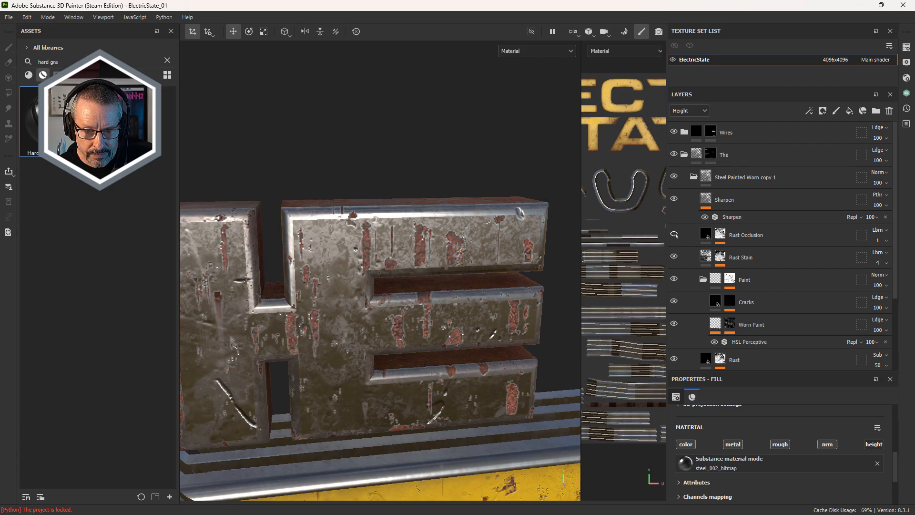
left_click(674, 234)
left_click(673, 234)
left_click(674, 234)
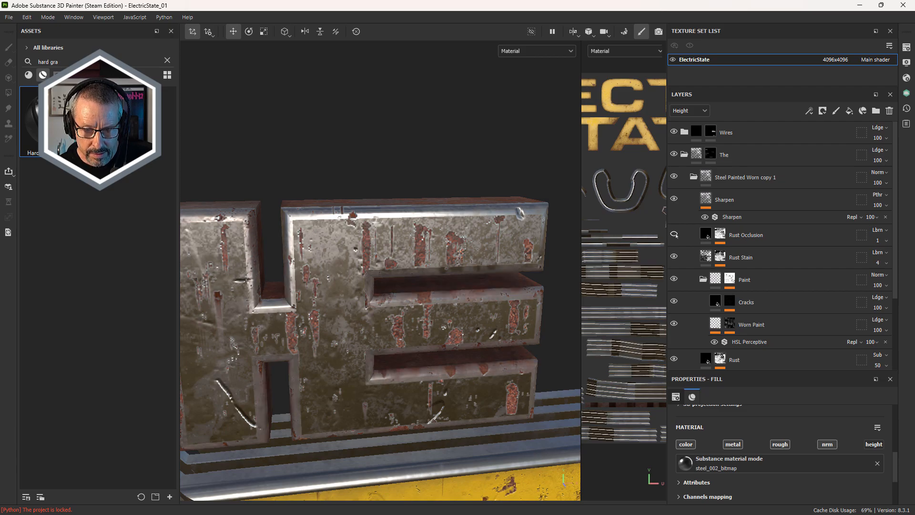
Show the Rust Occlusion layer and set Use Triplanar to True in its mask's Mask Builder generator
left_click(674, 234)
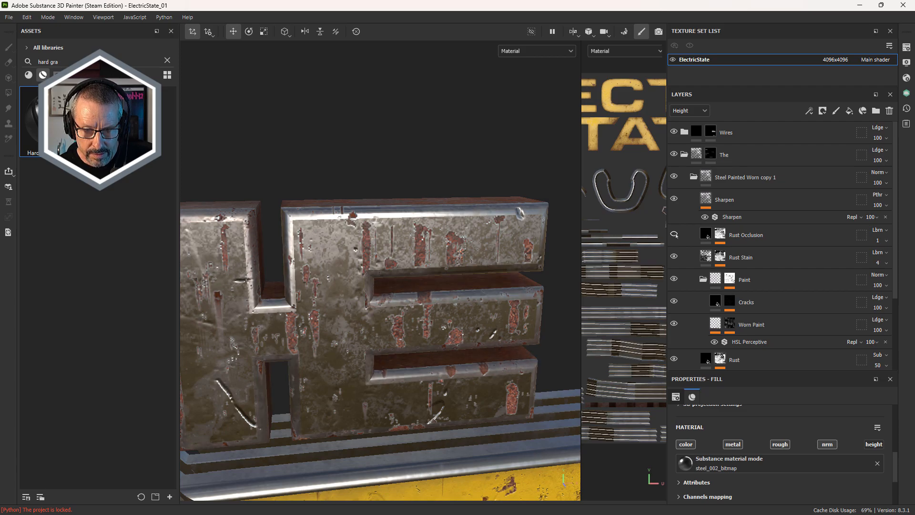
left_click(720, 234)
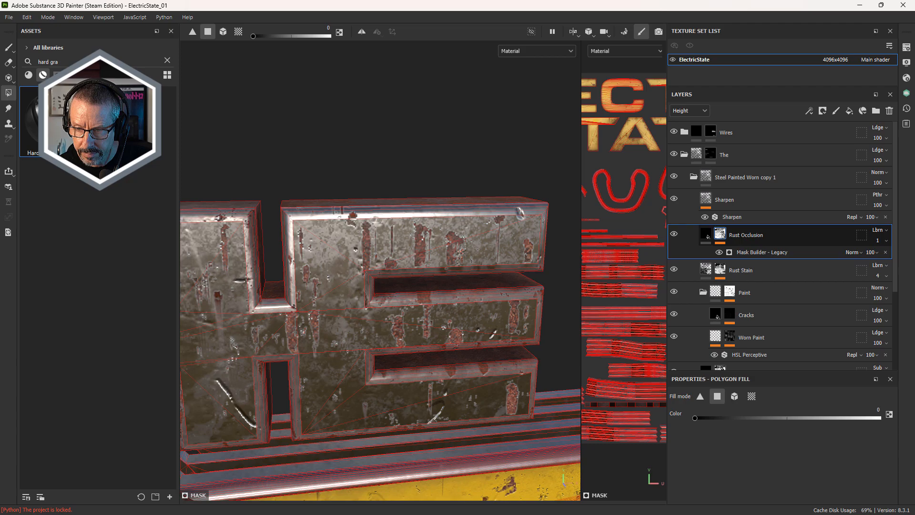
left_click(745, 253)
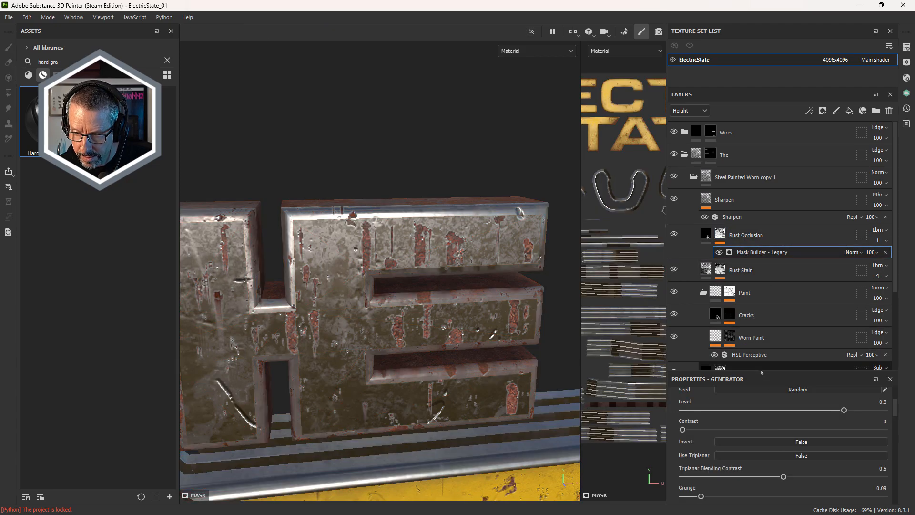
left_click_drag(761, 372, 762, 256)
left_click(802, 339)
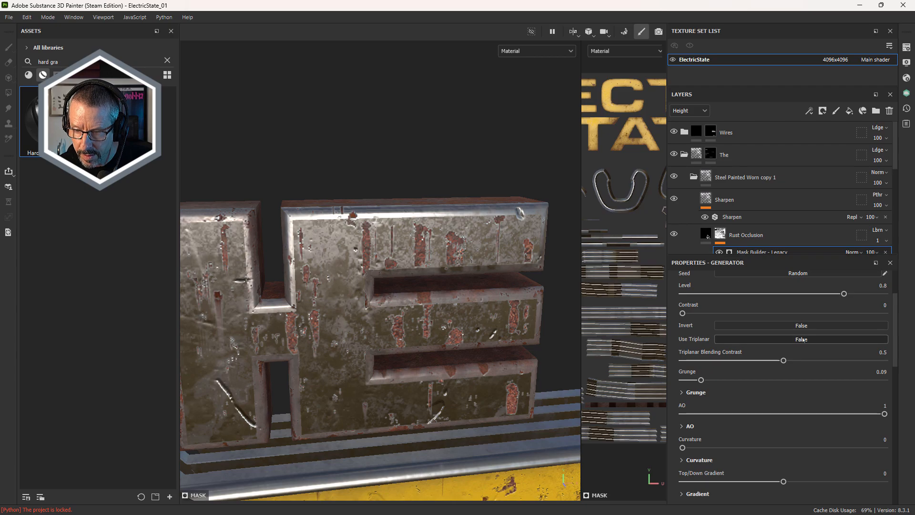
left_click(802, 339)
left_click(801, 339)
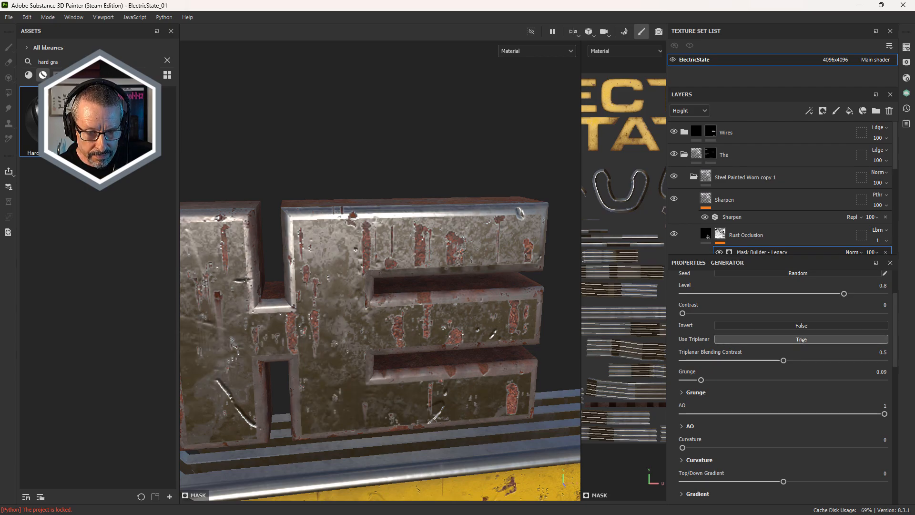
scroll(334, 257, "down", 4)
left_click_drag(333, 257, 281, 250, "alt")
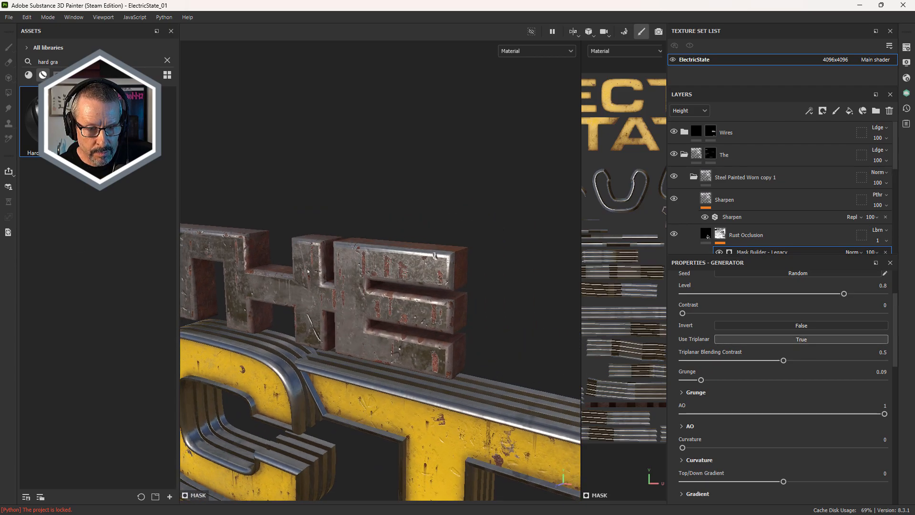
Set Rust Spreading to 0.4 in the dripping rust generator on the Rust Stain layer's mask
left_click_drag(763, 255, 767, 396)
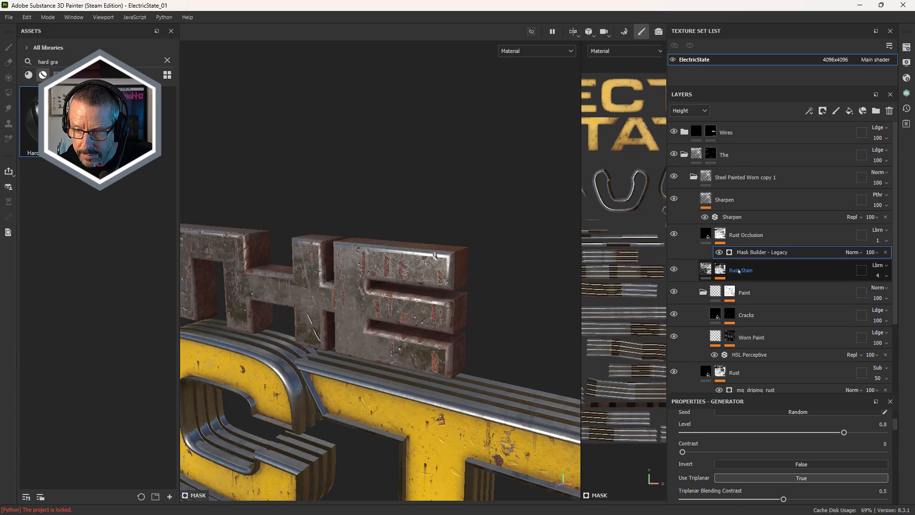
left_click(720, 270)
left_click(746, 289)
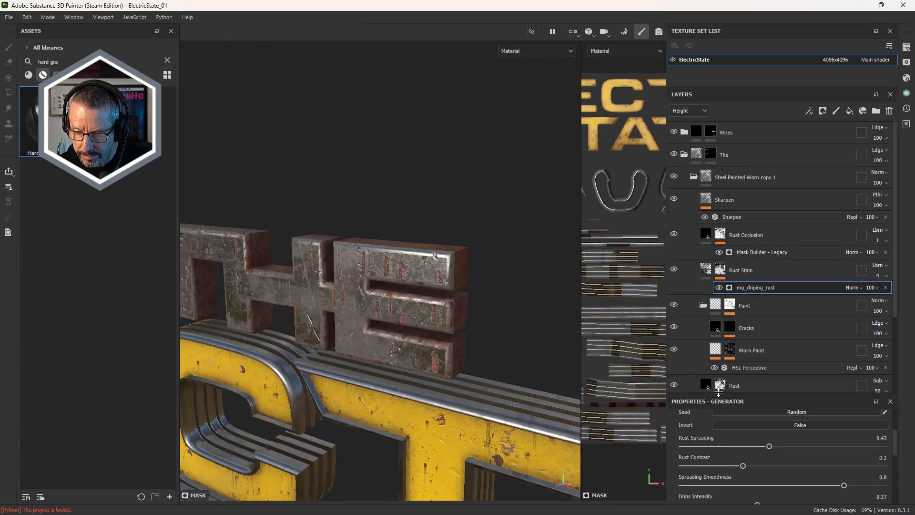
left_click_drag(718, 392, 718, 252)
scroll(761, 299, "up", 1)
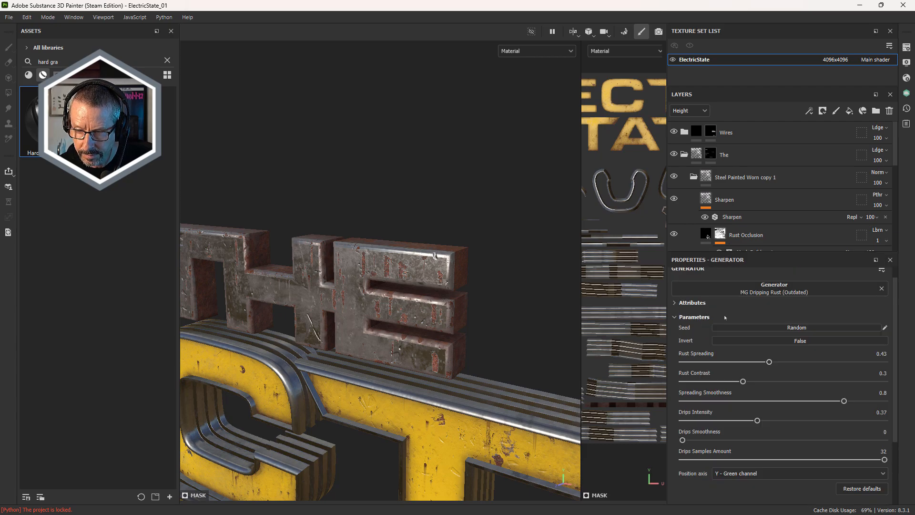
scroll(755, 308, "down", 3)
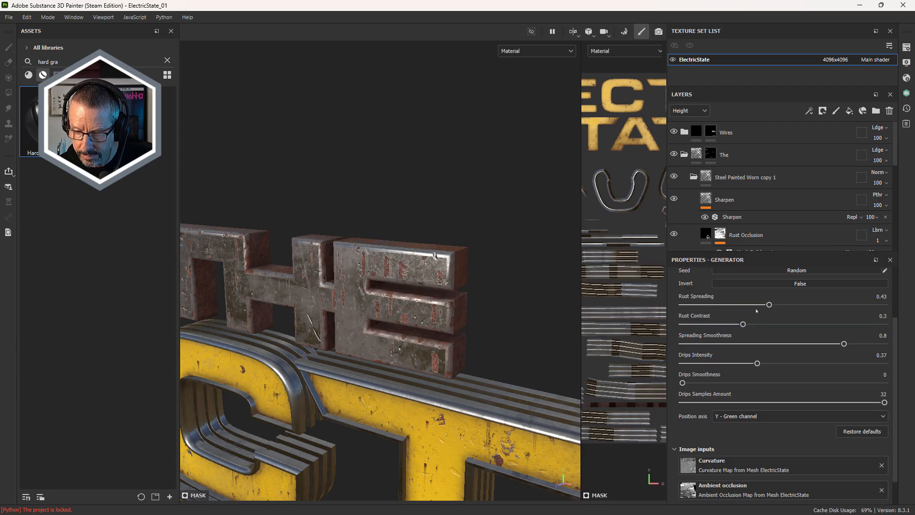
scroll(756, 308, "up", 3)
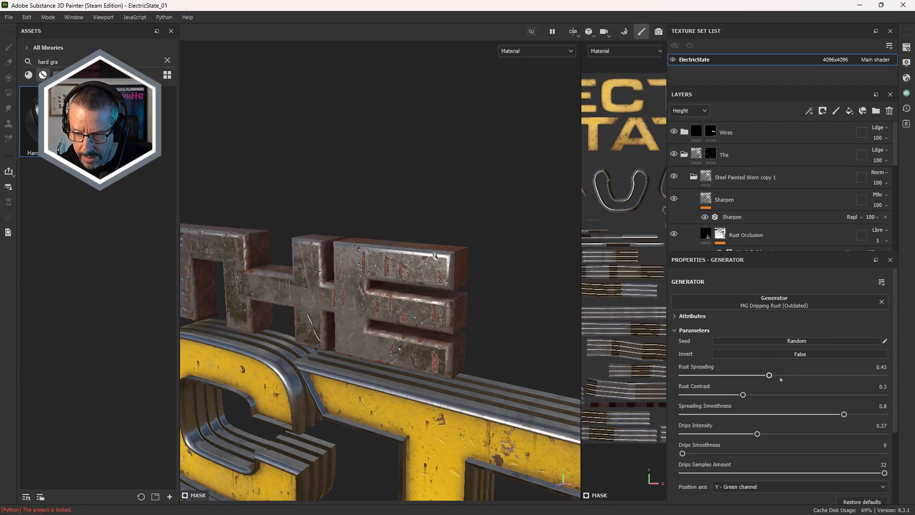
mouse_move(769, 375)
left_mouse_down()
mouse_move(792, 379)
mouse_move(764, 384)
left_mouse_up()
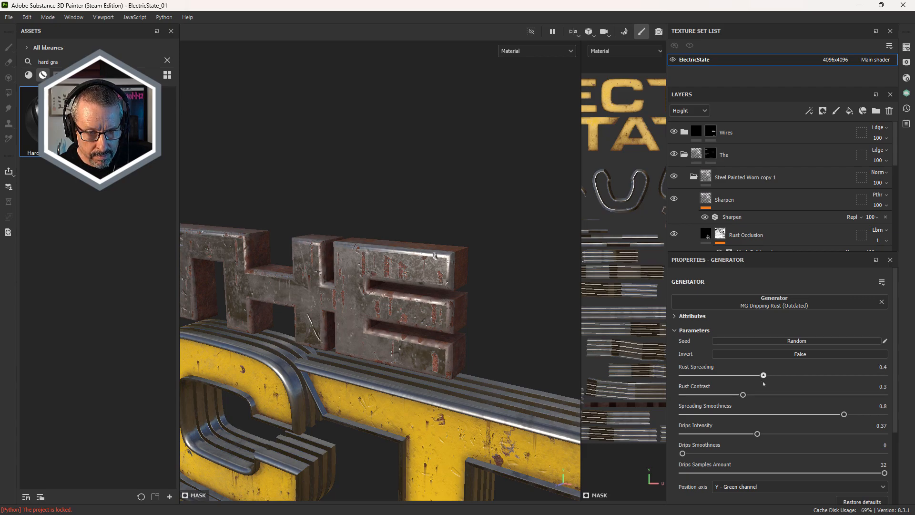
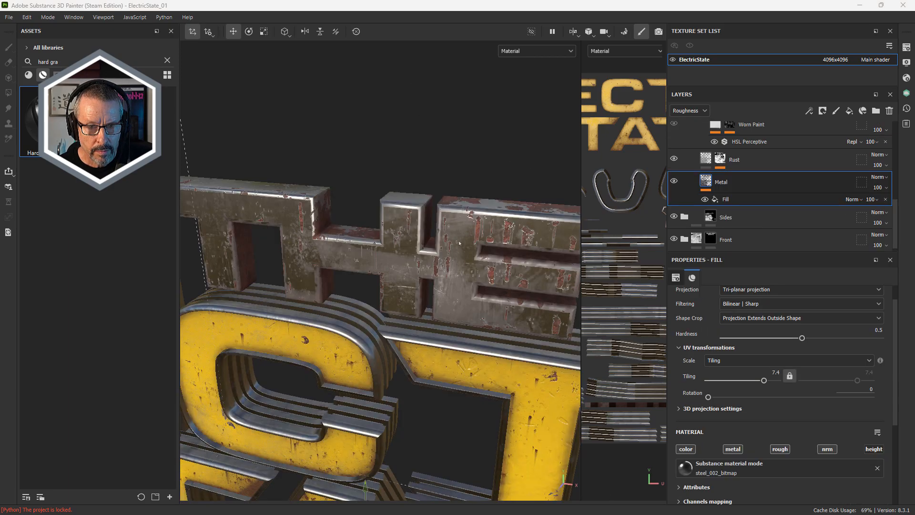
Delete the Paint folder and the Rust Stain layer from The folder's steel copy
left_click_drag(458, 229, 537, 237, "alt")
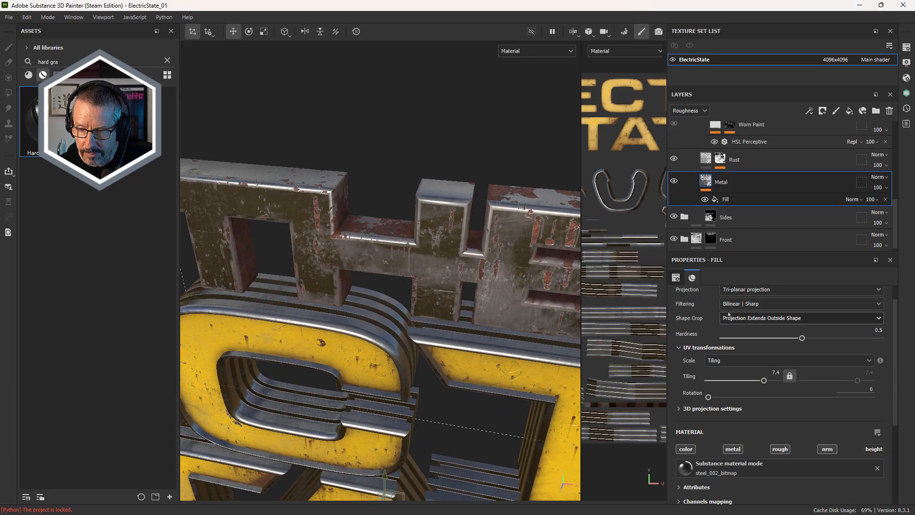
left_click_drag(355, 210, 419, 227, "alt")
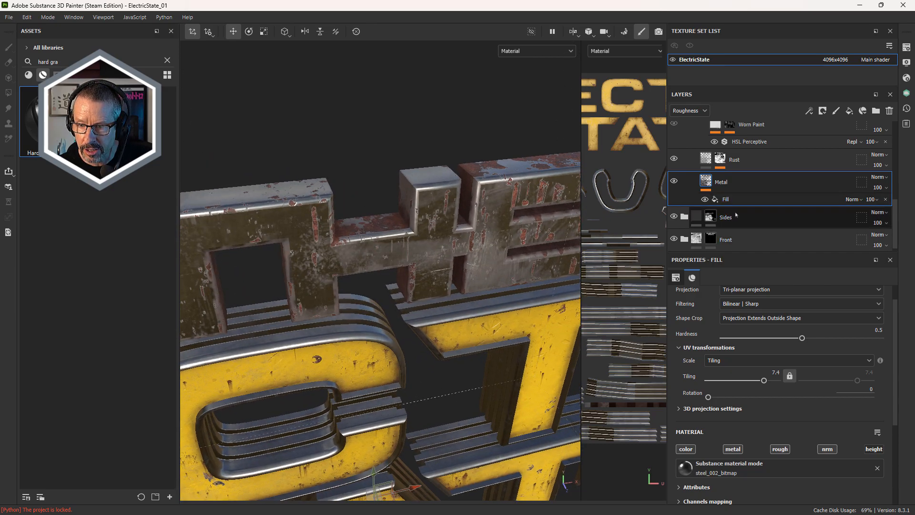
left_click_drag(746, 251, 743, 392)
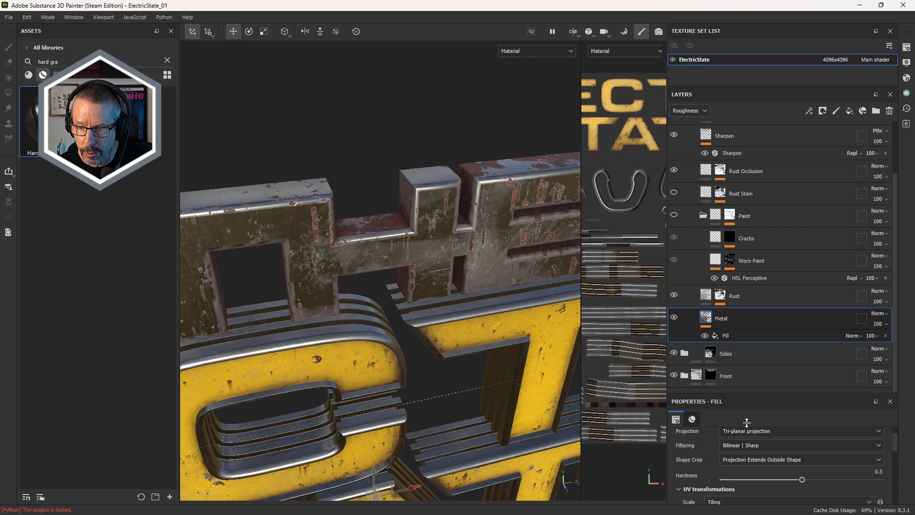
left_click(702, 215)
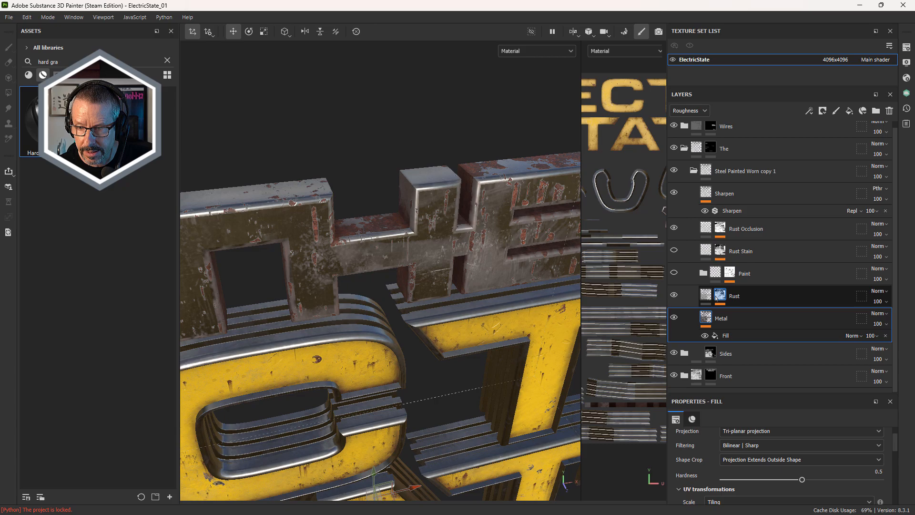
left_click(760, 275)
key("Delete")
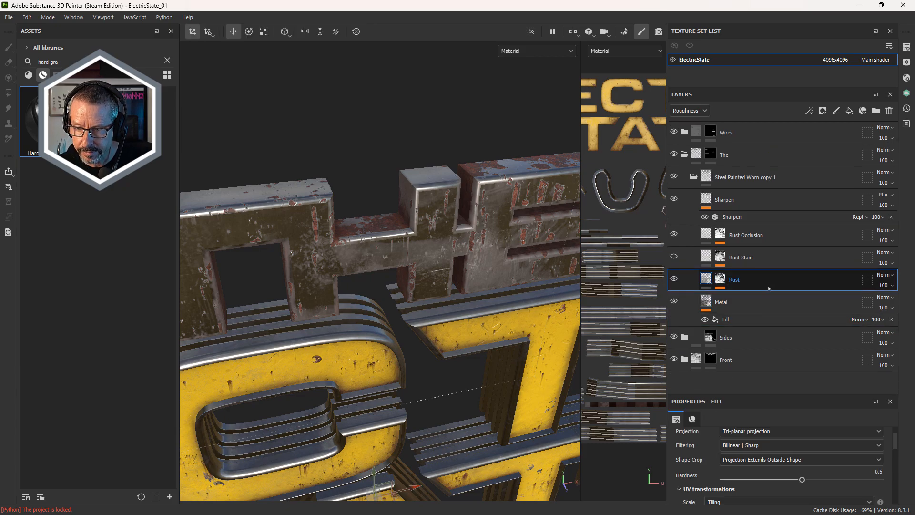
left_click(759, 259)
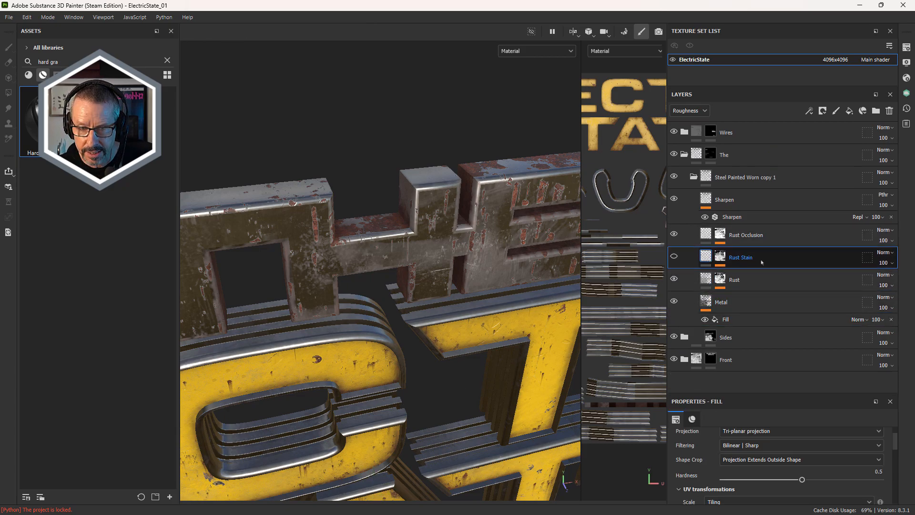
key("Delete")
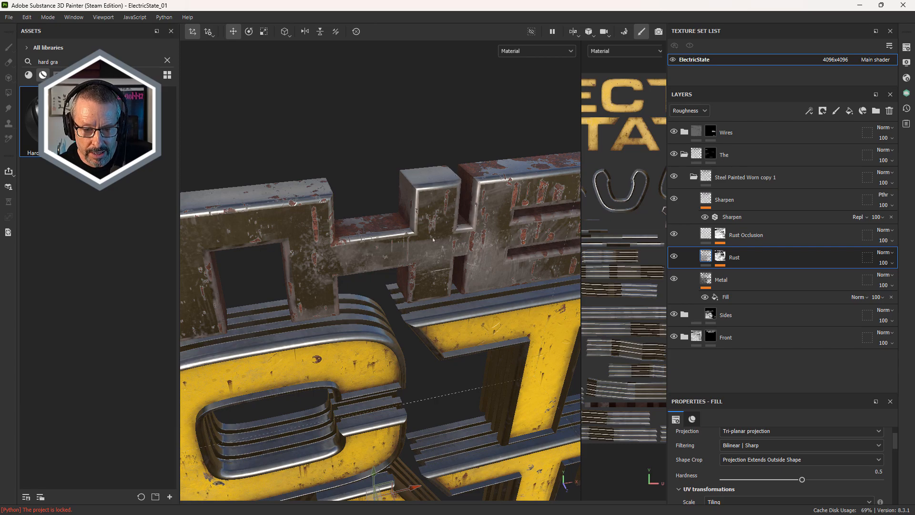
Compare the upper faces of the THE letters with the Rust Occlusion and Rust layers hidden and shown
scroll(436, 221, "down", 3)
left_click_drag(436, 220, 559, 207, "alt")
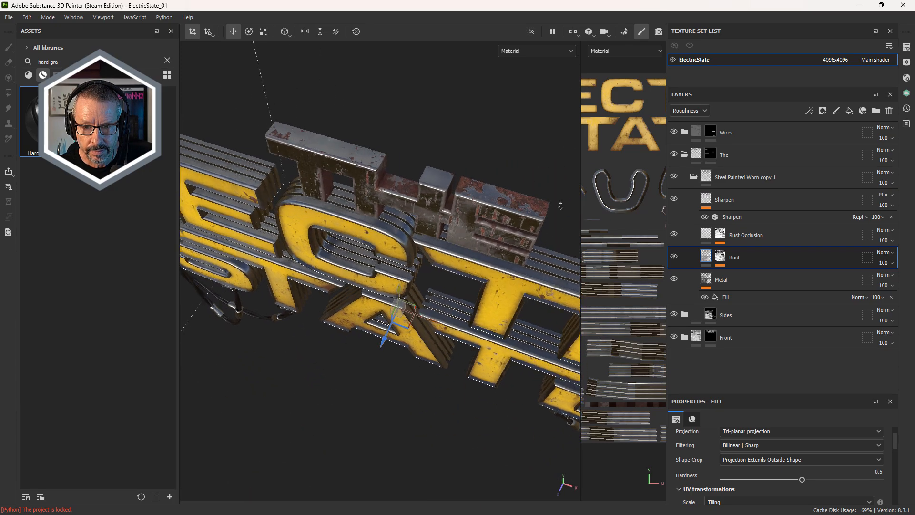
scroll(559, 206, "up", 2)
left_click(673, 234)
left_click(674, 234)
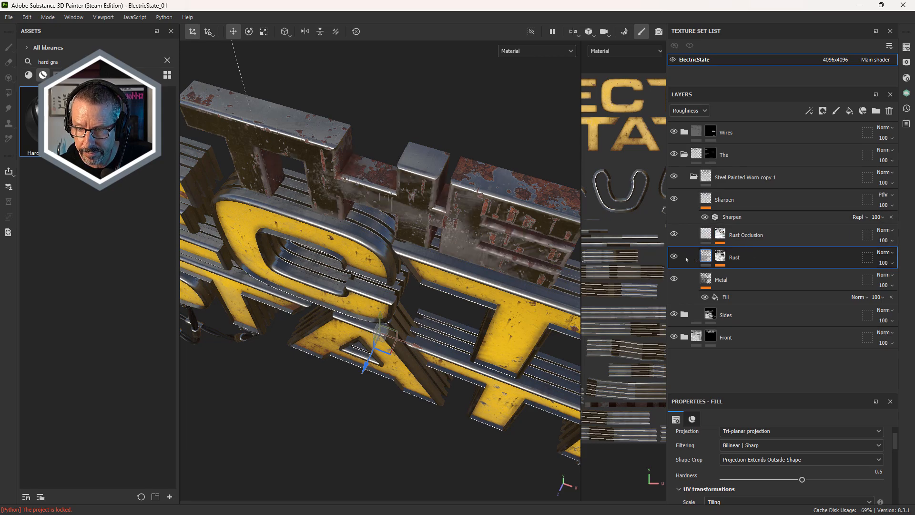
left_click(674, 256)
Set Spreading Smoothness to 0.01 in the dripping rust generator on the Rust layer's mask
left_click(720, 256)
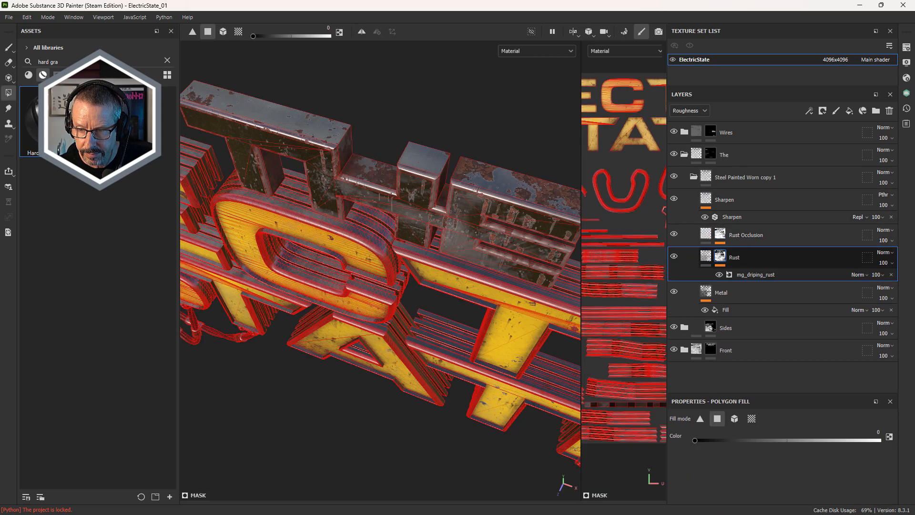
left_click(743, 277)
left_click_drag(765, 391, 765, 192)
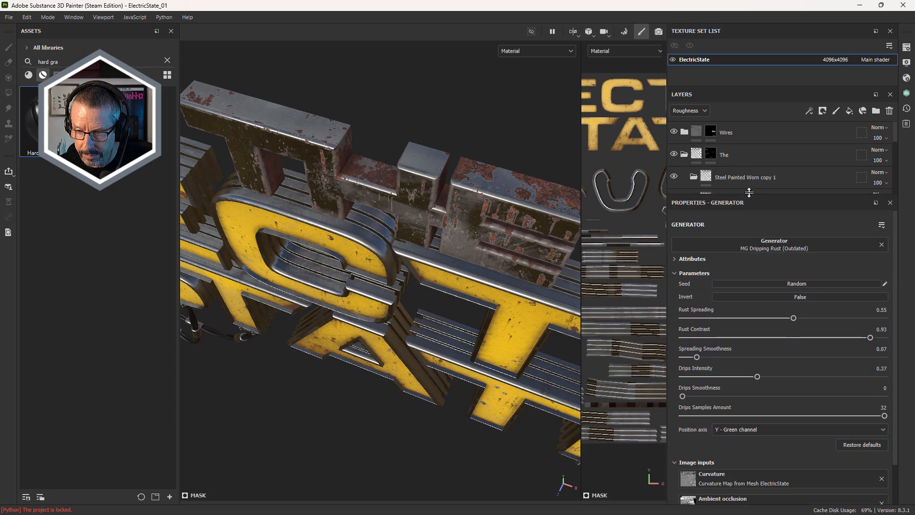
left_click_drag(697, 356, 686, 357)
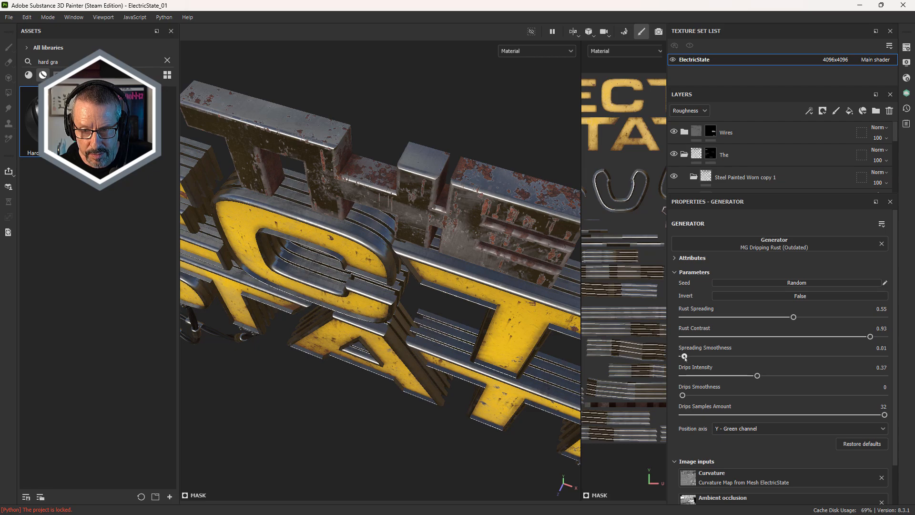
Examine the rusted THE lettering against the whole title from a distance and up close
left_click_drag(428, 240, 391, 220, "alt")
scroll(419, 158, "down", 3)
scroll(439, 224, "down", 3)
middle_click_drag(429, 219, 419, 250, "alt")
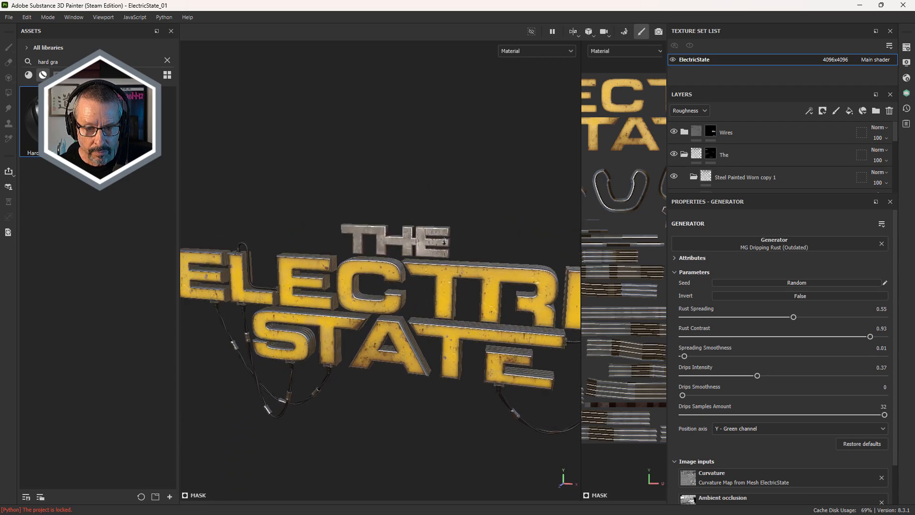
scroll(419, 251, "up", 3)
left_click_drag(419, 251, 449, 250, "alt")
scroll(450, 211, "up", 2)
left_click_drag(392, 225, 400, 206, "alt")
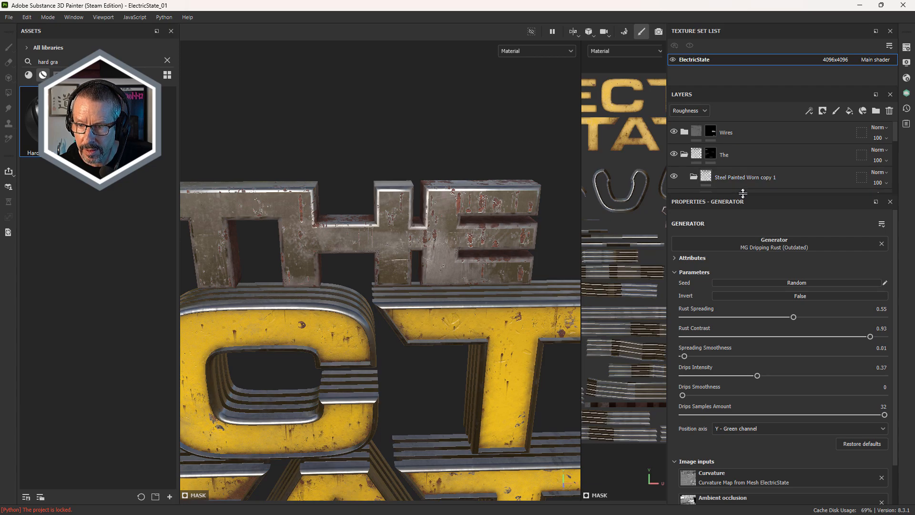
Try removing the steel_002_bitmap material from the Metal layer's fill, and undo the removal
left_click_drag(744, 192, 744, 372)
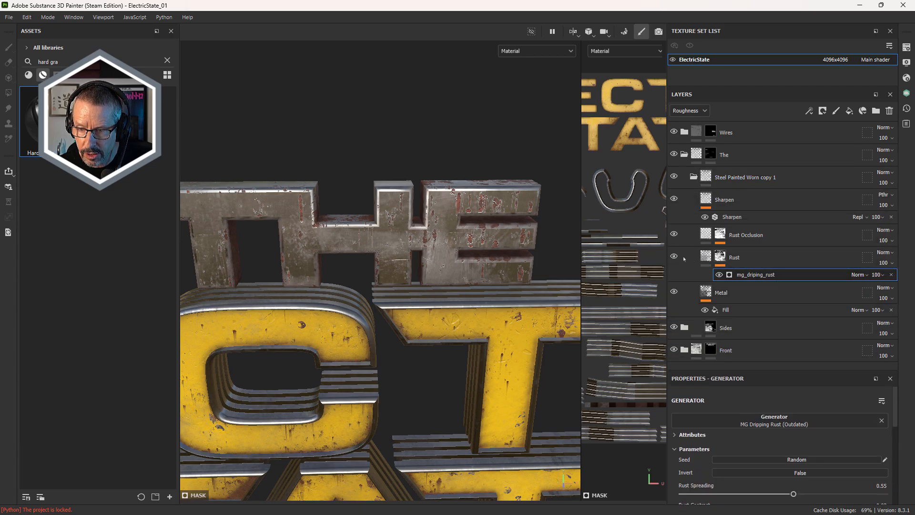
left_click(722, 292)
left_click_drag(760, 371, 748, 174)
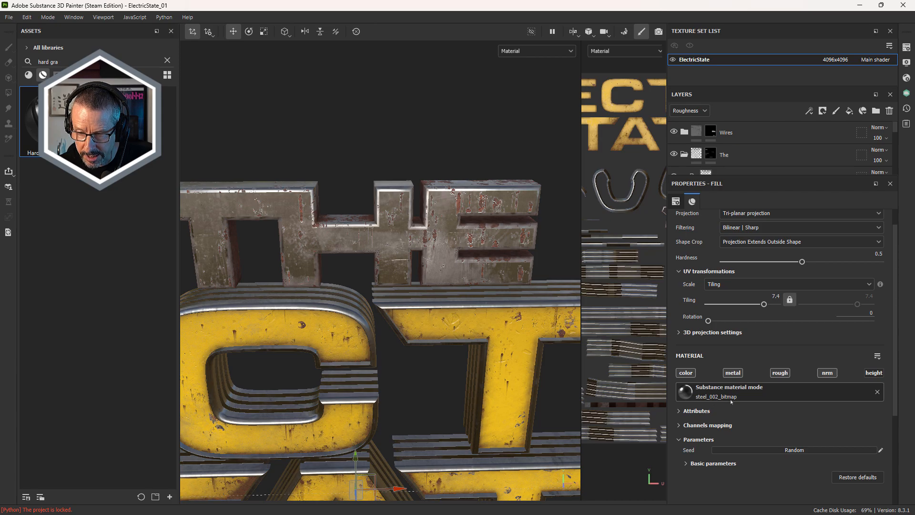
left_click(876, 392)
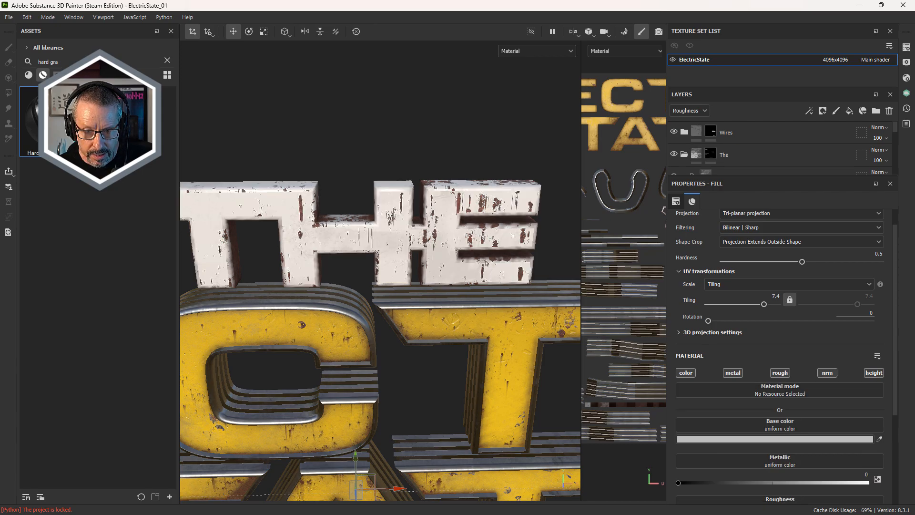
key("ctrl+z")
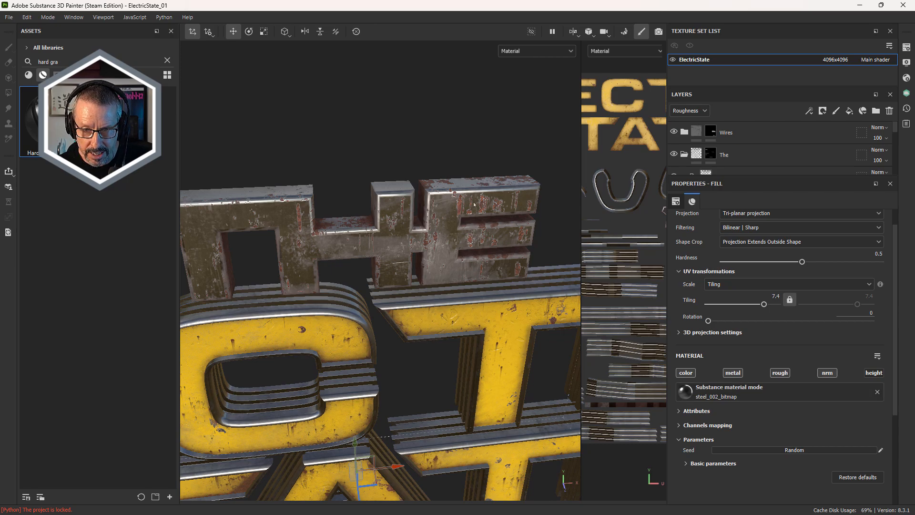
Add a new fill layer directly above the Metal layer in The folder's steel copy
left_click_drag(730, 186, 728, 338)
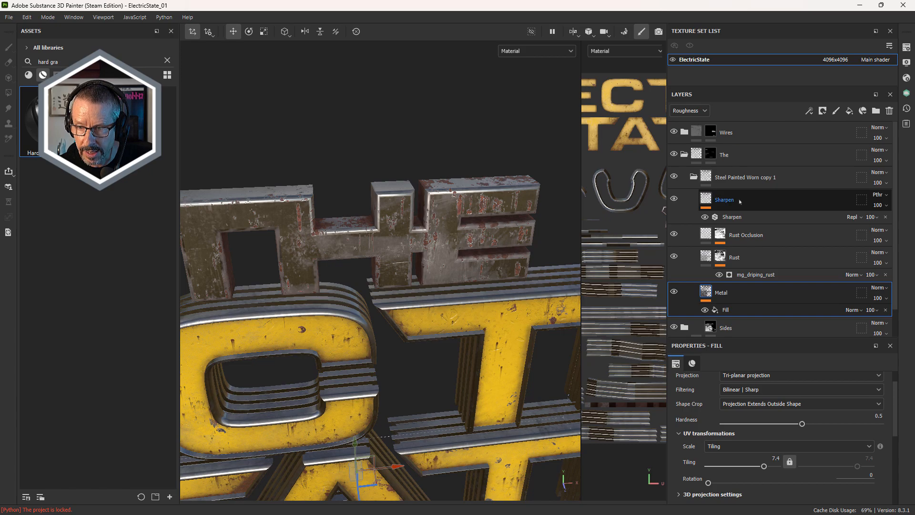
left_click(750, 256)
scroll(749, 244, "down", 1)
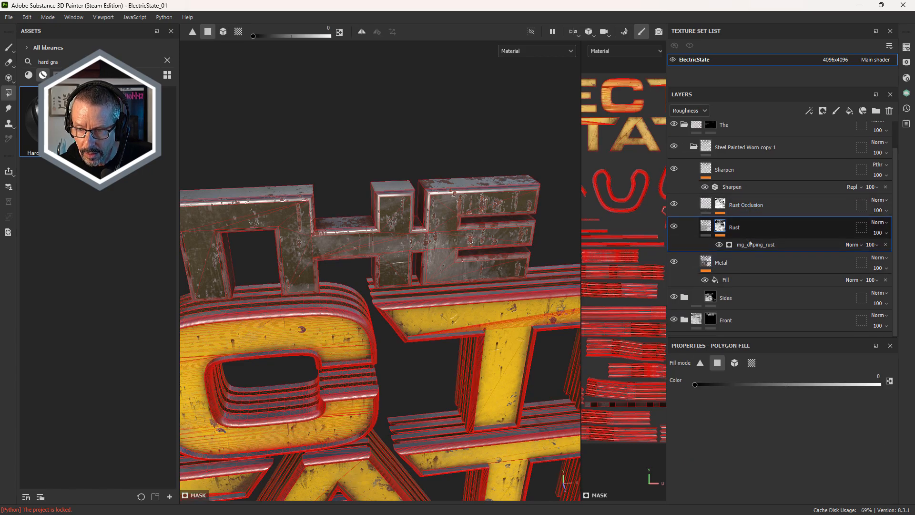
left_click(746, 262)
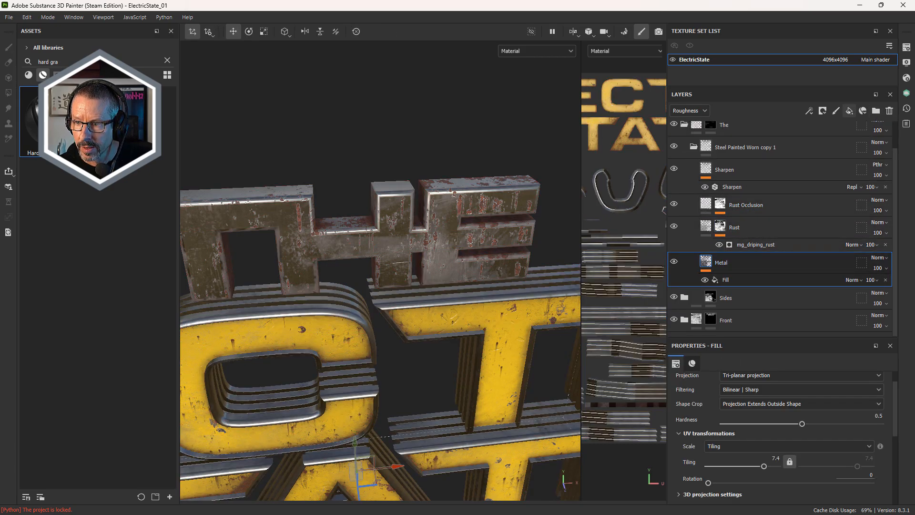
left_click(849, 111)
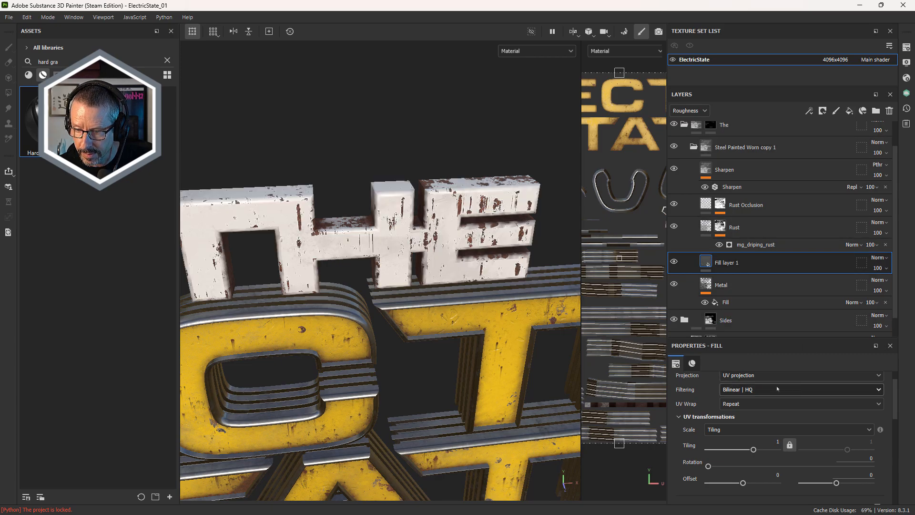
Limit the new fill layer above Metal to the roughness channel and set its Roughness to 0.3020
left_click_drag(764, 338, 739, 149)
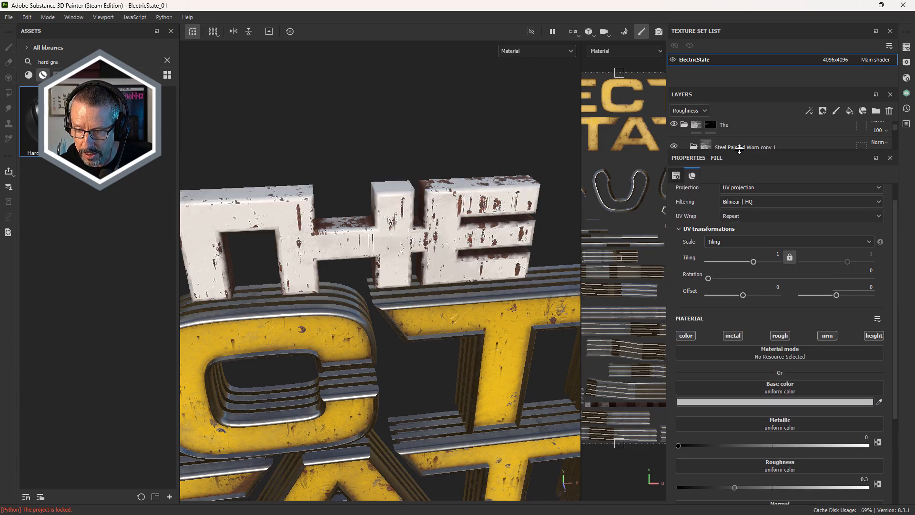
left_click(781, 336)
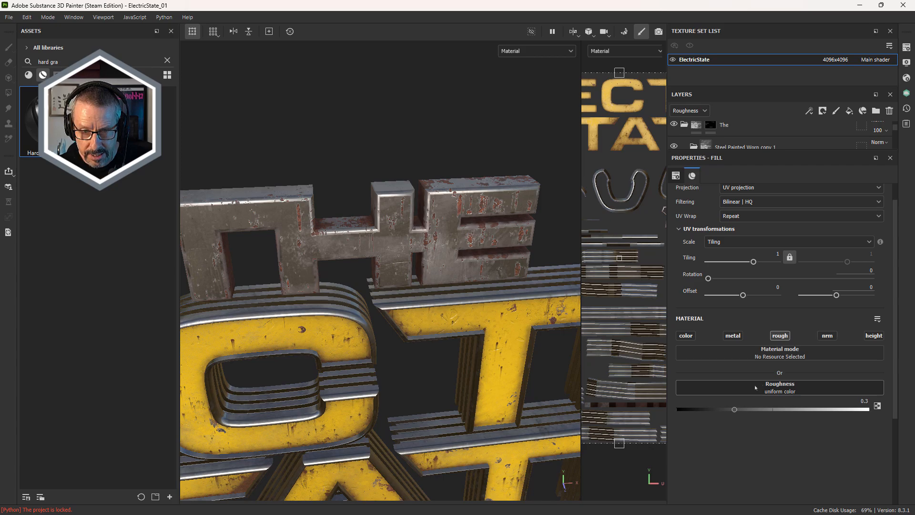
left_click_drag(735, 409, 753, 409)
left_click_drag(476, 214, 305, 233, "alt")
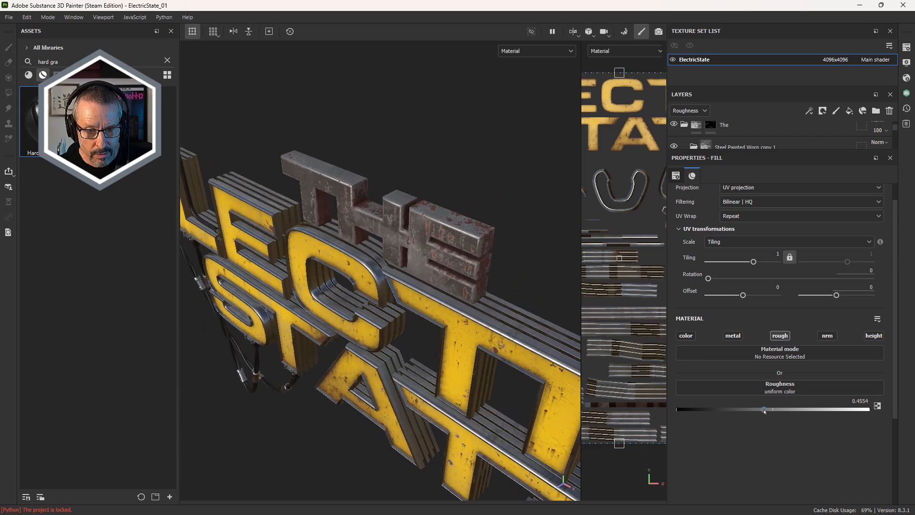
left_click_drag(767, 413, 783, 412)
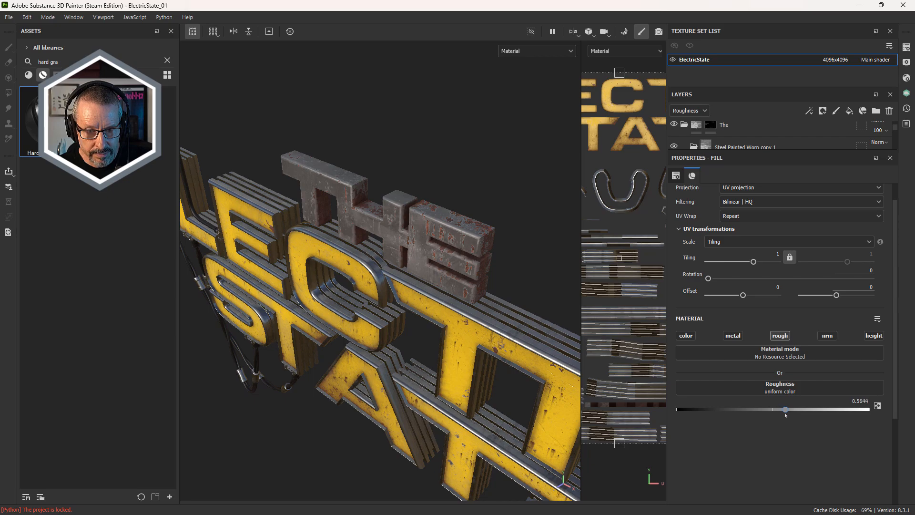
left_click_drag(470, 194, 496, 198, "alt")
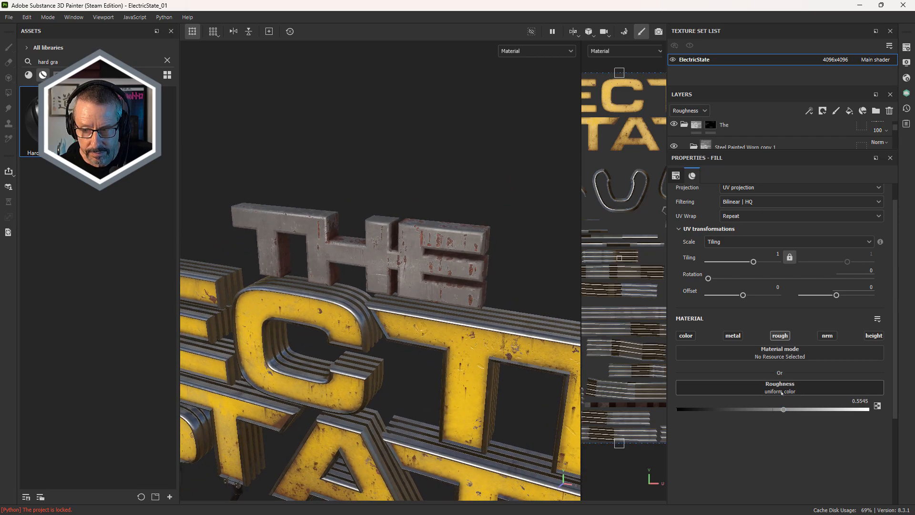
mouse_move(784, 409)
left_mouse_down()
mouse_move(753, 416)
mouse_move(751, 426)
left_mouse_up()
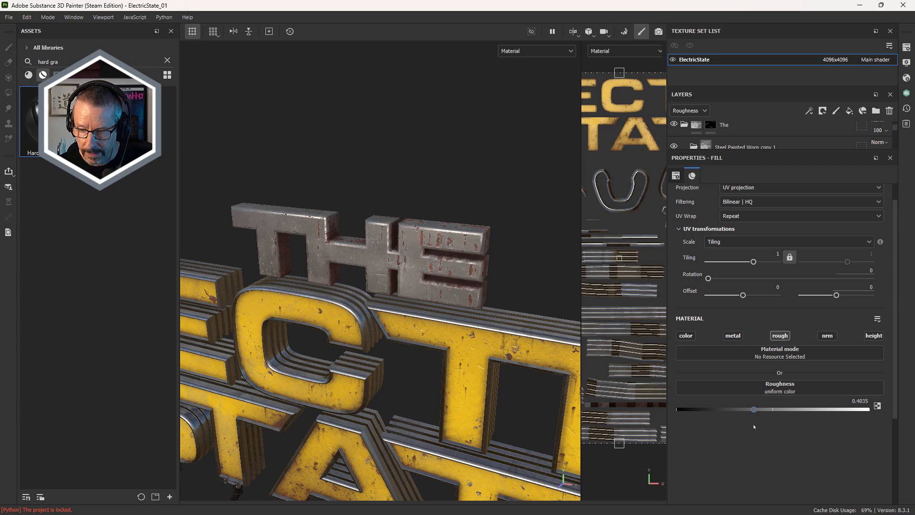
left_click_drag(754, 426, 753, 425)
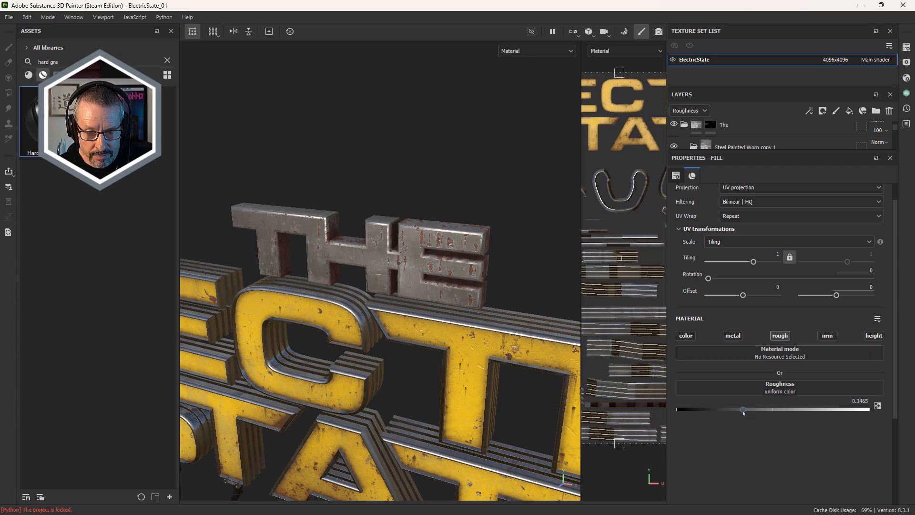
left_click_drag(747, 412, 734, 411)
Examine the metal THE lettering and the yellow letters with steel sides from several angles and distances
left_click_drag(348, 200, 465, 200, "alt")
scroll(421, 227, "down", 3)
left_click_drag(420, 227, 377, 291, "alt")
scroll(474, 220, "down", 3)
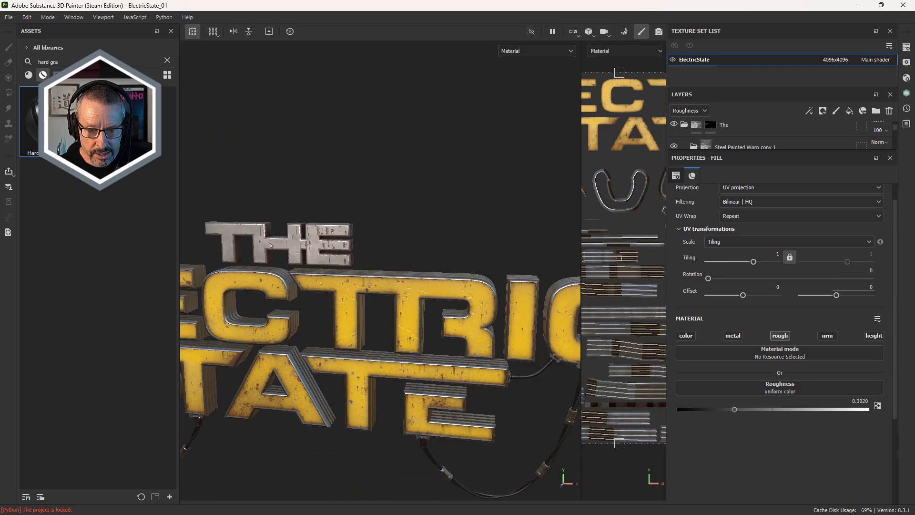
left_click_drag(429, 224, 312, 268, "alt")
scroll(420, 272, "up", 3)
middle_click_drag(419, 274, 429, 256, "alt")
left_click_drag(428, 256, 414, 315, "alt")
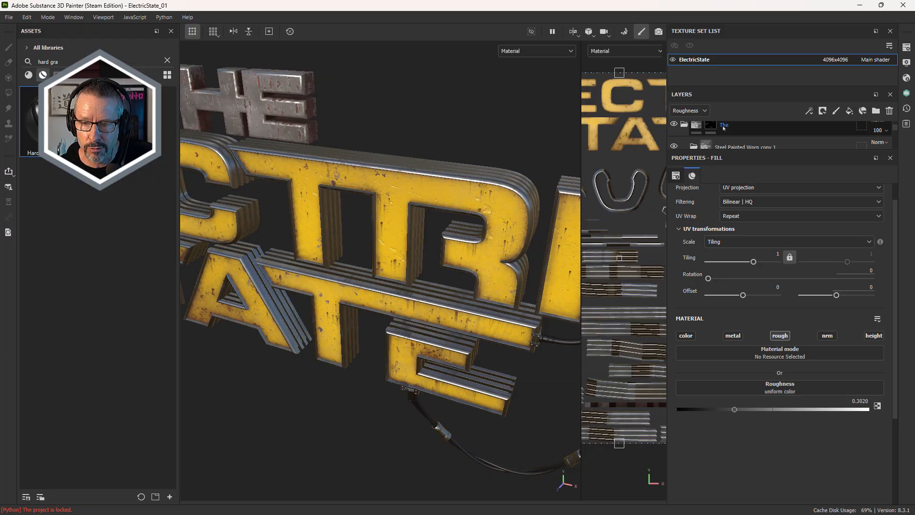
scroll(388, 190, "down", 2)
left_click_drag(382, 191, 398, 241, "alt")
scroll(405, 198, "up", 4)
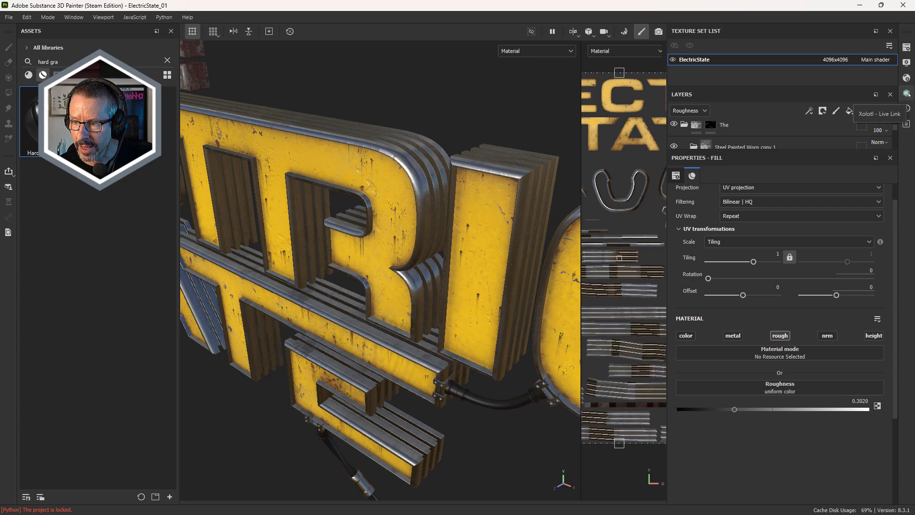
Send the ElectricState texture set to Blender through Xolotl Live Link with the Standard preset and exr format
left_click(906, 94)
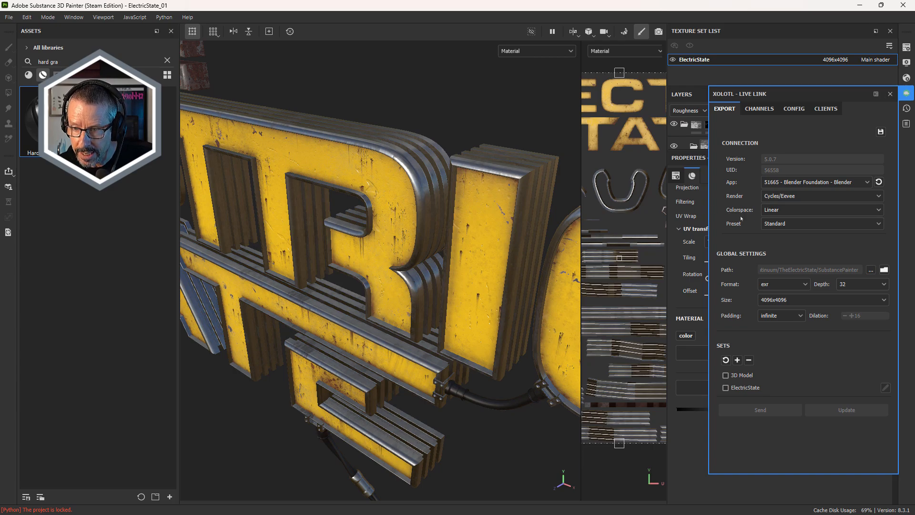
left_click(779, 223)
left_click(764, 234)
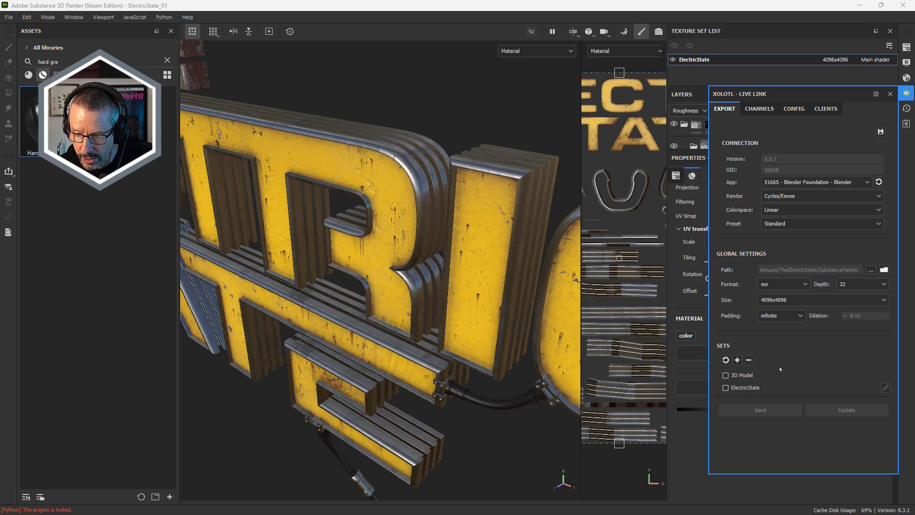
left_click(726, 387)
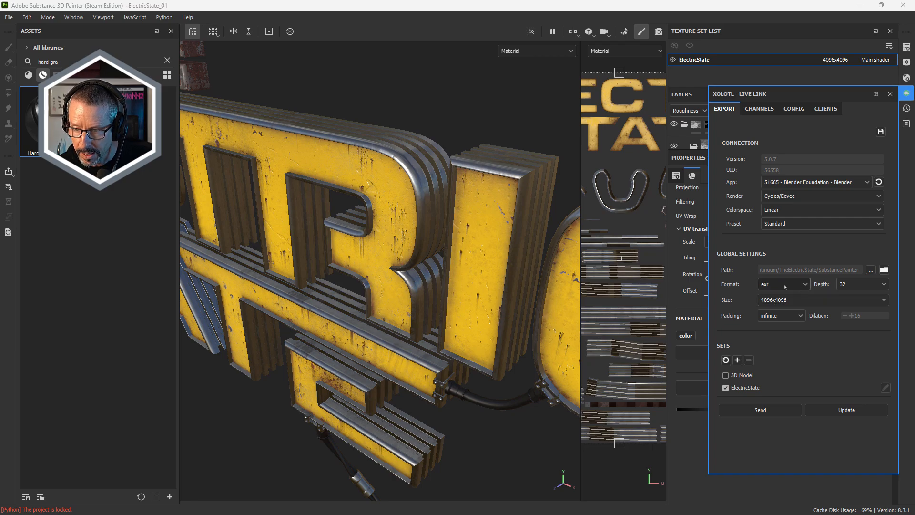
left_click(806, 285)
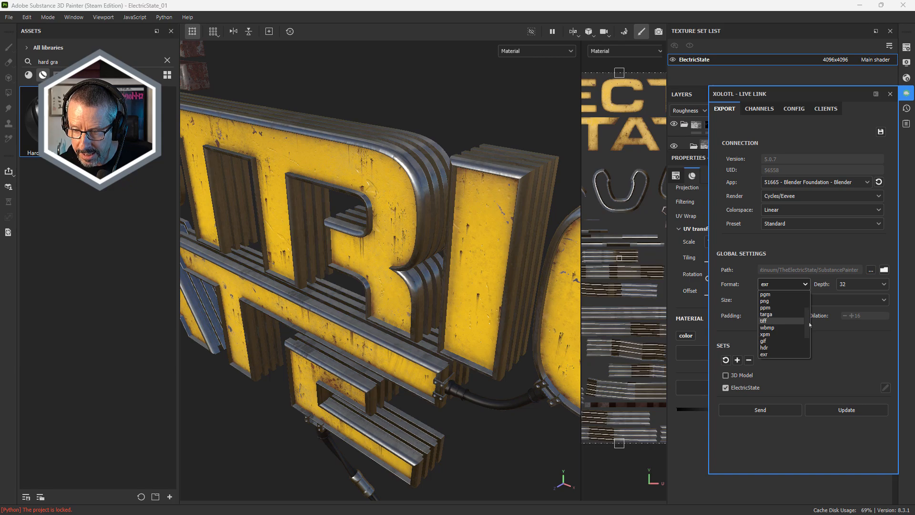
scroll(809, 326, "up", 1)
left_click(734, 279)
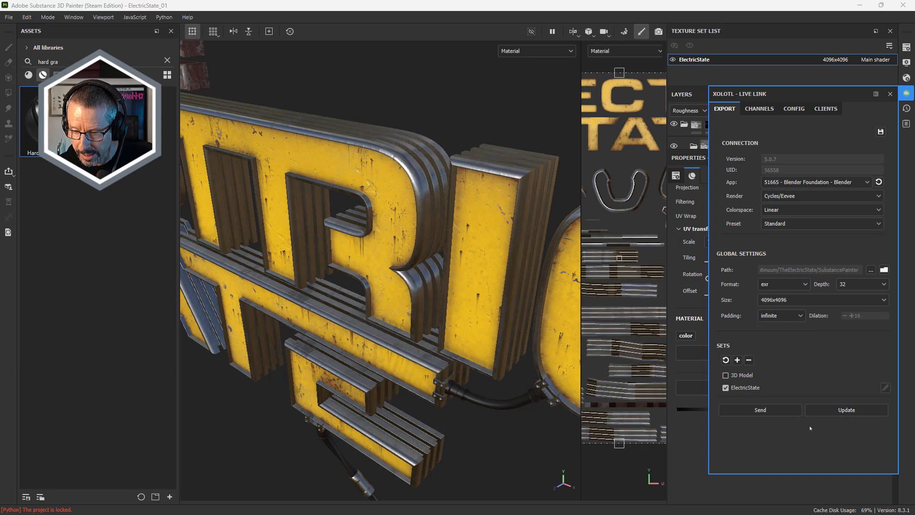
left_click(765, 410)
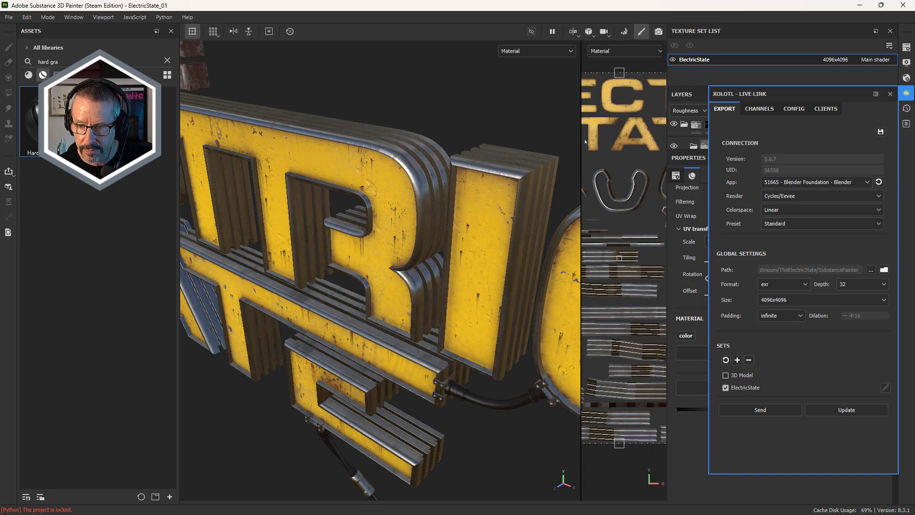
Switch to Blender, deselect everything and inspect the textured title and the THE lettering up close and from a distance
left_click(860, 5)
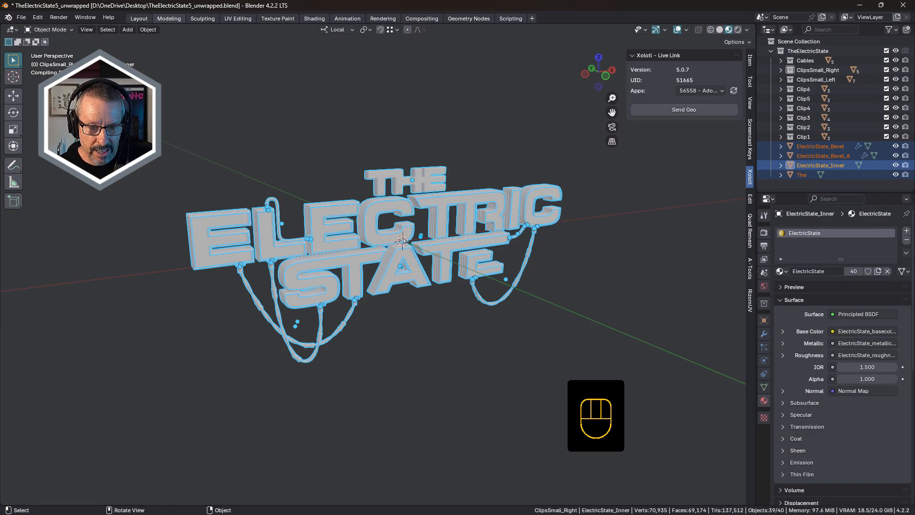
key("alt")
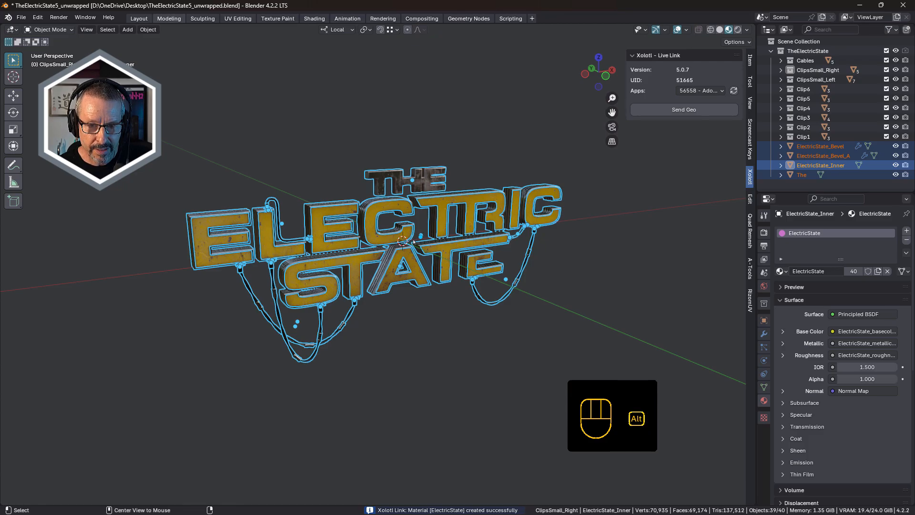
middle_click_drag(413, 242, 352, 259)
scroll(448, 195, "up", 6)
middle_click_drag(443, 193, 396, 247)
key("alt+a")
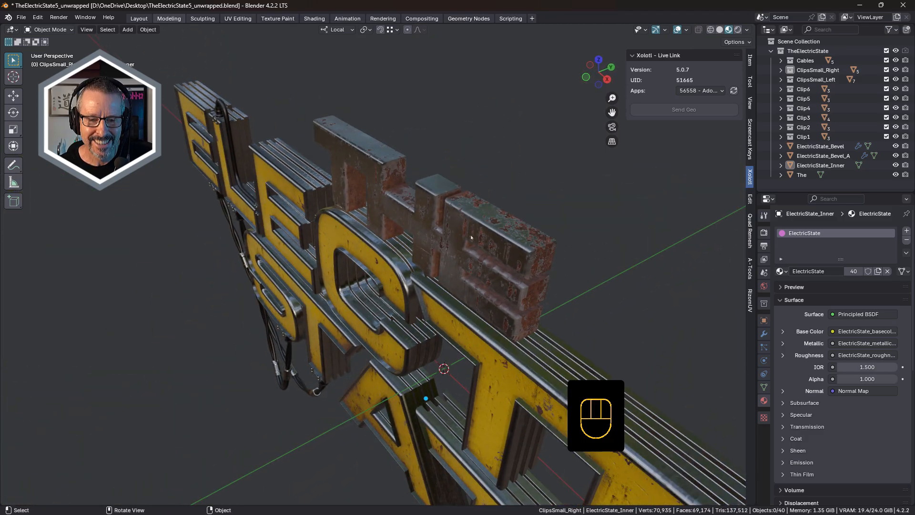
scroll(519, 196, "down", 8)
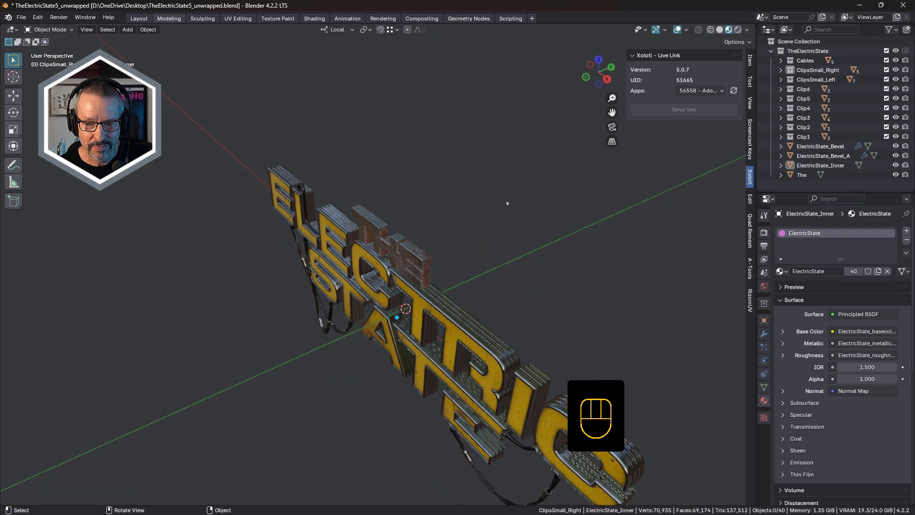
middle_click_drag(505, 201, 402, 270)
scroll(402, 267, "up", 8)
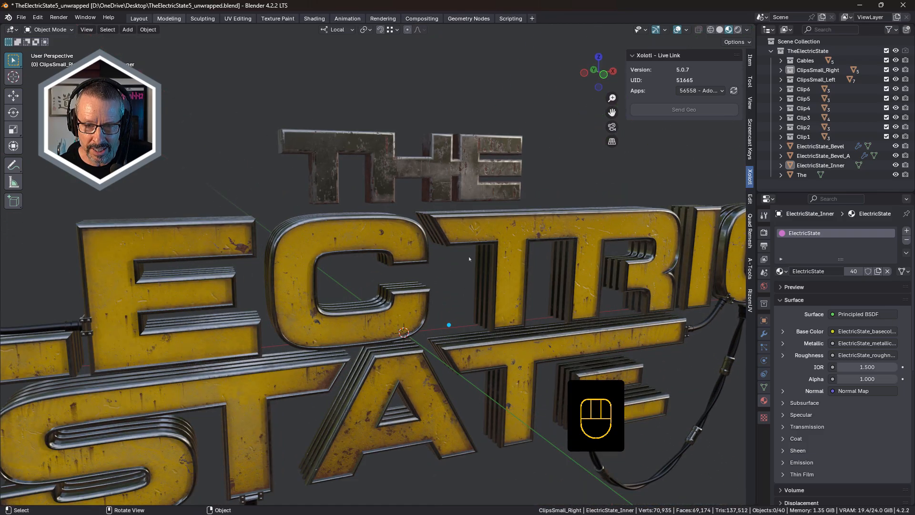
middle_click_drag(468, 255, 433, 268)
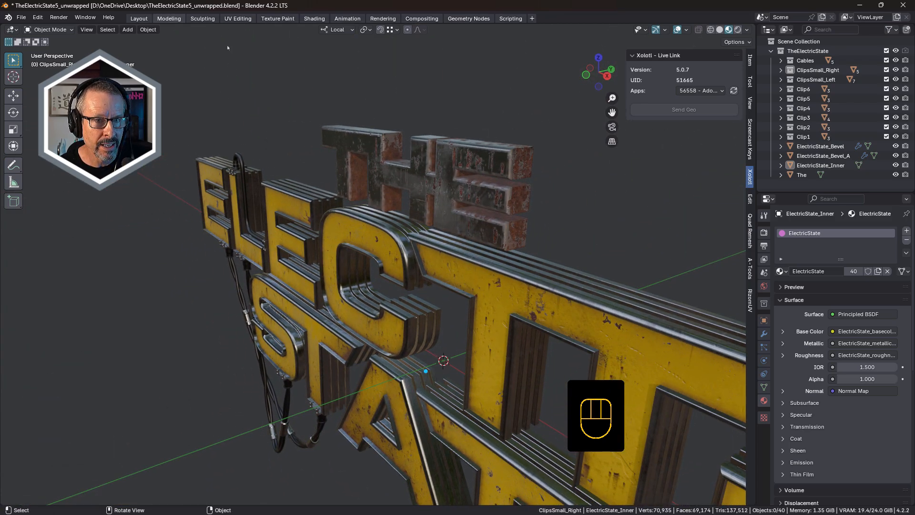
Open the Shading workspace and examine the title from another angle
left_click(314, 19)
scroll(462, 359, "down", 4)
middle_click_drag(462, 358, 355, 323)
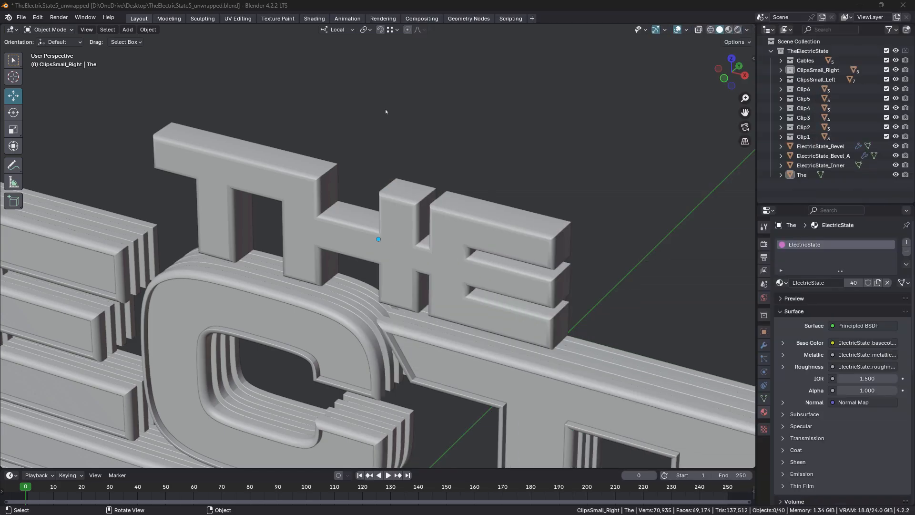
Open the mesh of the THE lettering in Edit Mode
left_click(478, 215)
key("Tab")
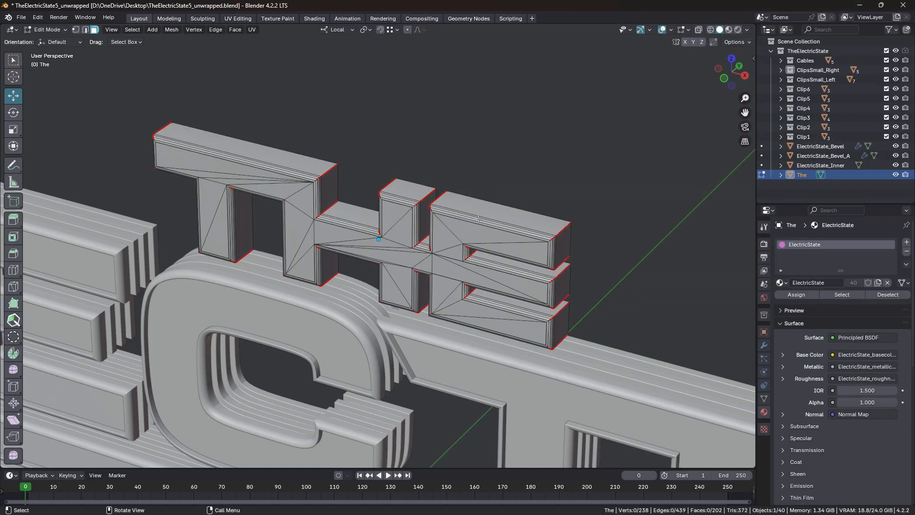
Try moving the upper triangular front face of the E out of the lettering, and undo the move
left_click(480, 233)
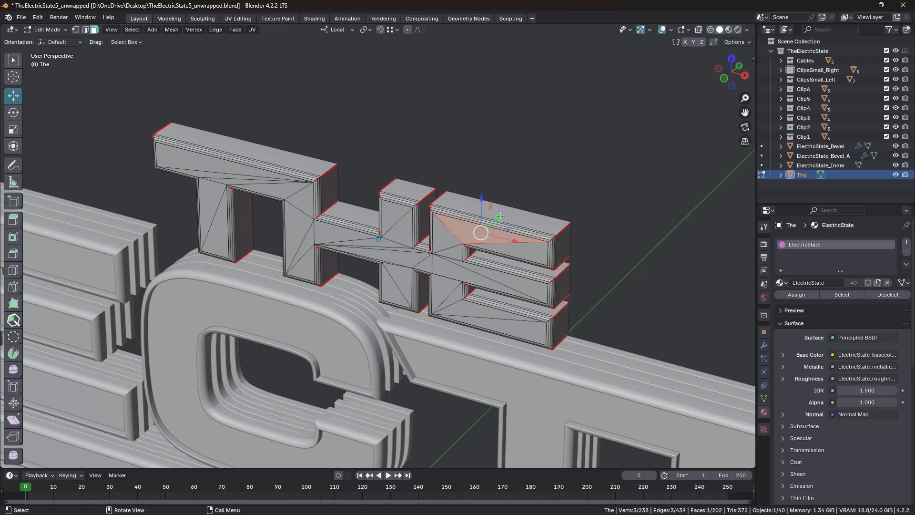
left_click_drag(499, 217, 494, 223)
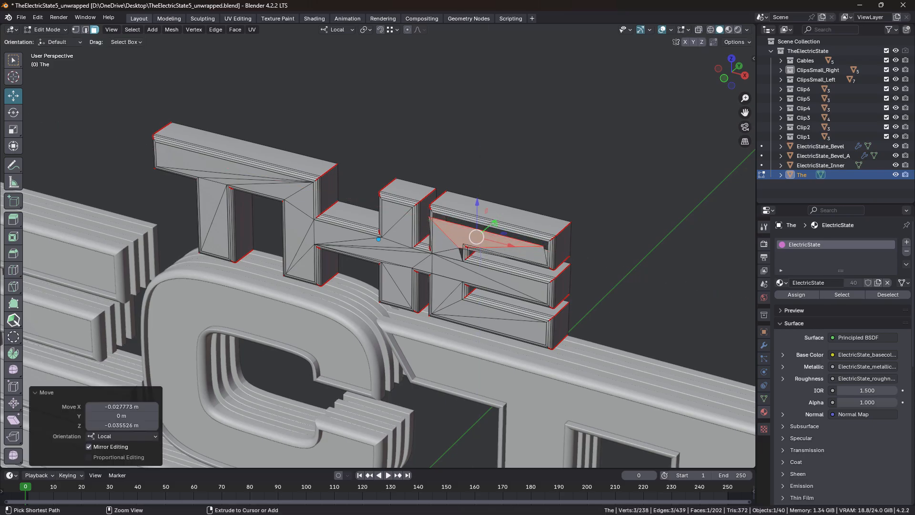
key("ctrl+z")
Select all vertices of the THE lettering with X-ray on and merge them by distance
middle_click_drag(478, 233, 401, 242)
key("1")
scroll(488, 206, "down", 1)
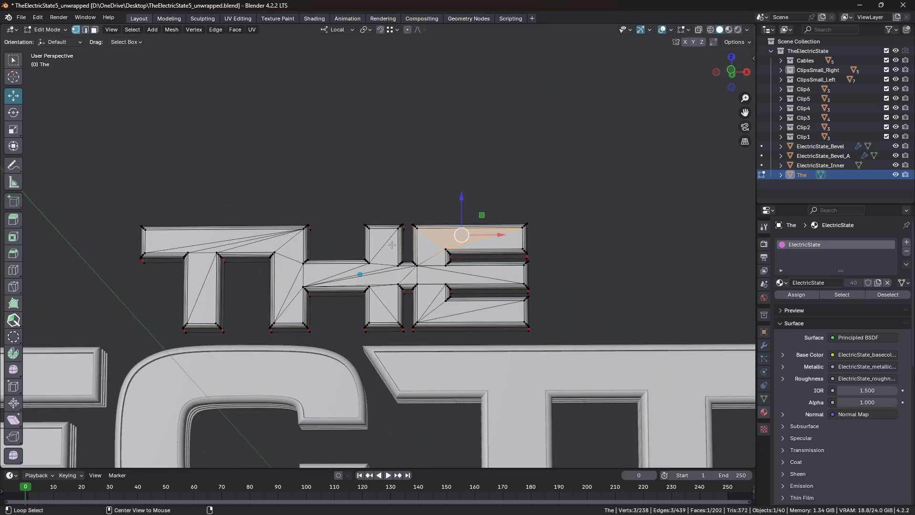
key("alt+z")
left_click_drag(84, 203, 590, 338)
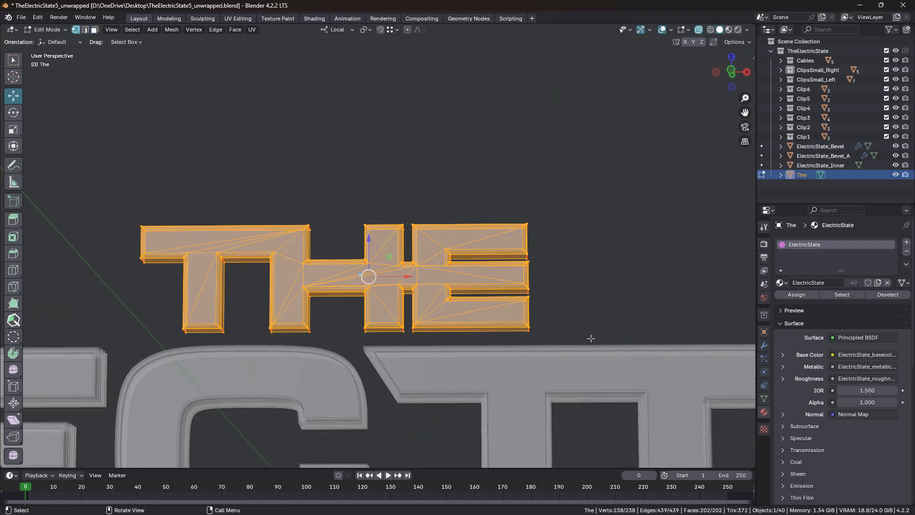
middle_click_drag(417, 259, 424, 253)
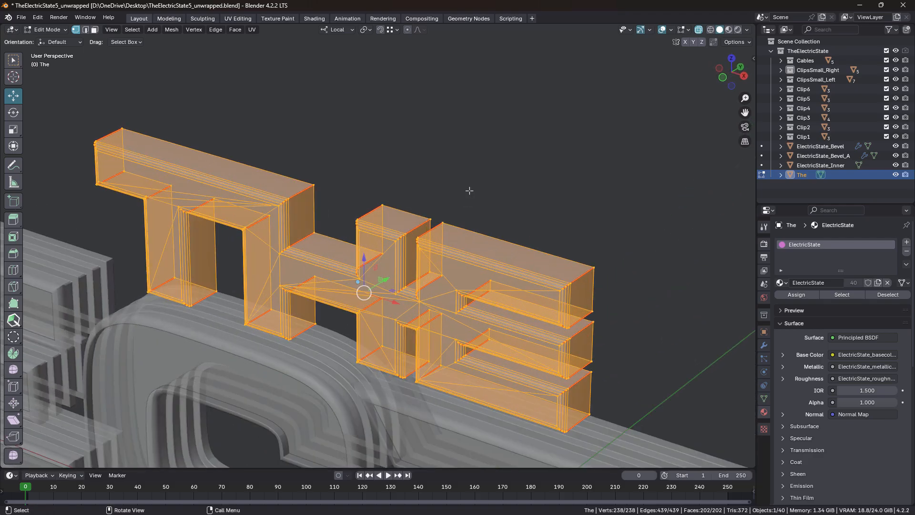
key("m")
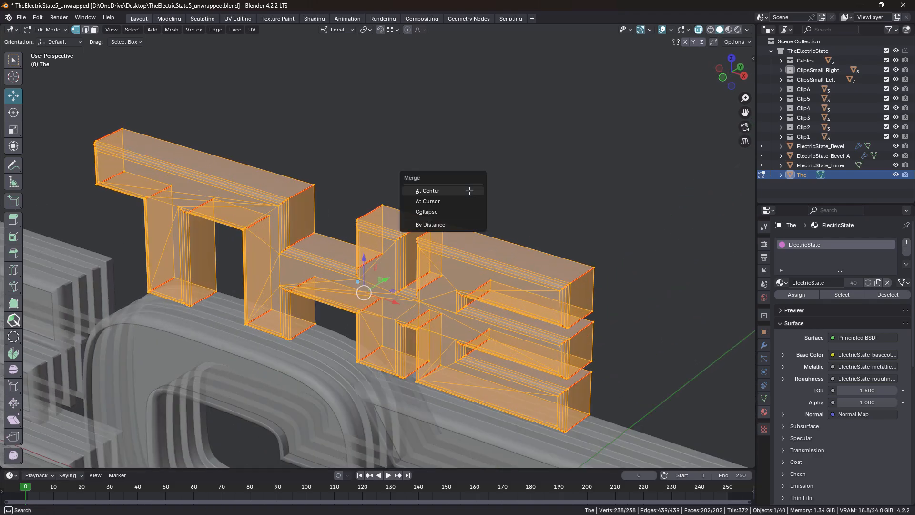
left_click(447, 226)
key("alt+a")
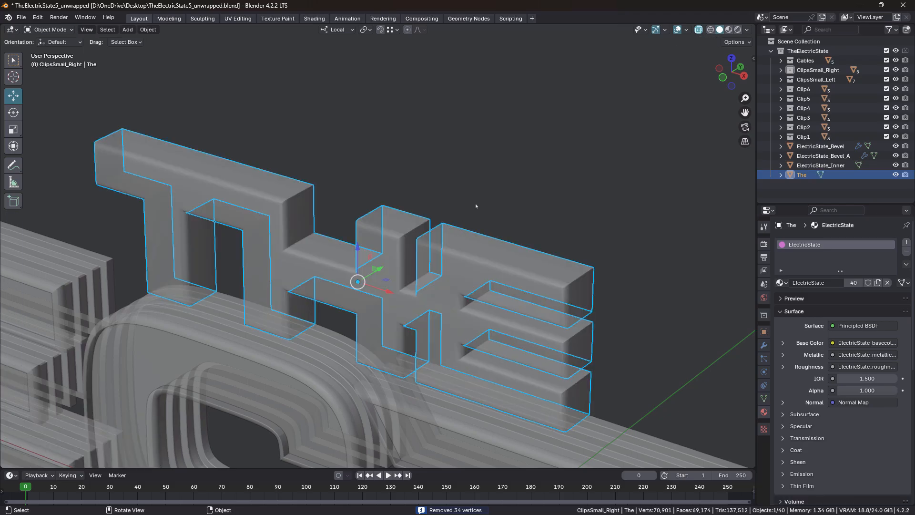
Test whether the E's upper front face is joined to its neighbours by trying to move it along local Y
key("a")
key("3")
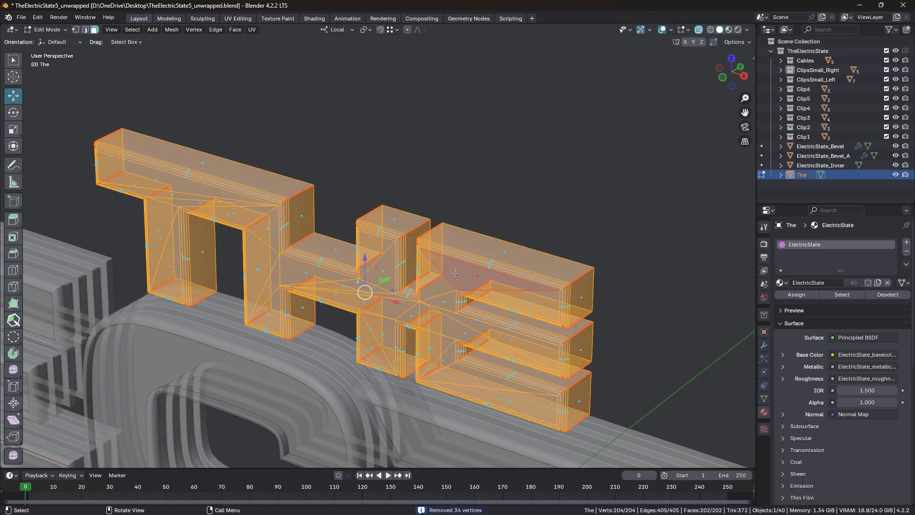
left_click(477, 271)
key("g")
key("y")
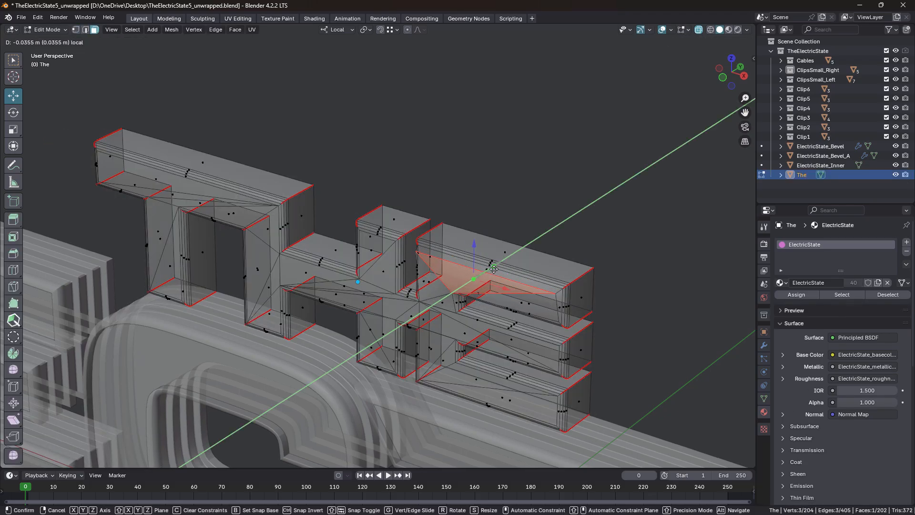
left_click(490, 271)
key("Tab")
Transfer the merged THE lettering mesh to RizomUV for unwrapping
scroll(470, 219, "down", 4)
middle_click_drag(470, 219, 434, 238)
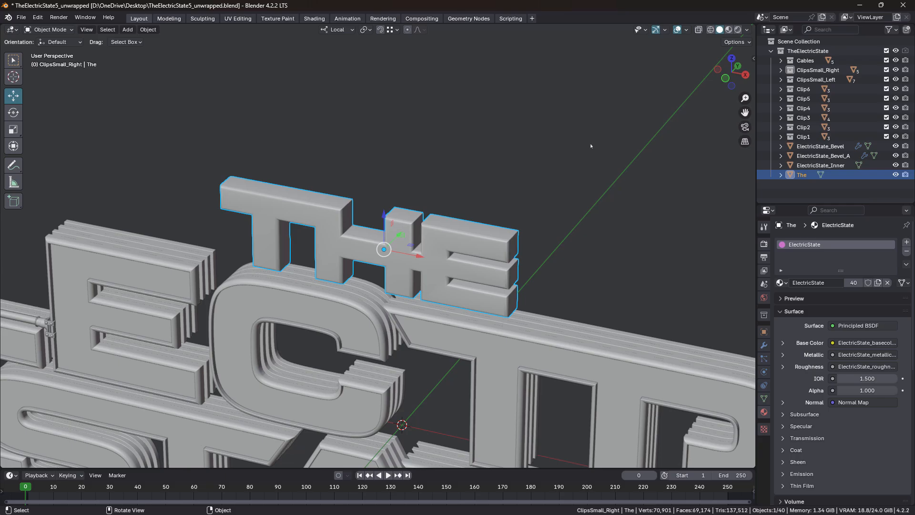
key("n")
left_click(629, 106)
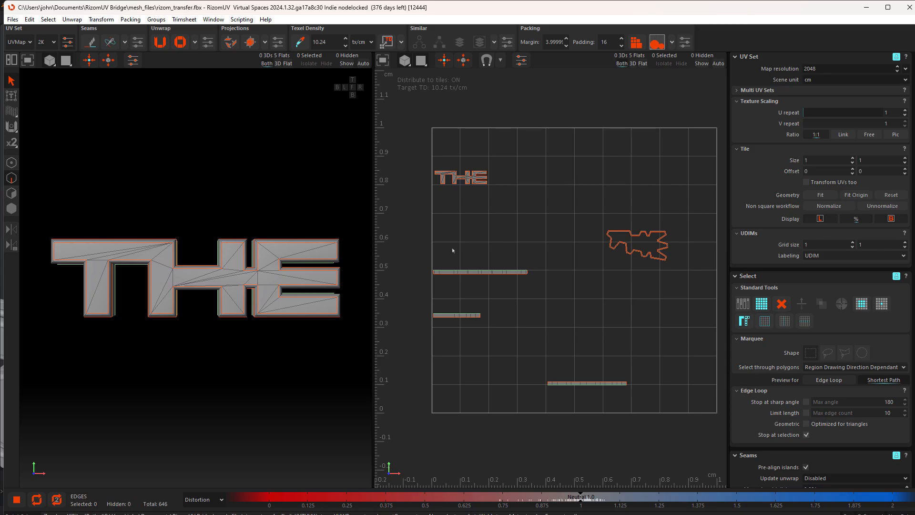
Weld the edge loop around the front of the THE lettering so its bevel joins the front island, and unfold it
left_click_drag(269, 254, 245, 267, "alt")
scroll(286, 243, "up", 3)
middle_click_drag(286, 242, 269, 260, "alt")
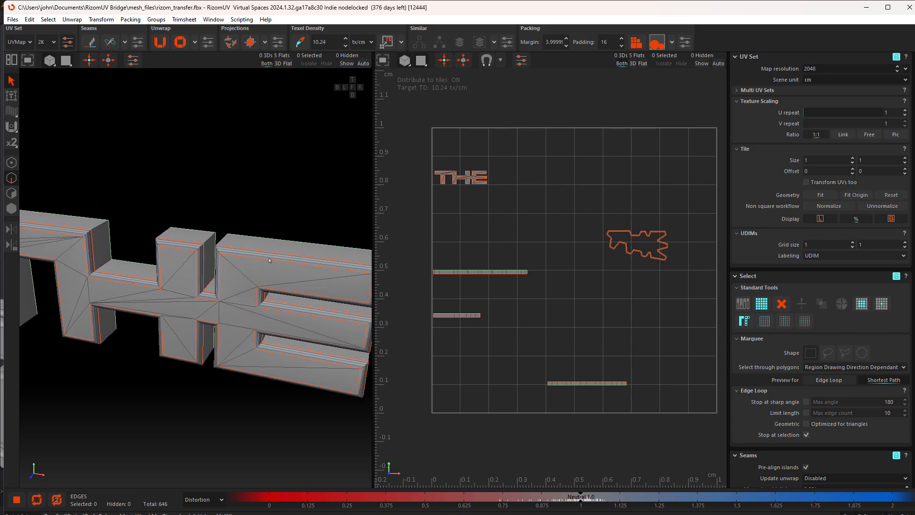
double_click(268, 262)
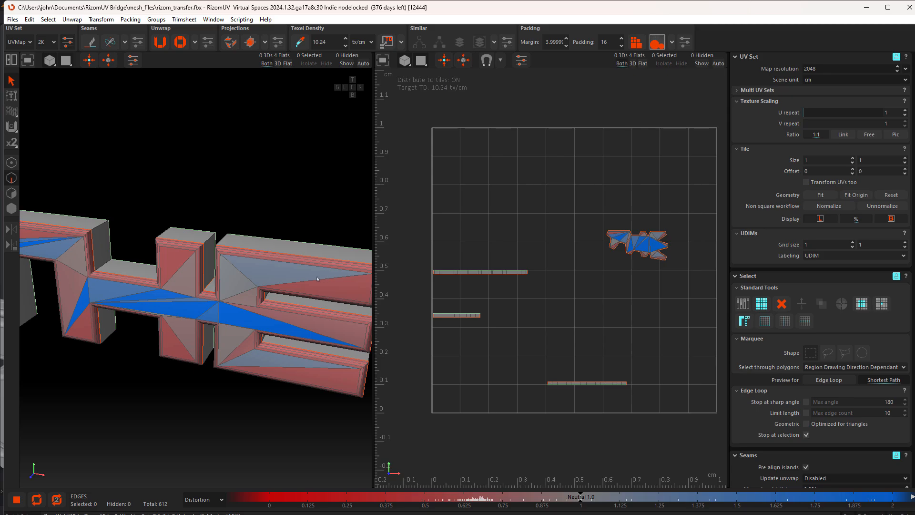
key("u")
scroll(647, 251, "up", 5)
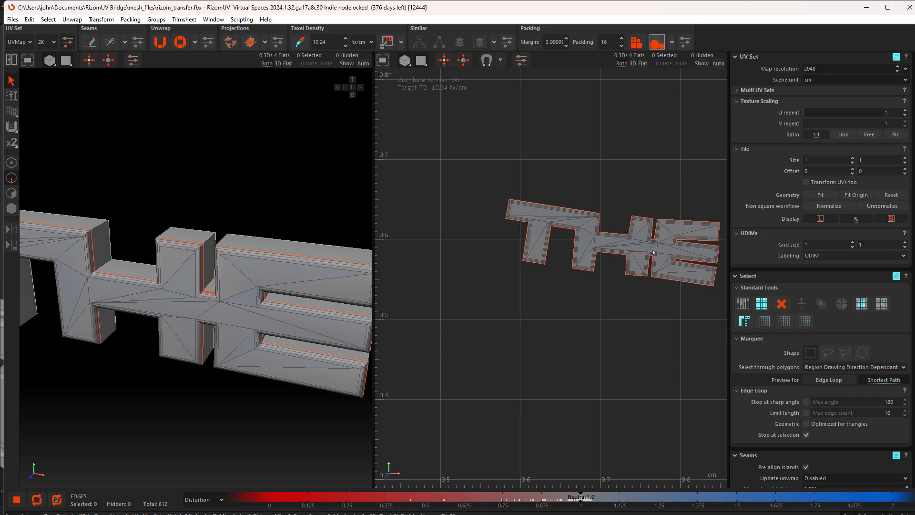
Rotate the unfolded THE front island in the UV layout until the lettering sits nearly horizontal
key("F4")
left_click(653, 252)
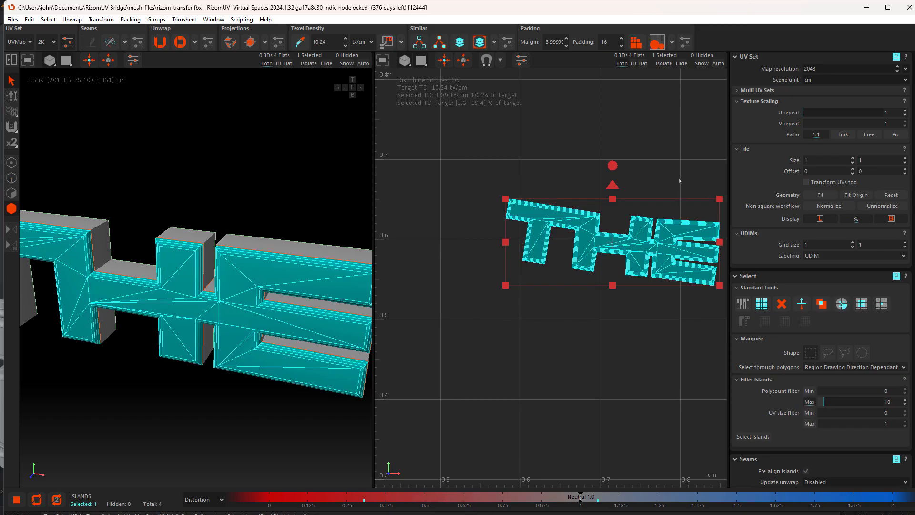
left_click_drag(612, 165, 616, 160)
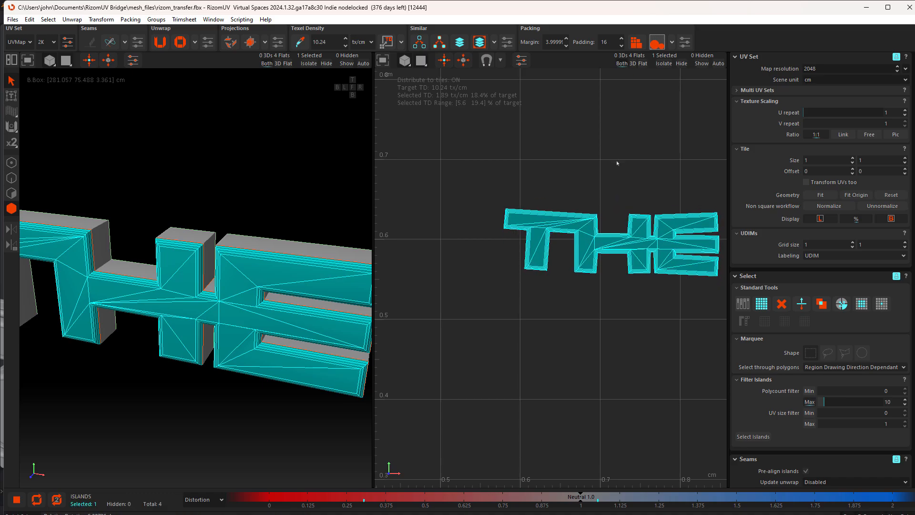
left_click(576, 150)
scroll(538, 233, "down", 6)
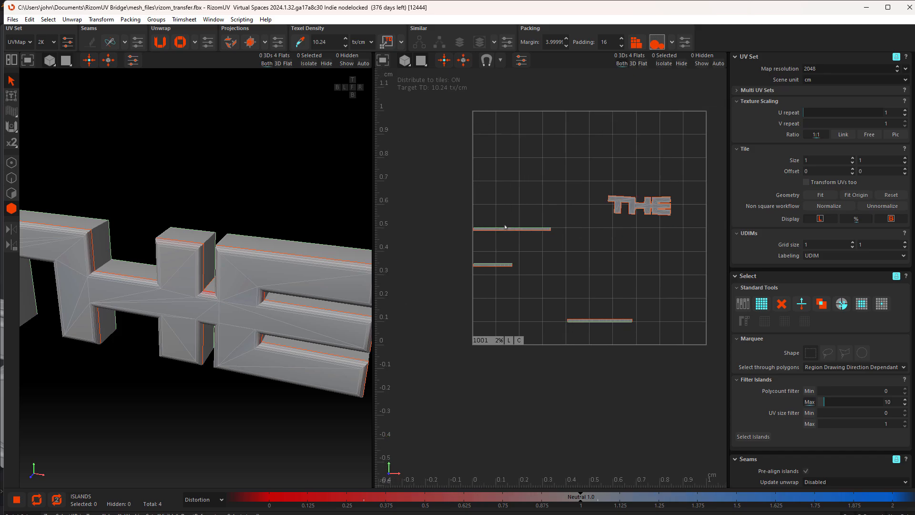
Bring the THE lettering's new UVs back into Blender and check them in the UV Editing workspace
left_click(866, 8)
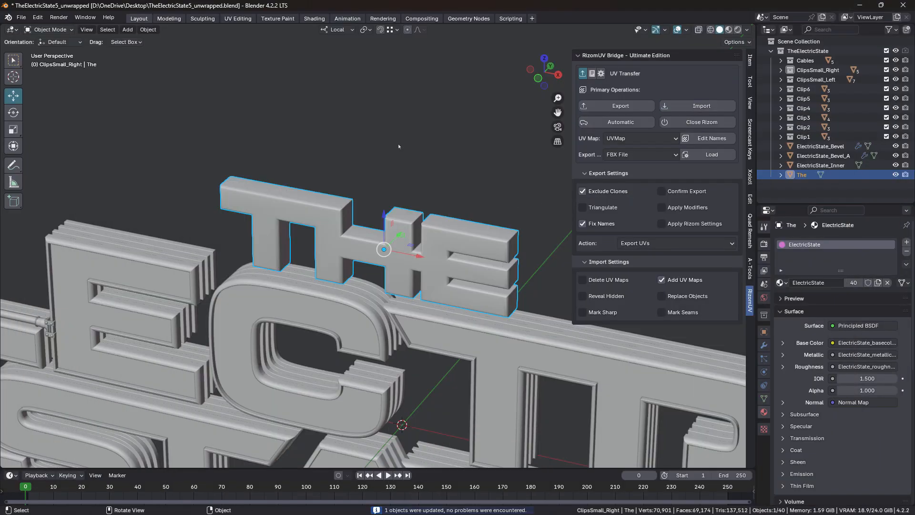
left_click(238, 18)
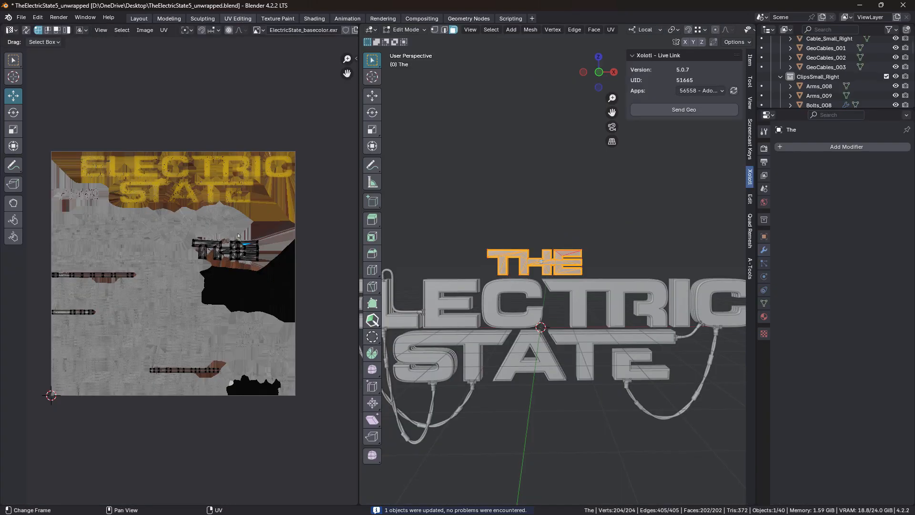
scroll(220, 256, "up", 4)
scroll(263, 199, "down", 3)
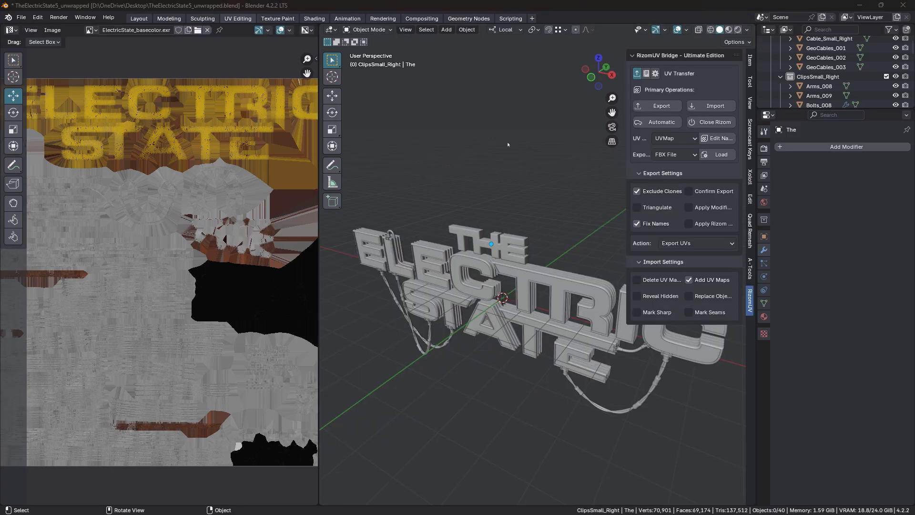
Select all objects of the title and send their geometry to Substance 3D Painter with Xolotl Live Link
key("n")
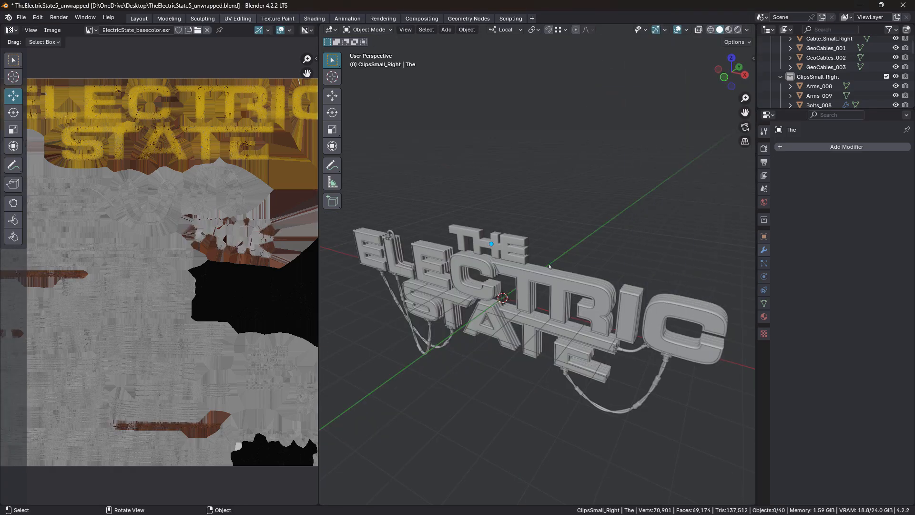
left_click_drag(371, 178, 734, 446)
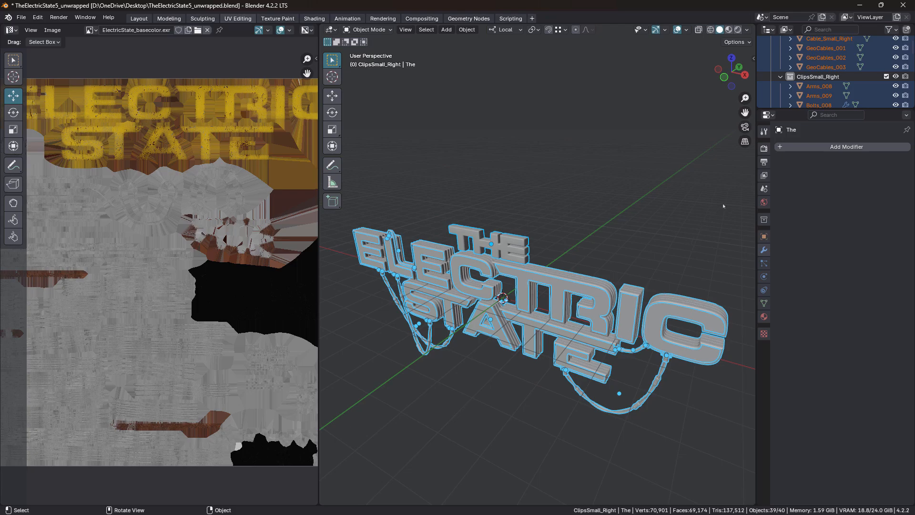
key("n")
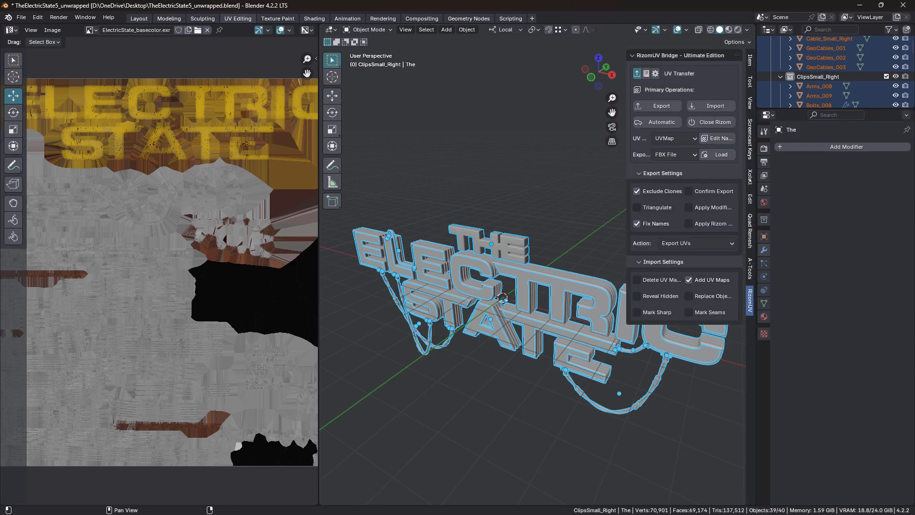
left_click(750, 176)
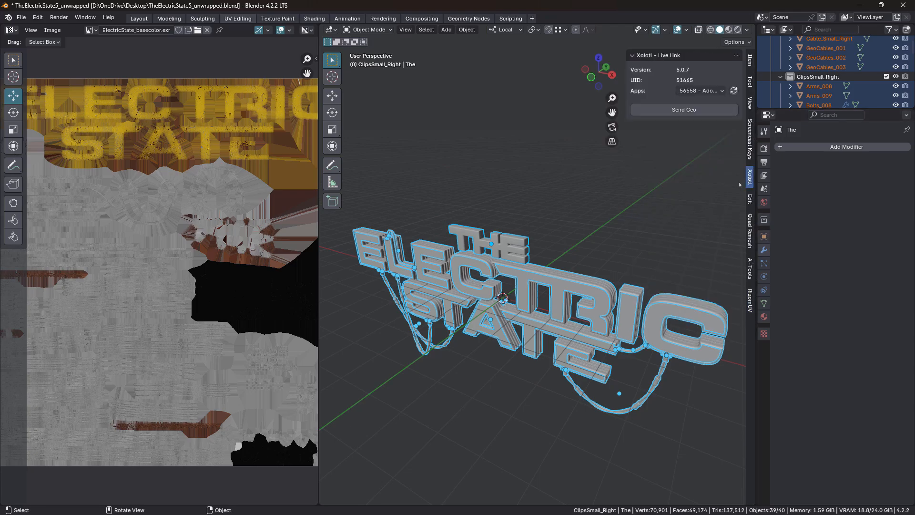
left_click(684, 112)
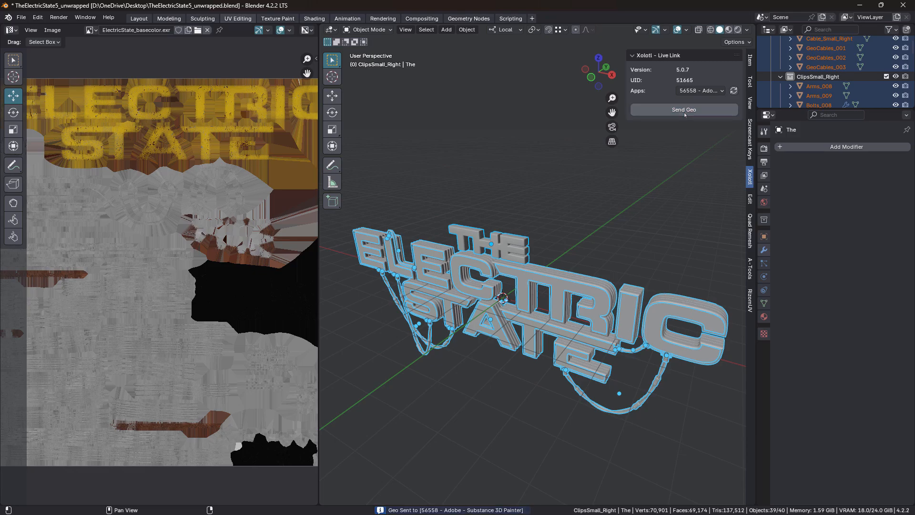
Switch to Substance 3D Painter and examine the updated THE lettering on the model and in the UV layout
key("alt+Tab")
mouse_move(435, 239)
left_mouse_down("alt")
mouse_move(423, 206)
mouse_move(392, 215)
mouse_move(419, 212)
mouse_move(414, 257)
mouse_move(411, 179)
left_mouse_up("alt")
scroll(423, 205, "up", 8)
left_click(579, 205)
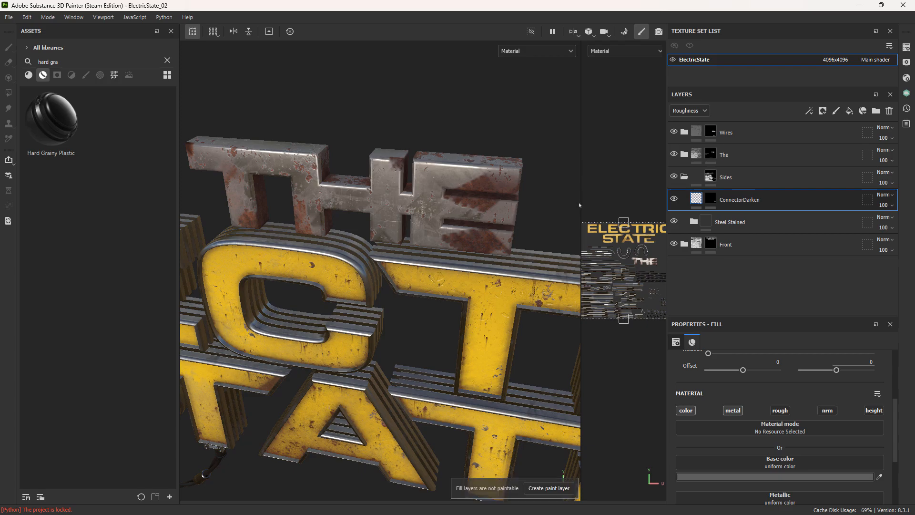
left_click_drag(581, 205, 326, 207)
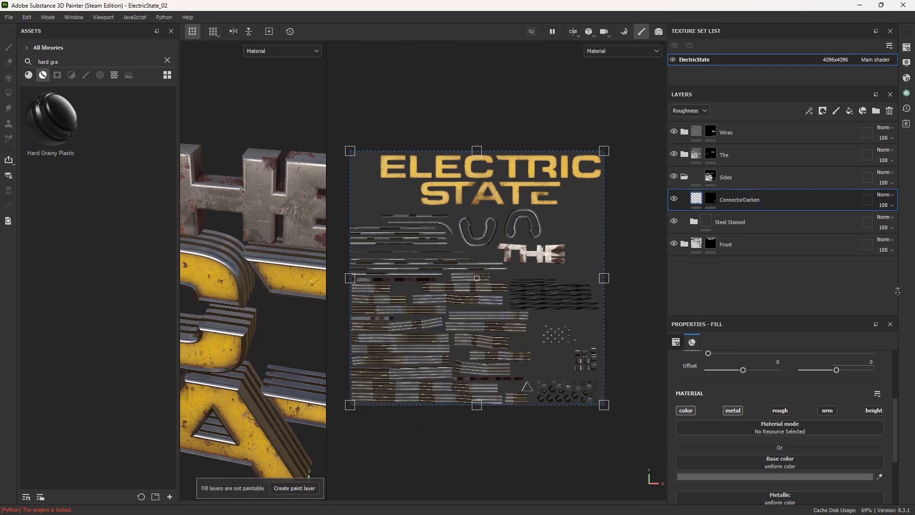
right_click_drag(517, 261, 644, 235, "alt")
right_click_drag(574, 243, 350, 259, "alt")
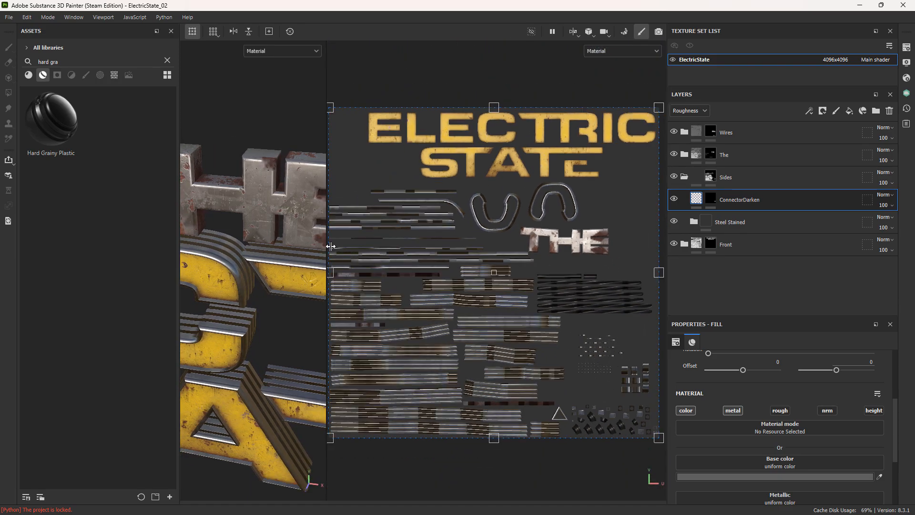
left_click_drag(325, 243, 494, 243)
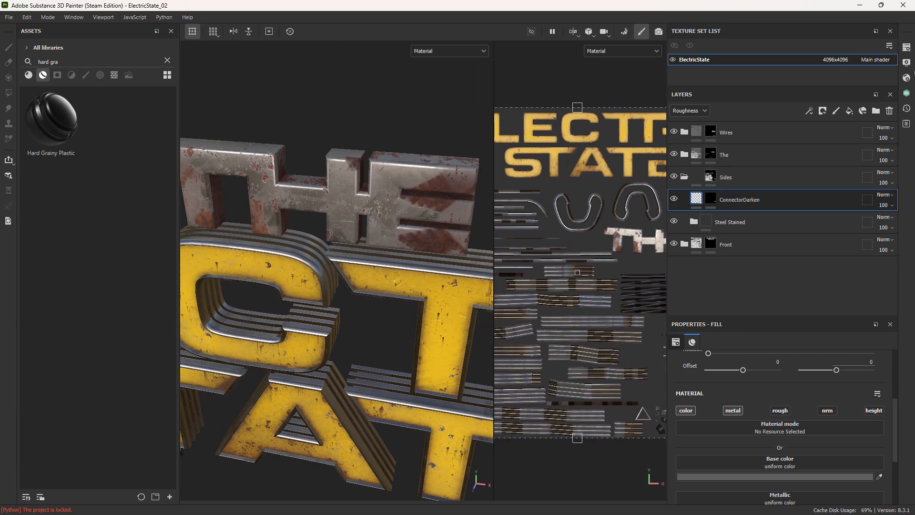
Rebake ElectricState's world space normal, ambient occlusion, curvature and position maps, and return to painting mode to check THE
left_click(906, 48)
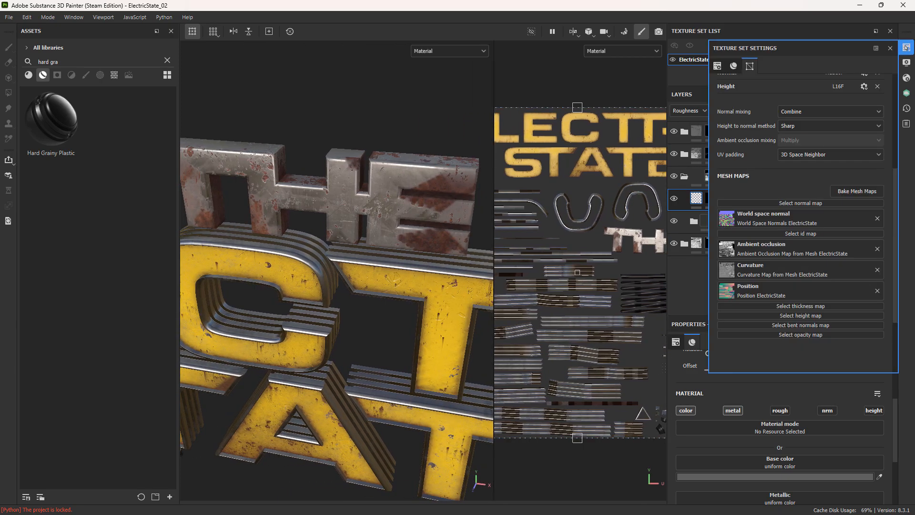
left_click(857, 191)
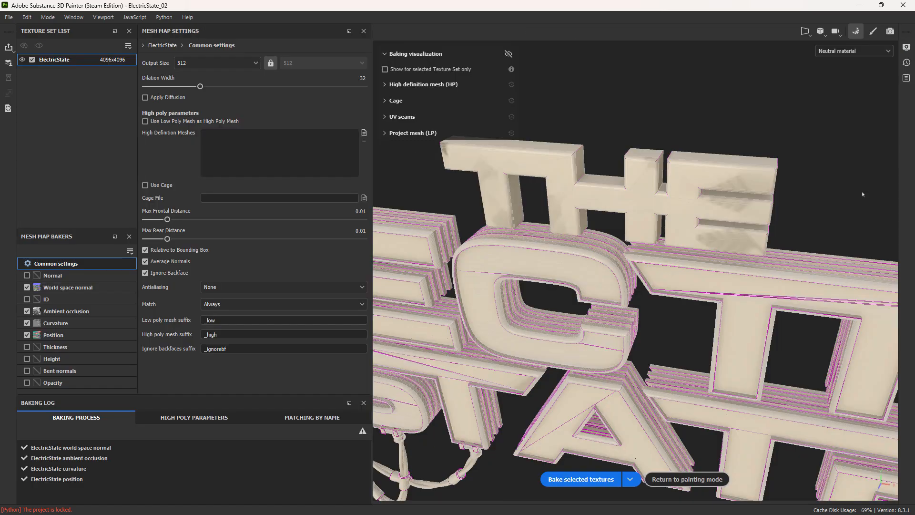
left_click(580, 479)
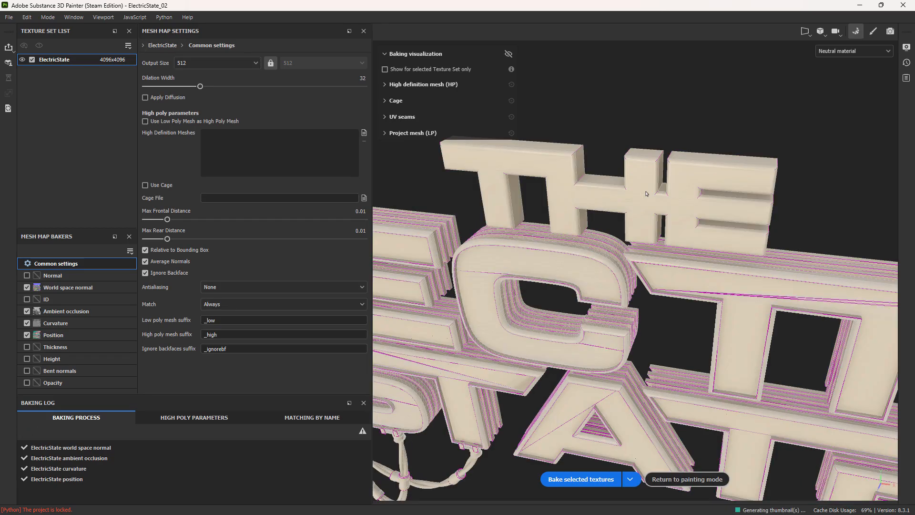
left_click(687, 478)
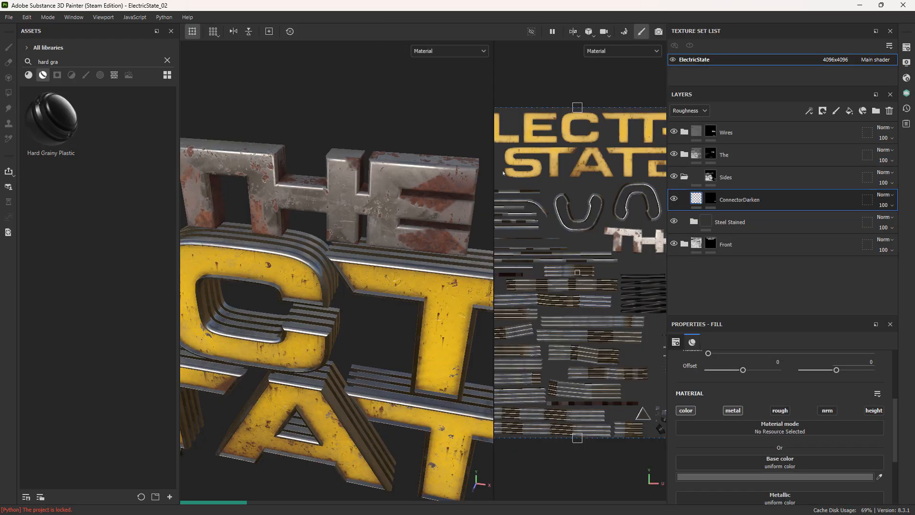
left_click_drag(382, 200, 362, 197, "alt")
scroll(282, 171, "up", 3)
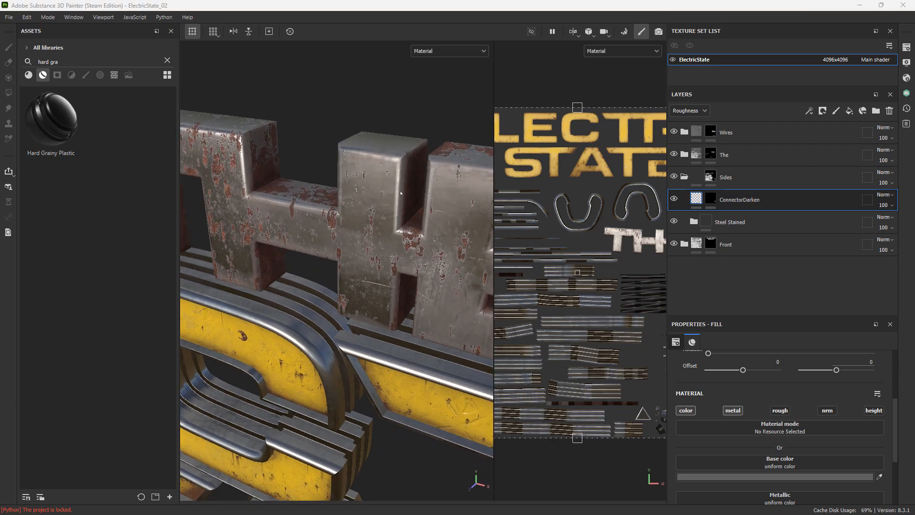
Update the ElectricState material in Blender with the 4096x4096 exr textures through Xolotl Live Link
left_click(906, 94)
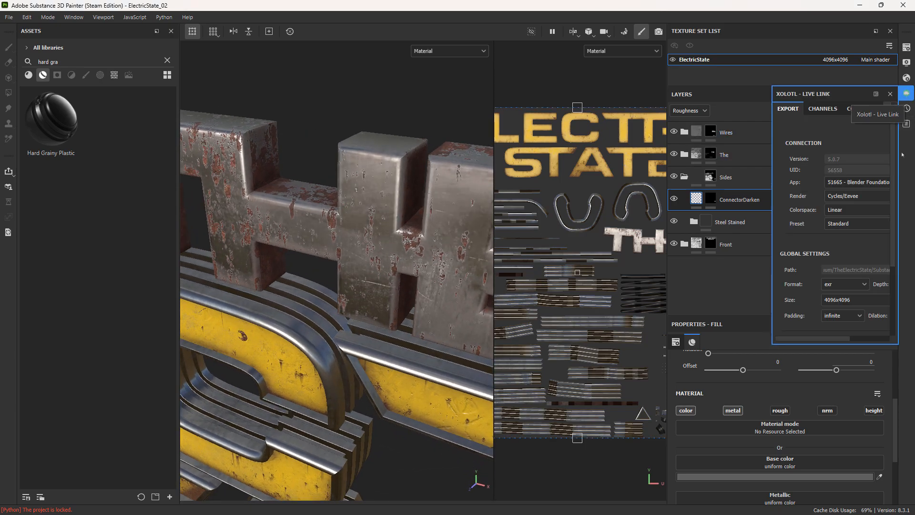
scroll(833, 224, "down", 1)
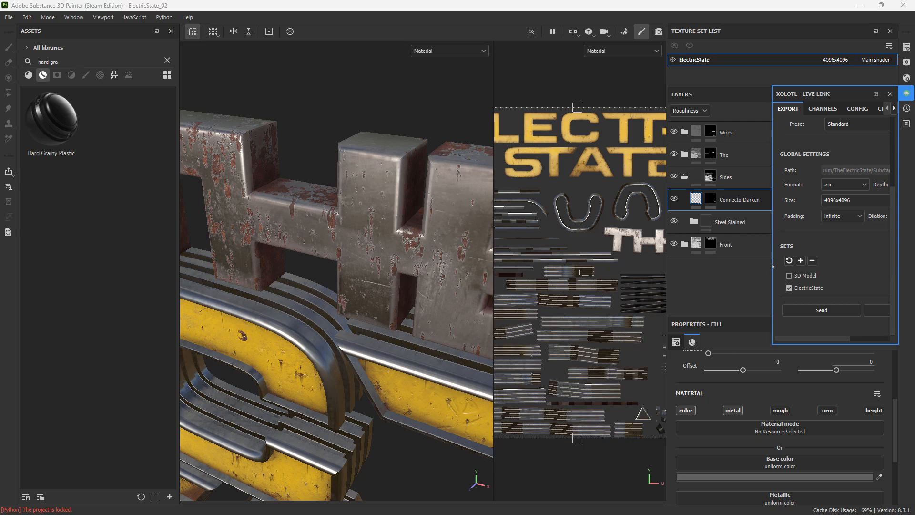
left_click_drag(772, 270, 690, 270)
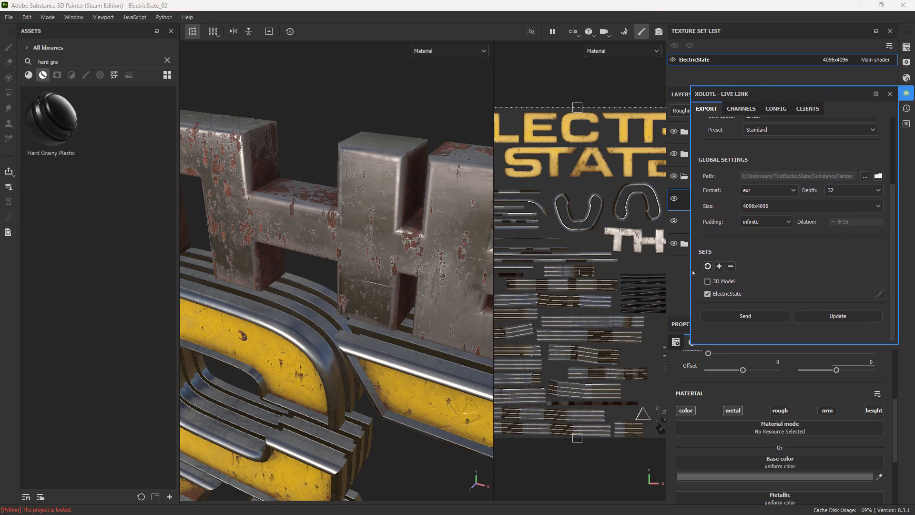
left_click(838, 316)
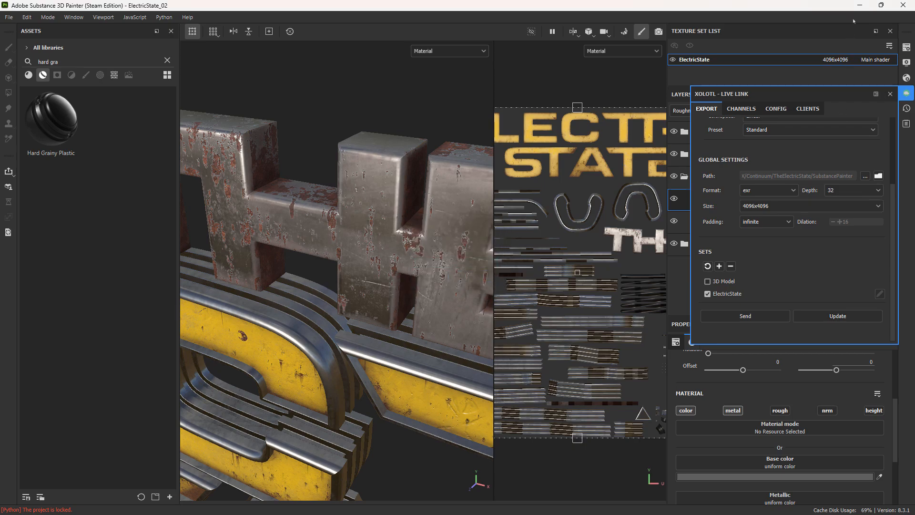
Switch to Blender, show the title in Material Preview shading, and examine the rusted metal on the THE lettering up close
left_click(859, 5)
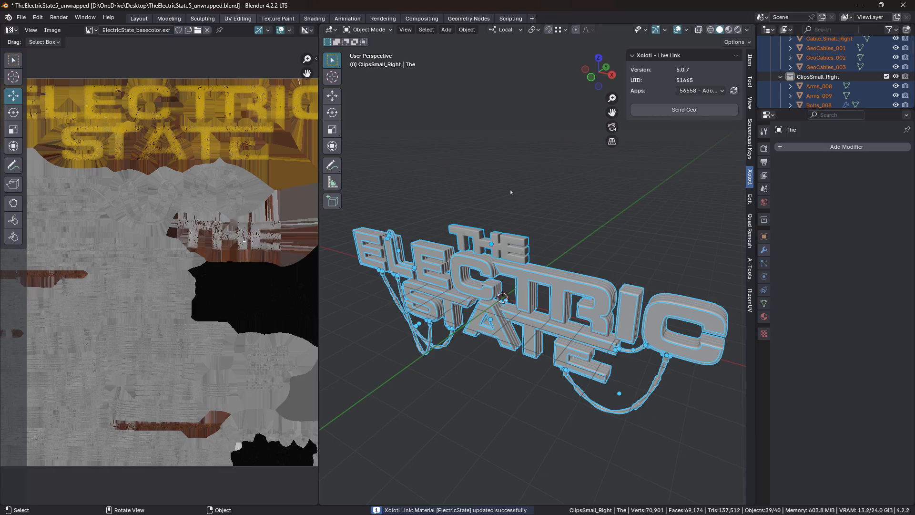
left_click(728, 29)
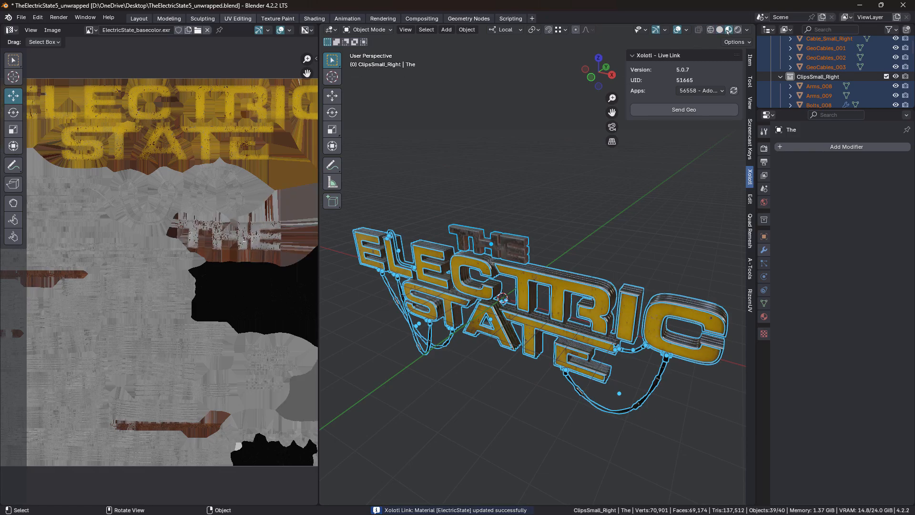
scroll(488, 244, "up", 6)
middle_click_drag(459, 181, 574, 246, "shift")
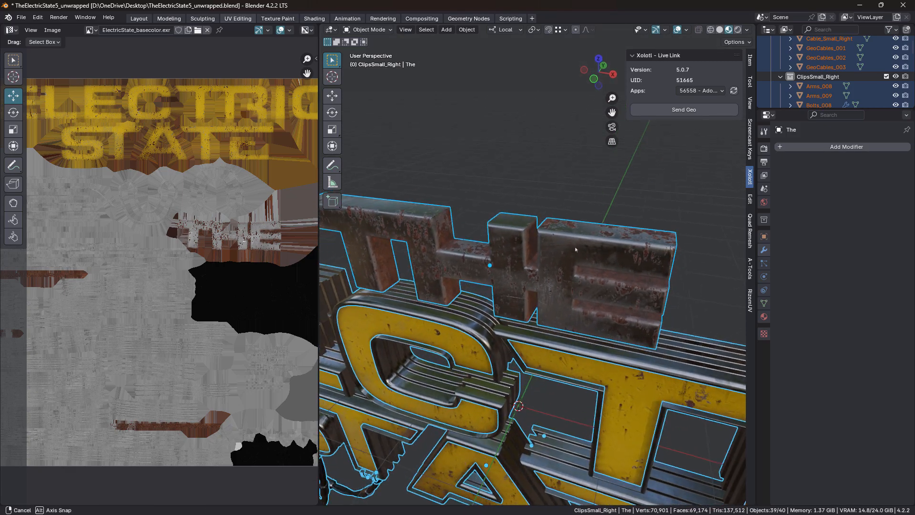
scroll(432, 229, "up", 5)
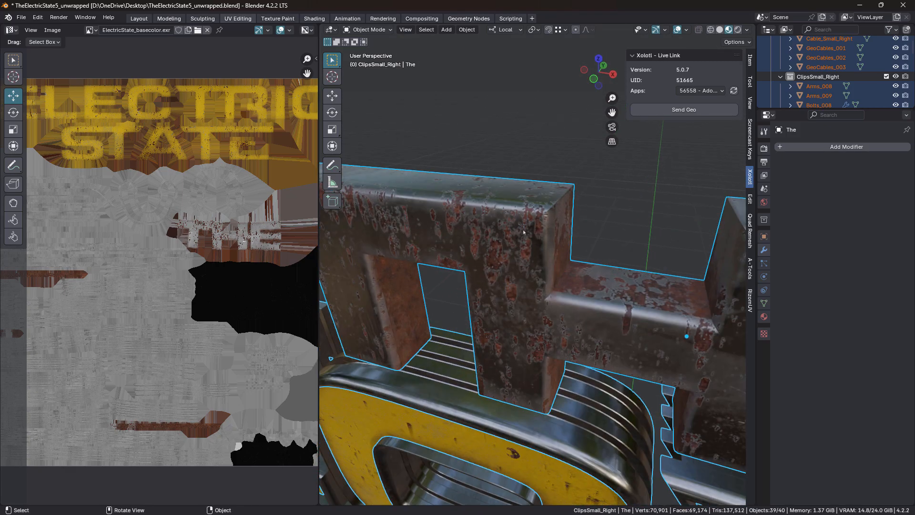
middle_click_drag(523, 232, 507, 234)
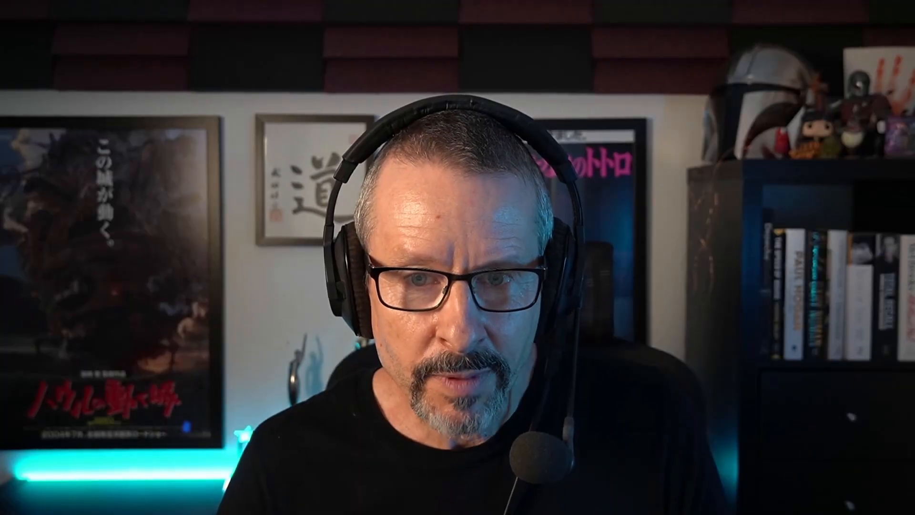